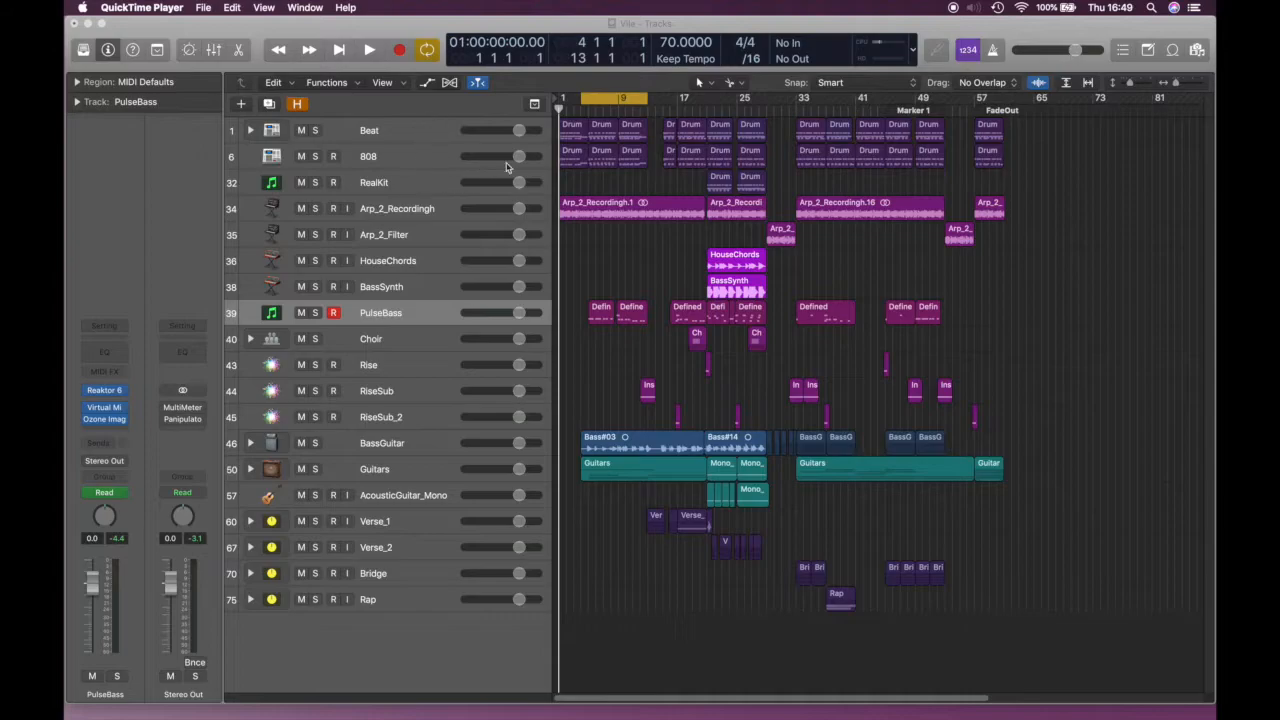
Bring the 'Vile' project forward and inspect the 808, Arp, RealKit, HouseChords and Beat channel strips
left_click(390, 133)
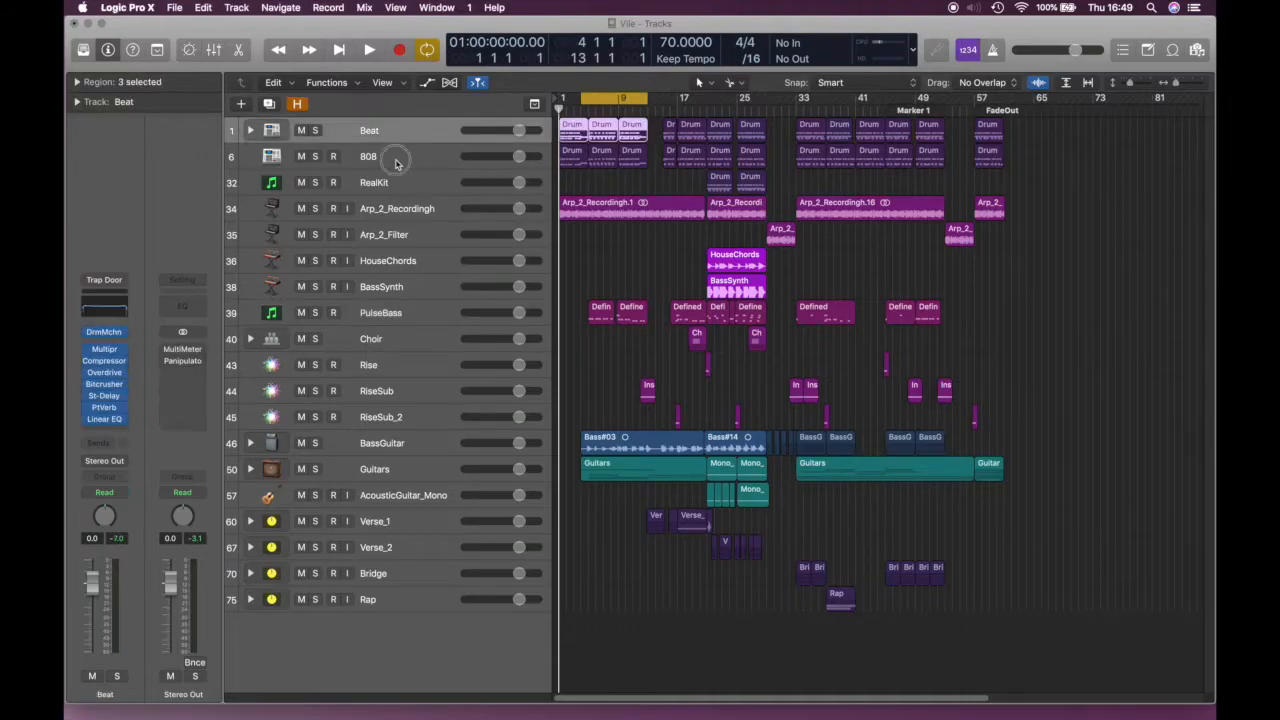
left_click(390, 156)
left_click(395, 208)
left_click(392, 180)
left_click(399, 258)
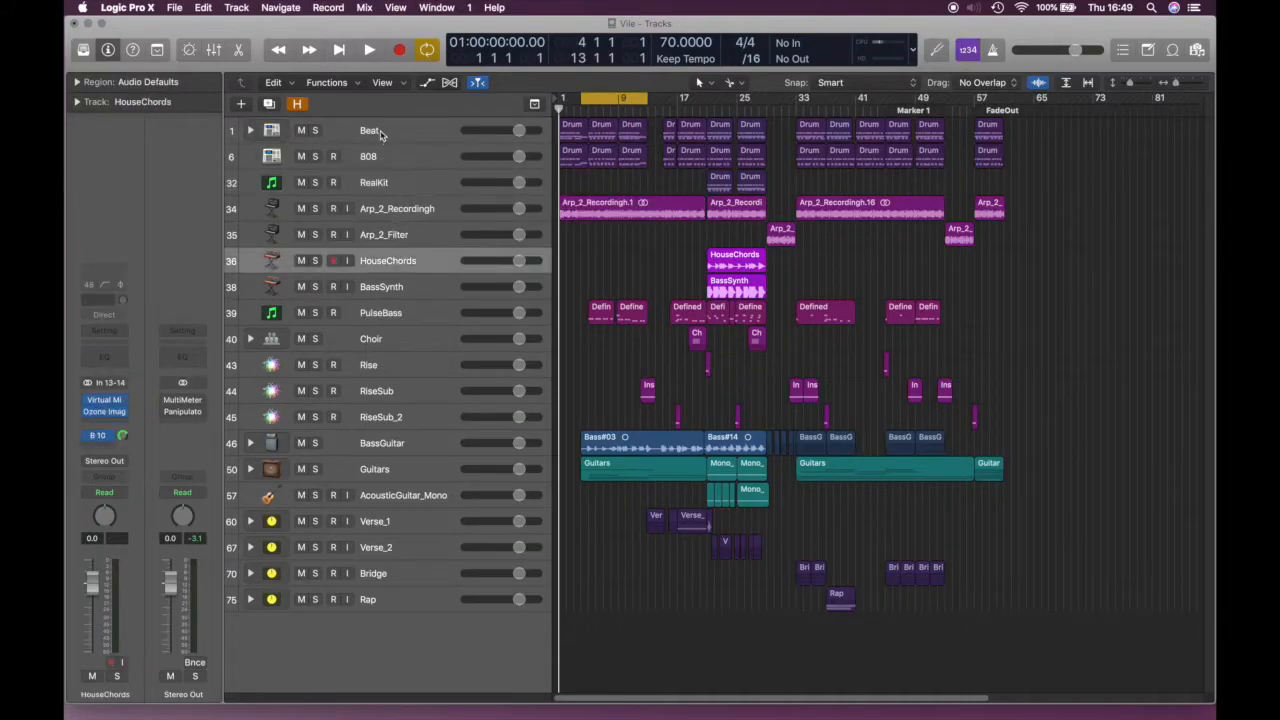
left_click(386, 136)
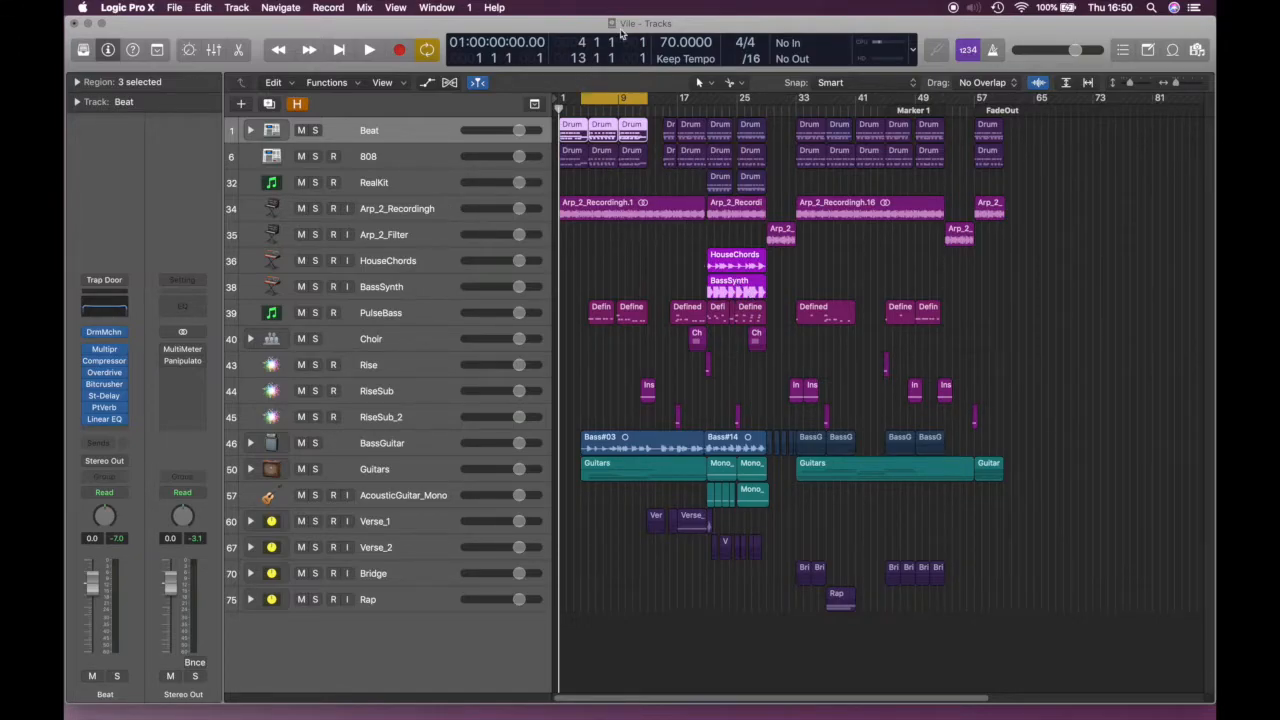
left_click(640, 266)
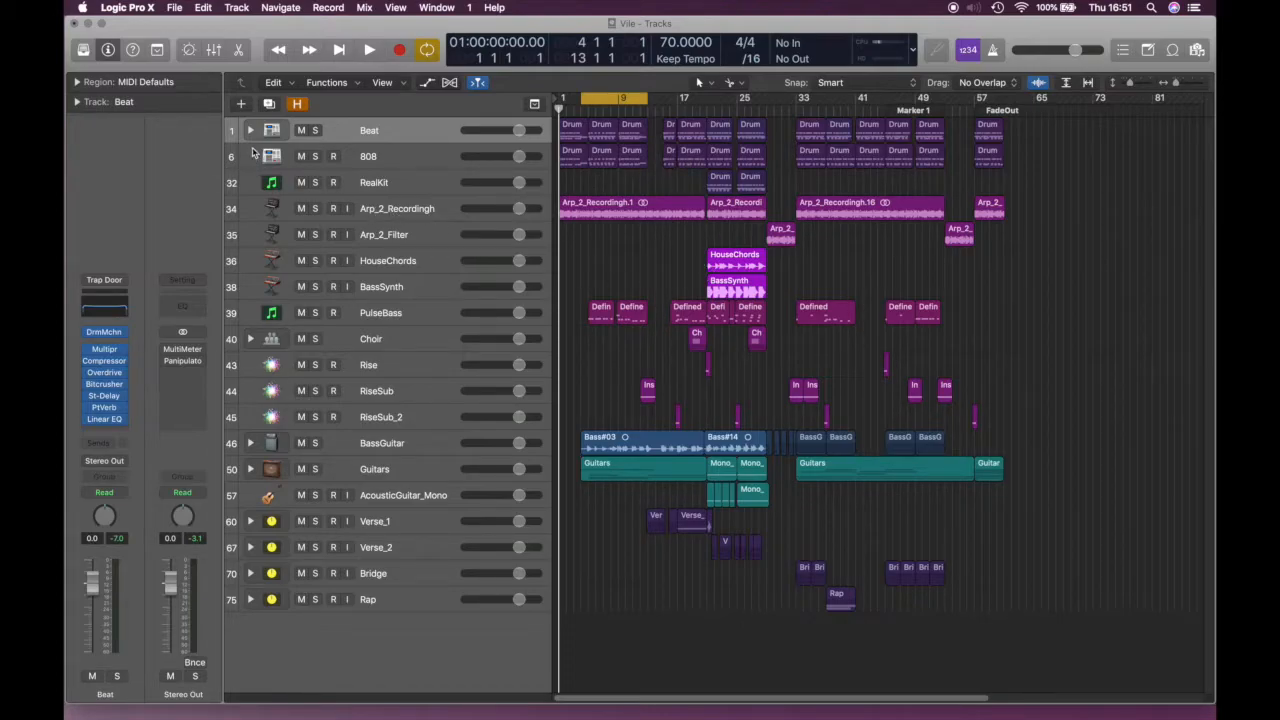
left_click(250, 339)
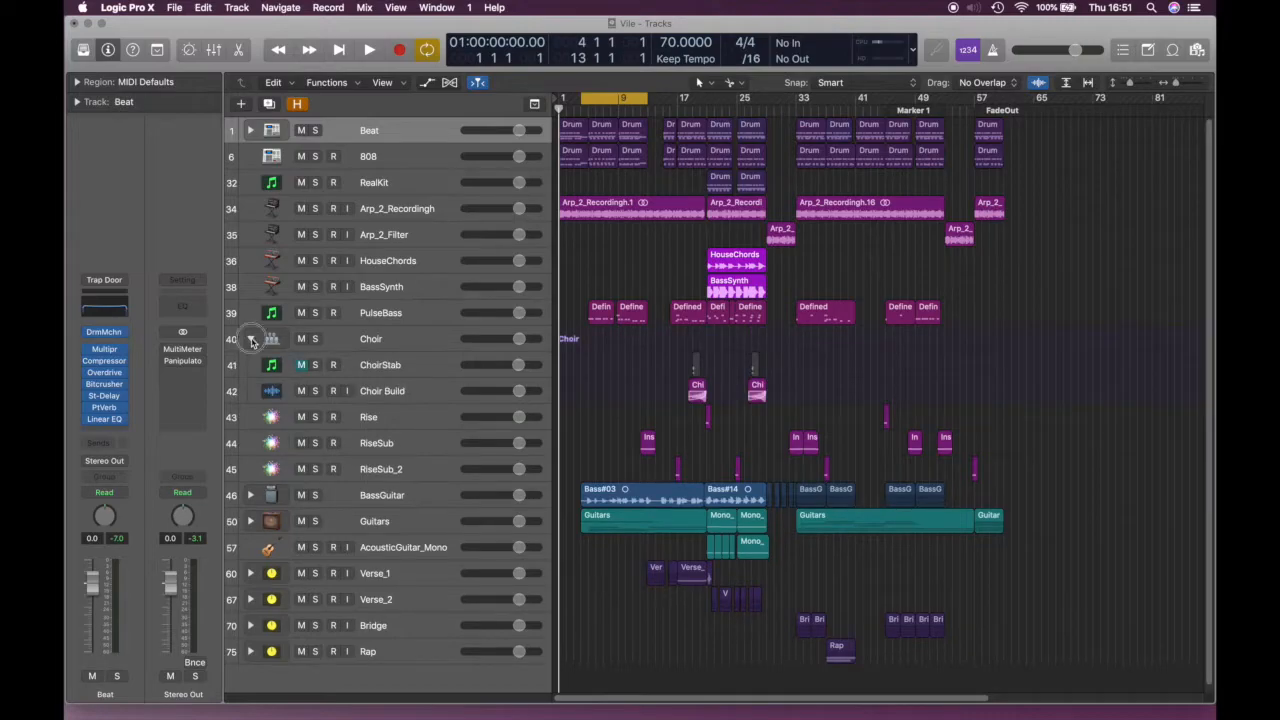
left_click(250, 339)
left_click(252, 597)
left_click(252, 597)
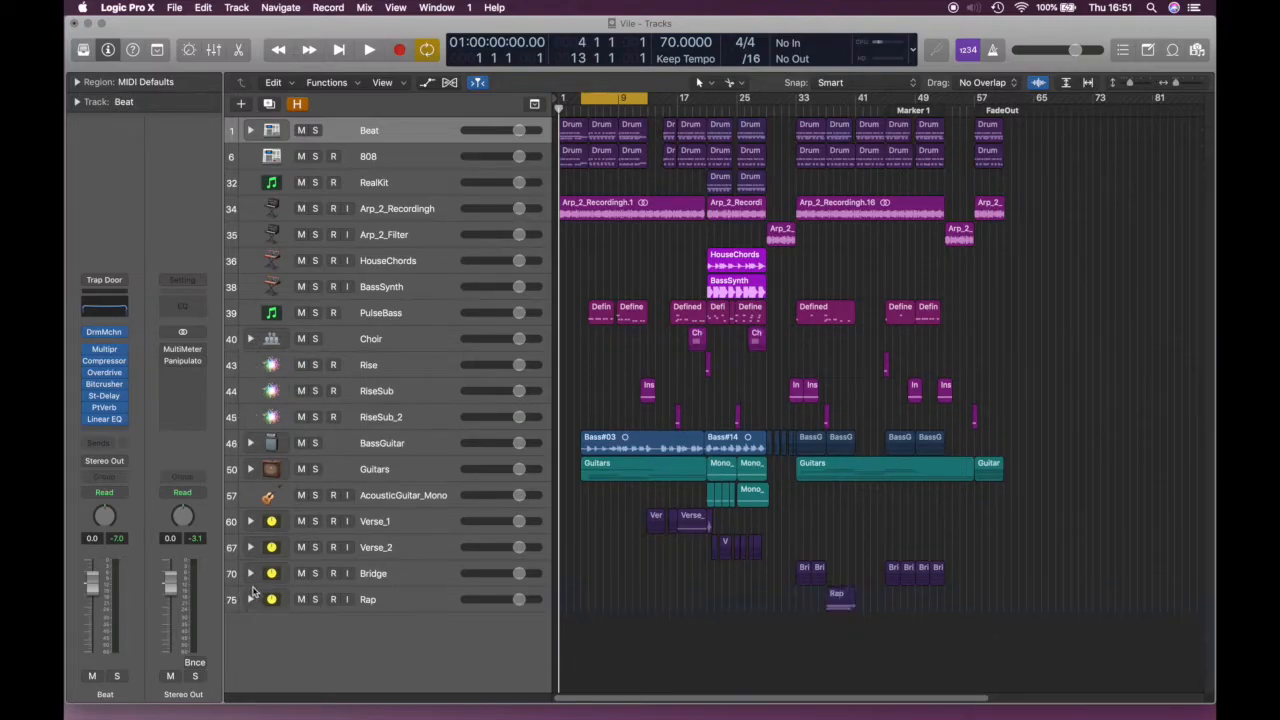
left_click(251, 574)
left_click(251, 574)
left_click(251, 547)
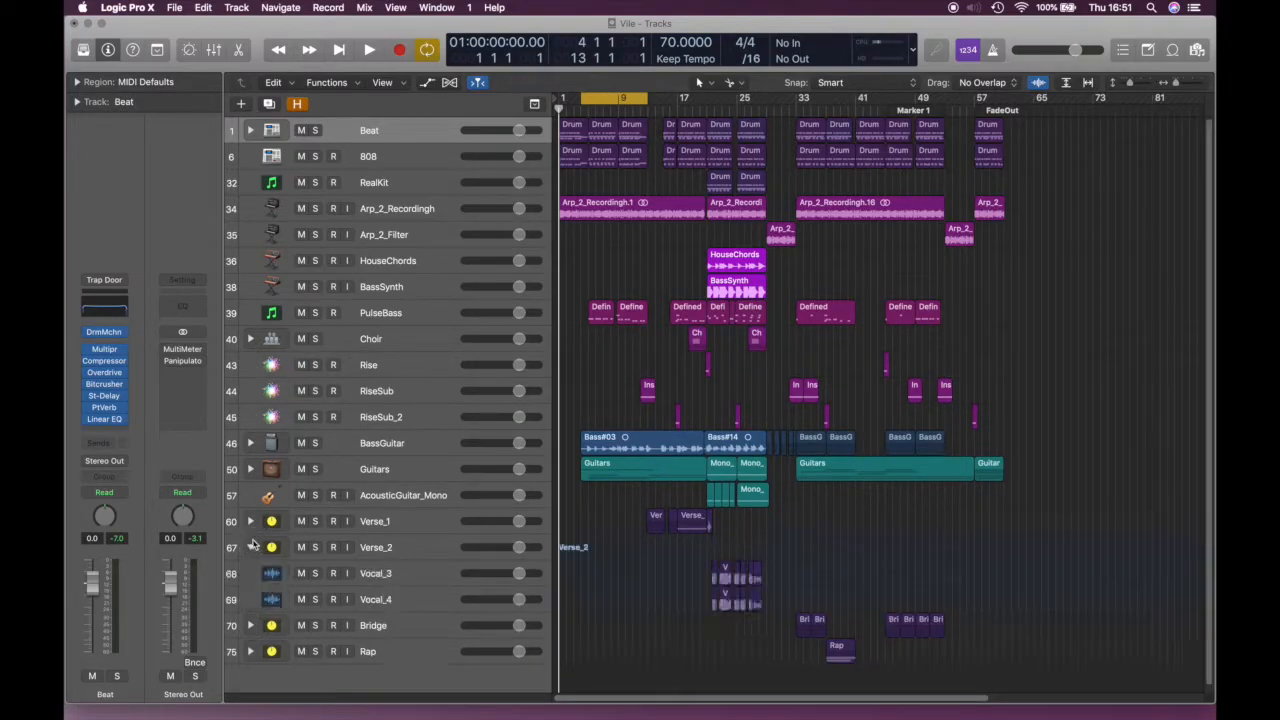
left_click(251, 547)
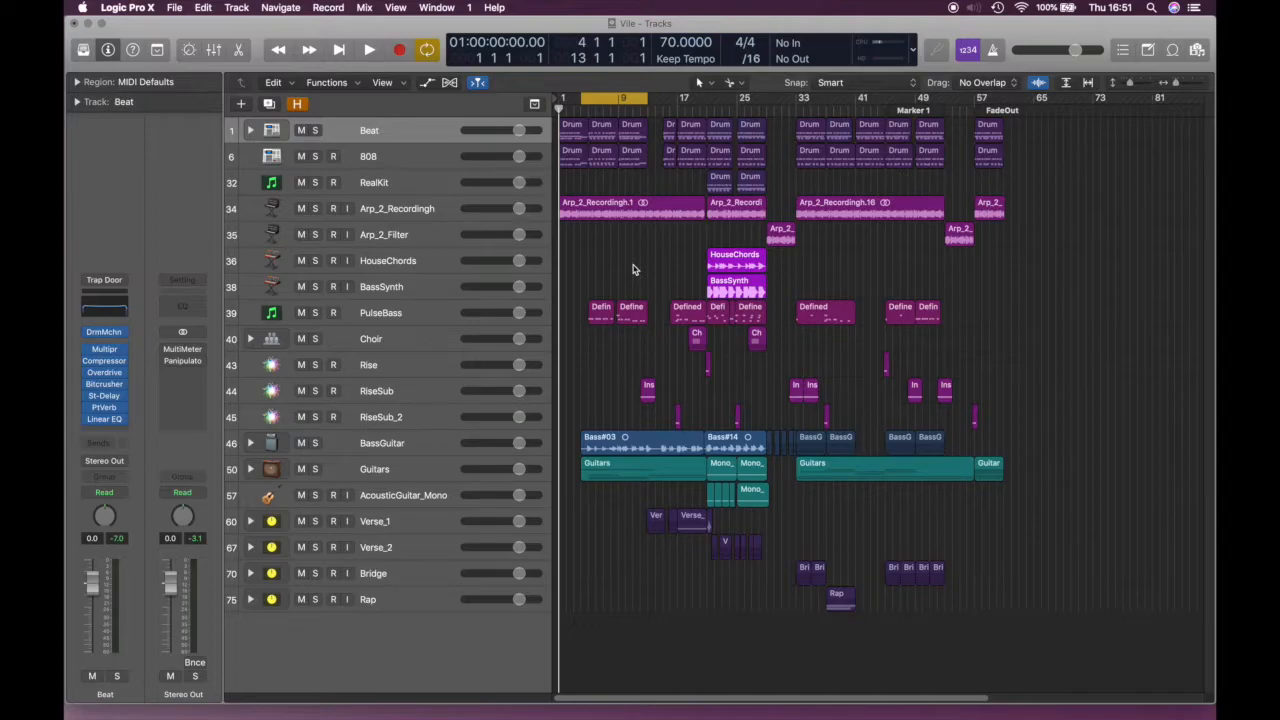
Play the 'Vile' arrangement from the beginning, then stop playback
key("space")
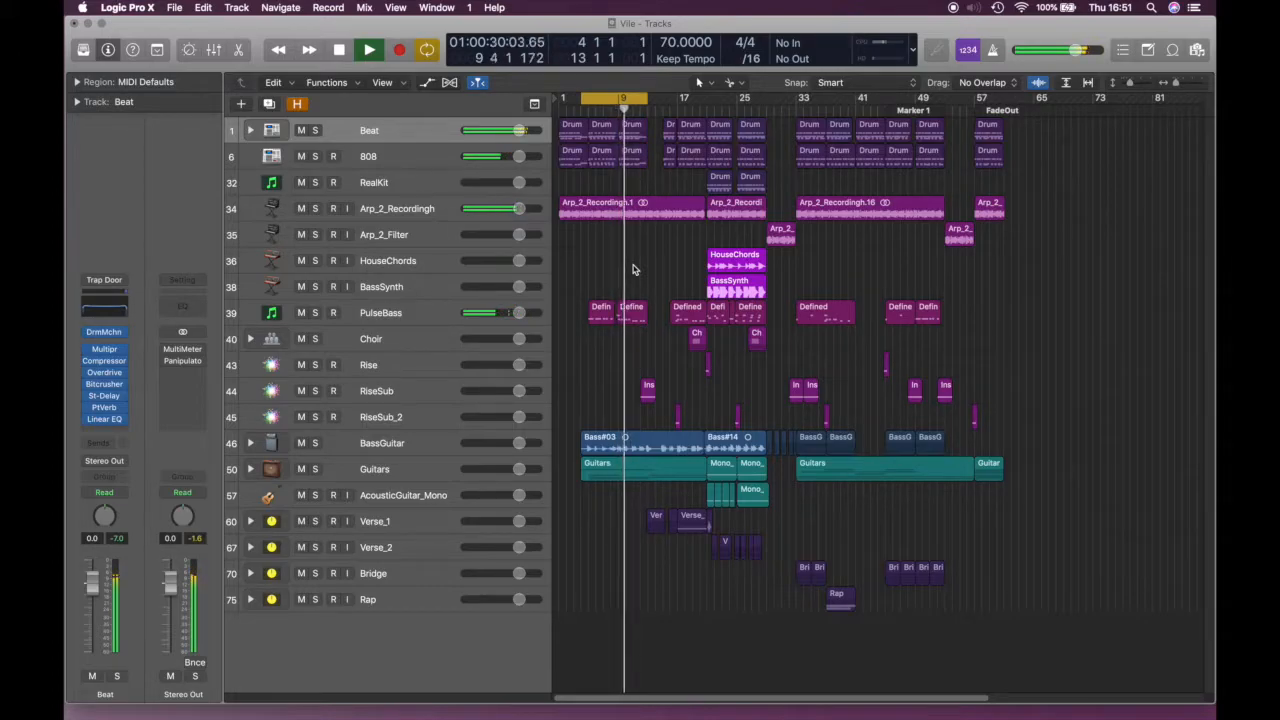
key("space")
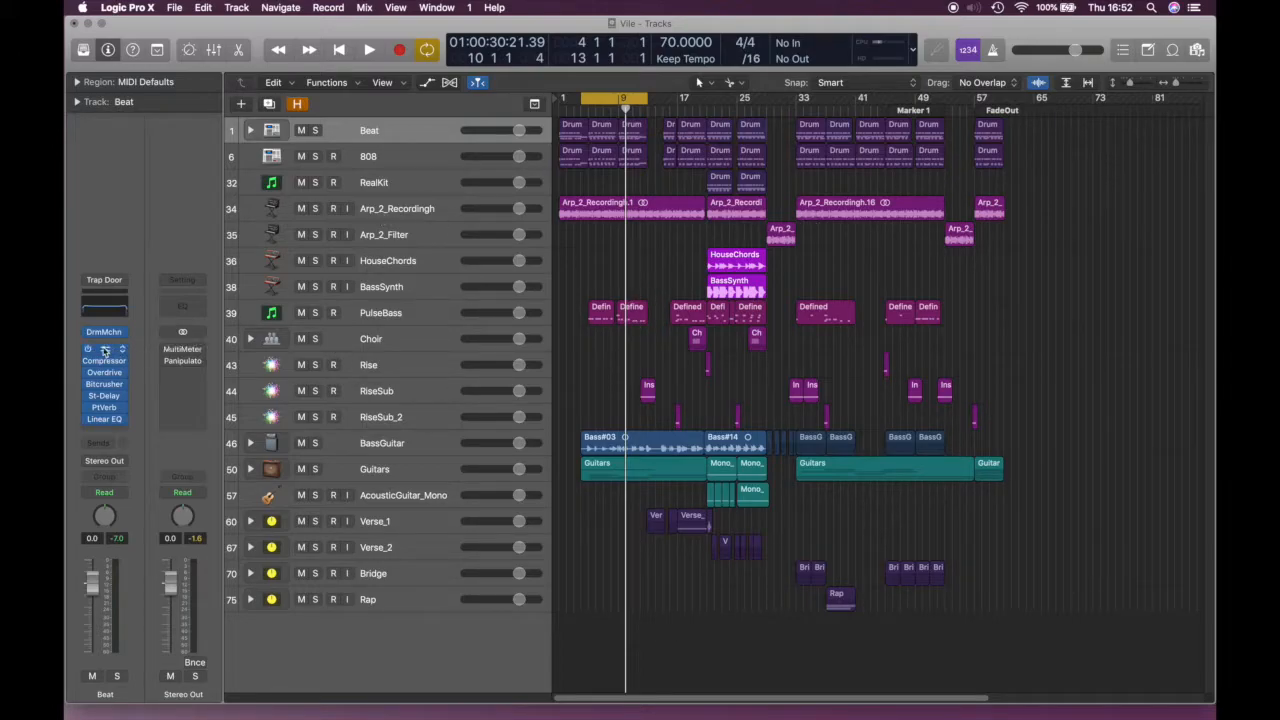
Show the RealKit channel strip with Kontakt 5 and Virtual MI RC 24 in the inspector
mouse_move(103, 354)
left_click(381, 188)
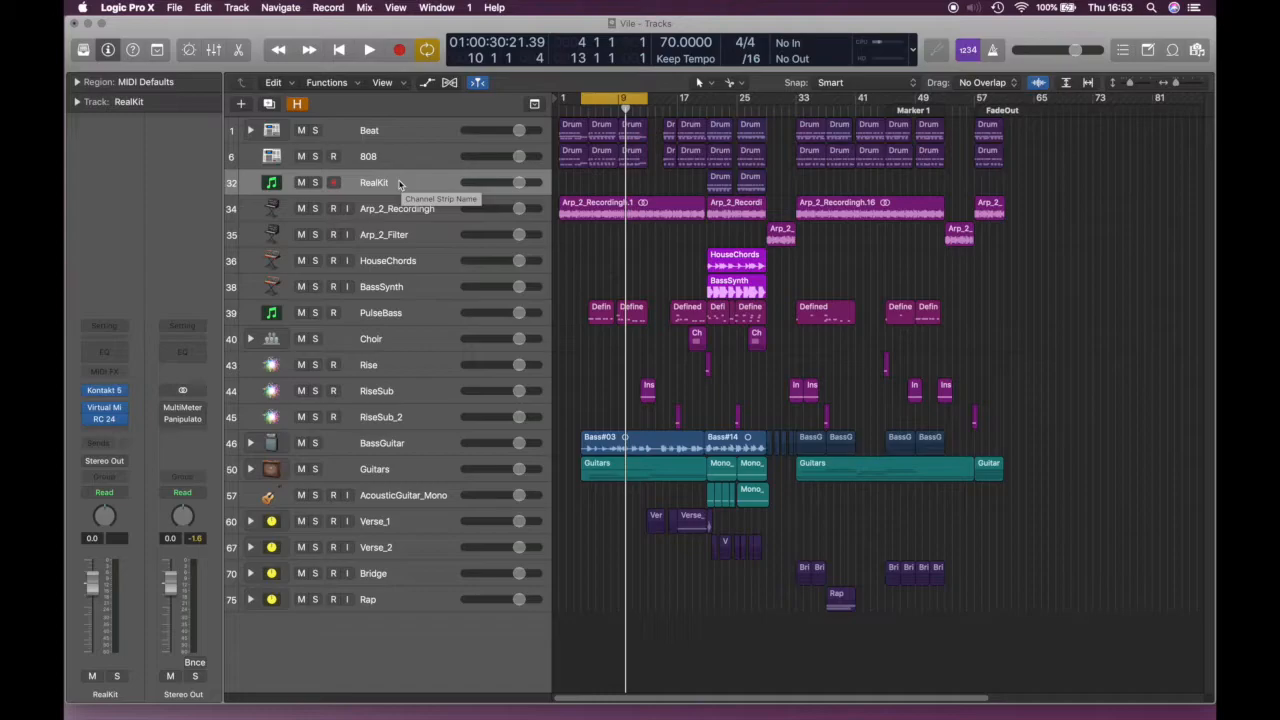
Turn on Freeze in the track header configuration so each track header gets a Freeze button
right_click(398, 182)
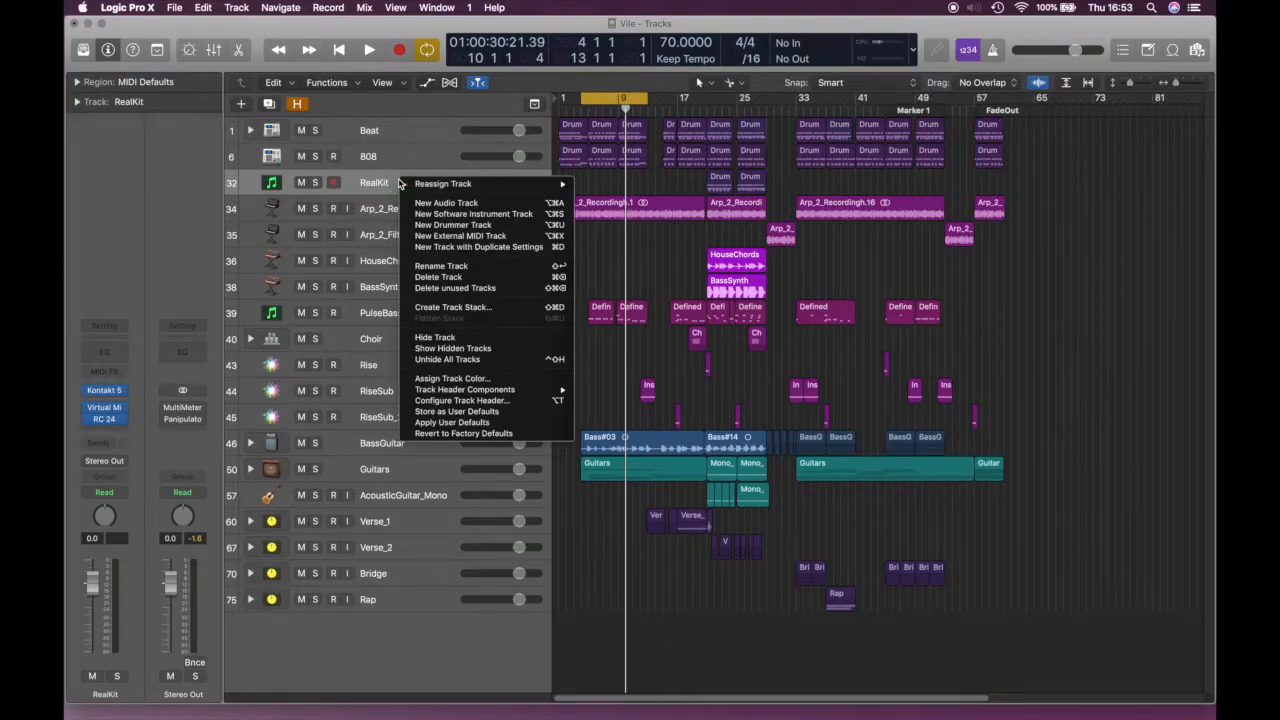
left_click(477, 401)
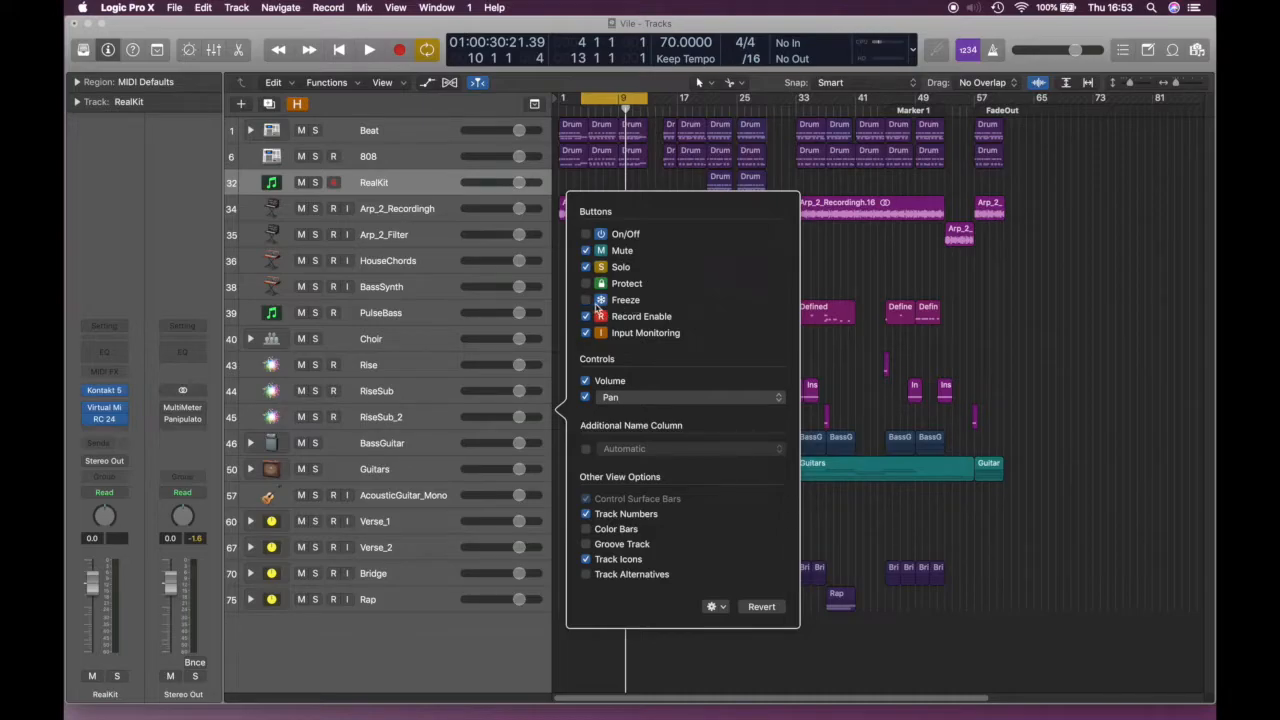
left_click(587, 300)
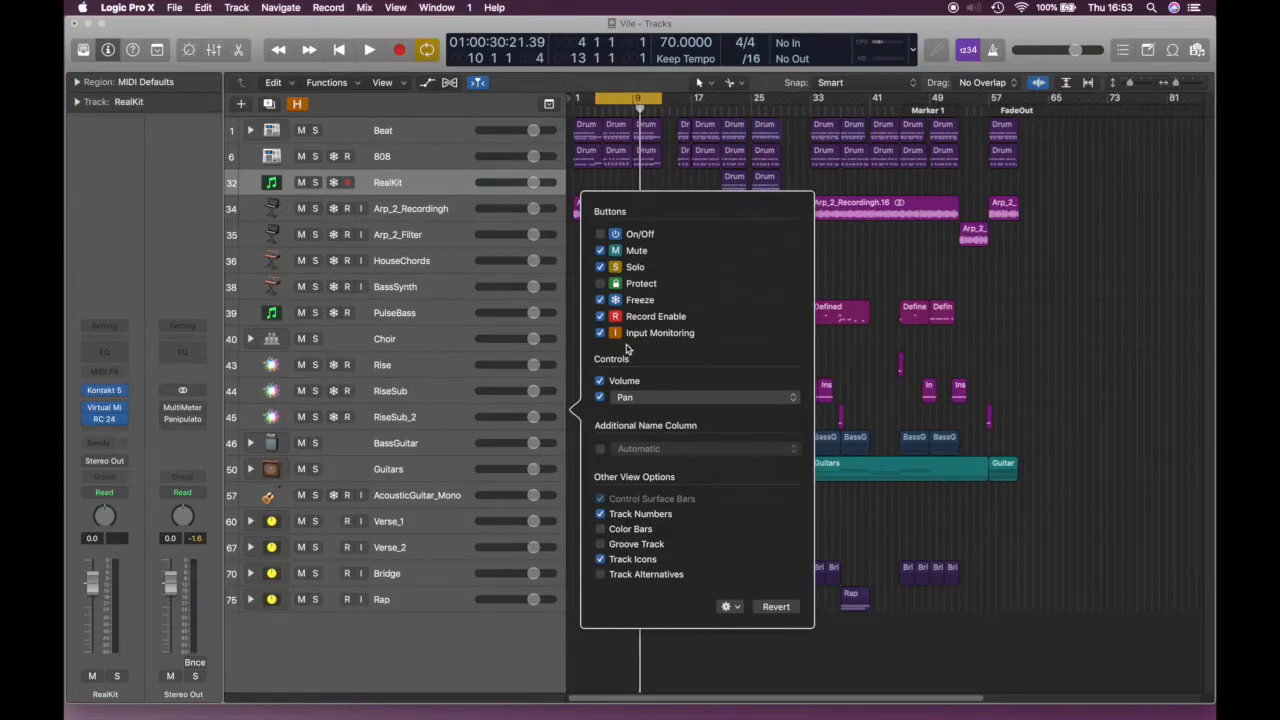
left_click(412, 184)
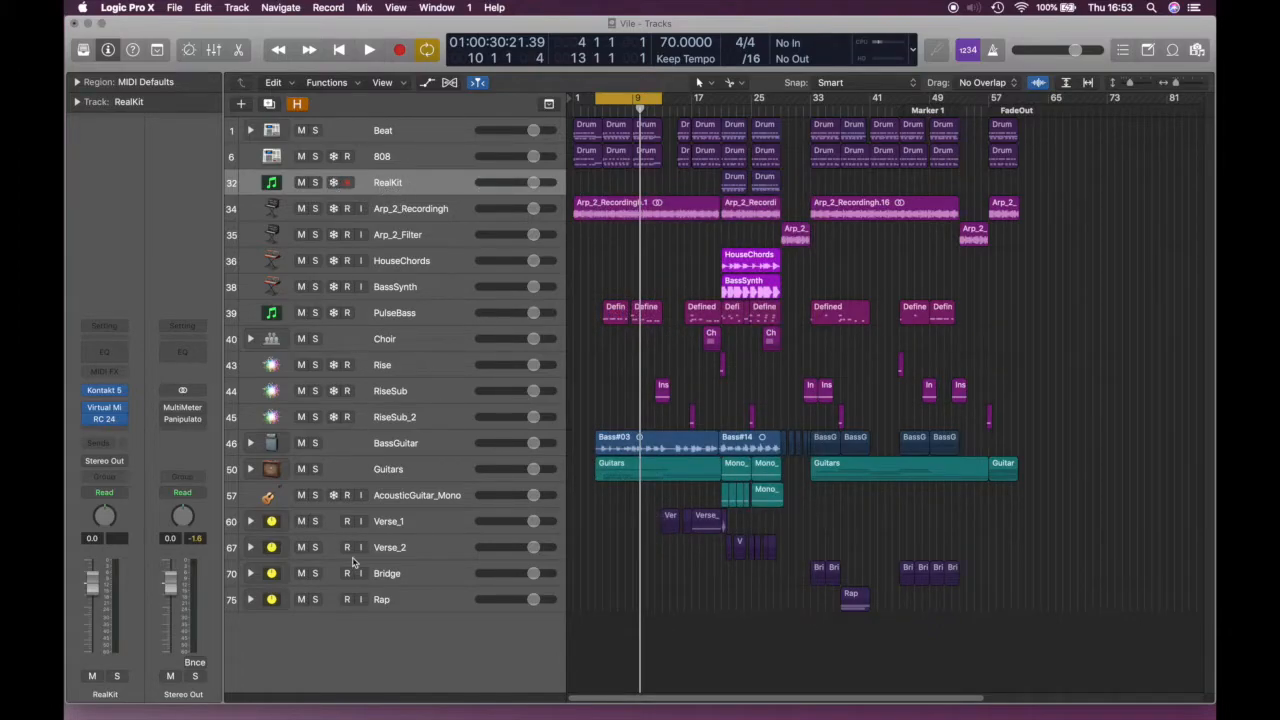
Freeze the RealKit track and start playback so its freeze file renders
left_click(336, 184)
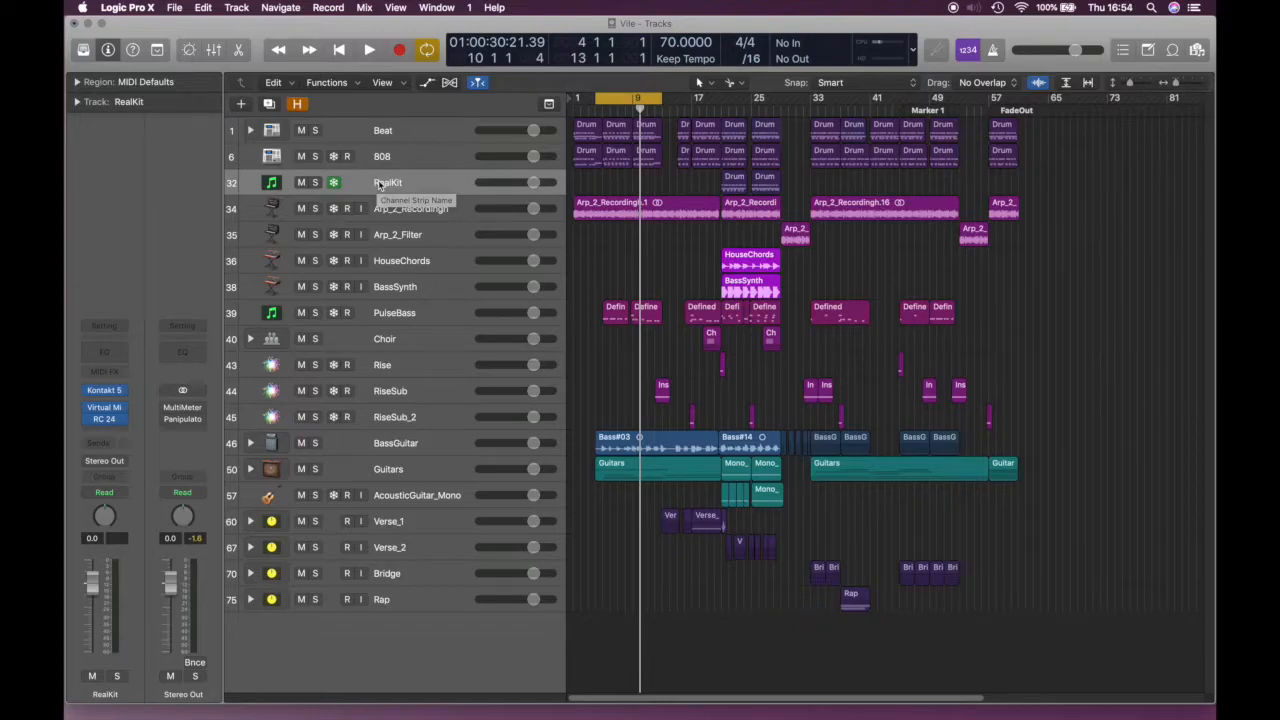
key("space")
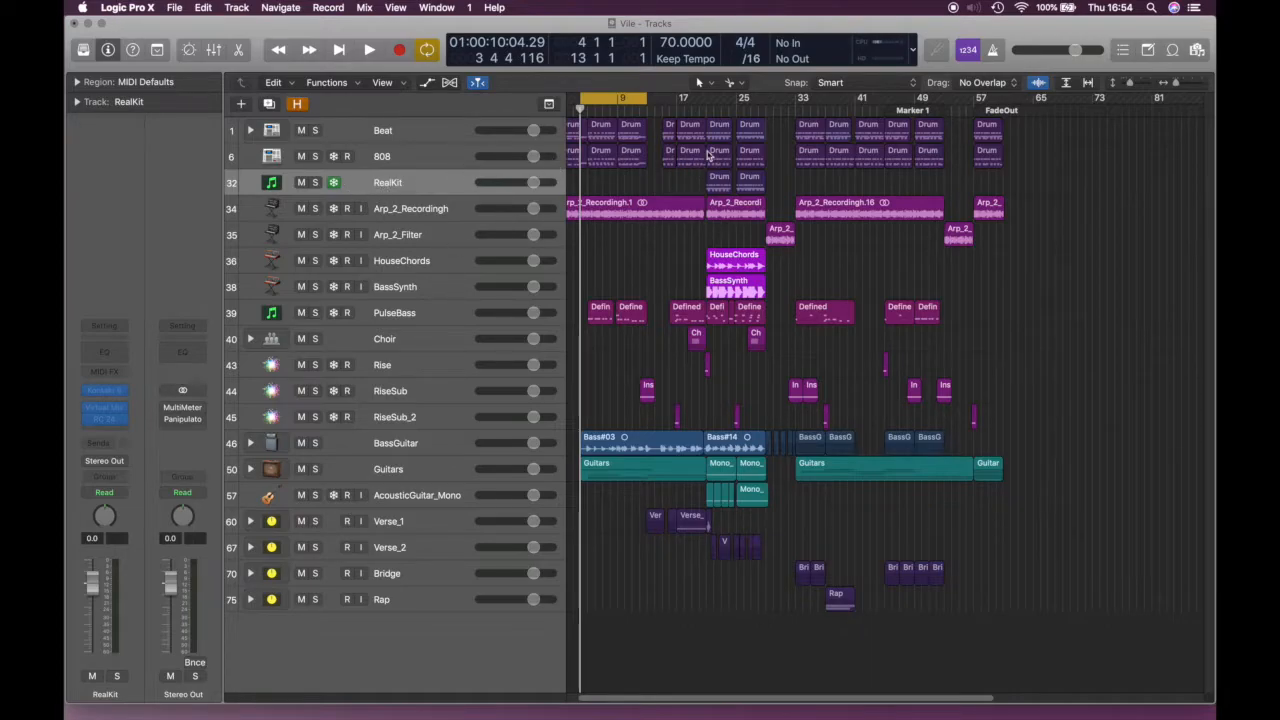
Dismiss the load-as-needed notice and record-arm RealKit so Kontakt 5 and RC 24 load
left_click(107, 412)
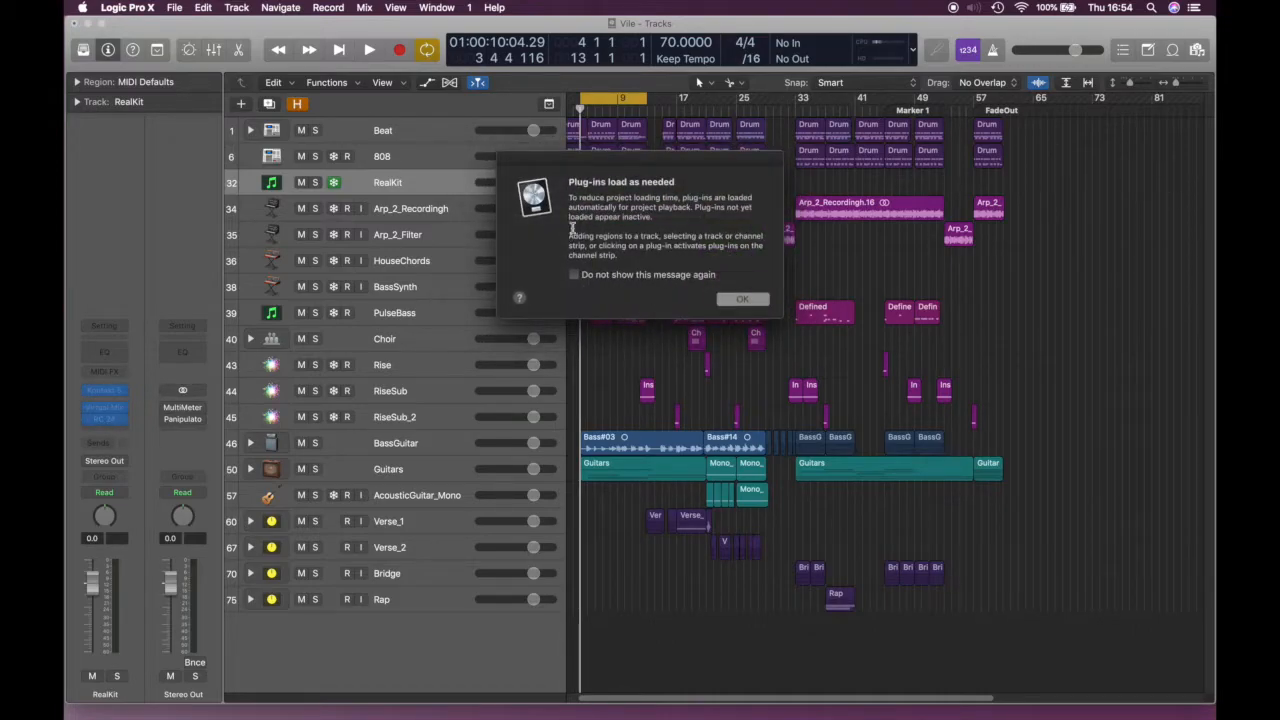
left_click(740, 299)
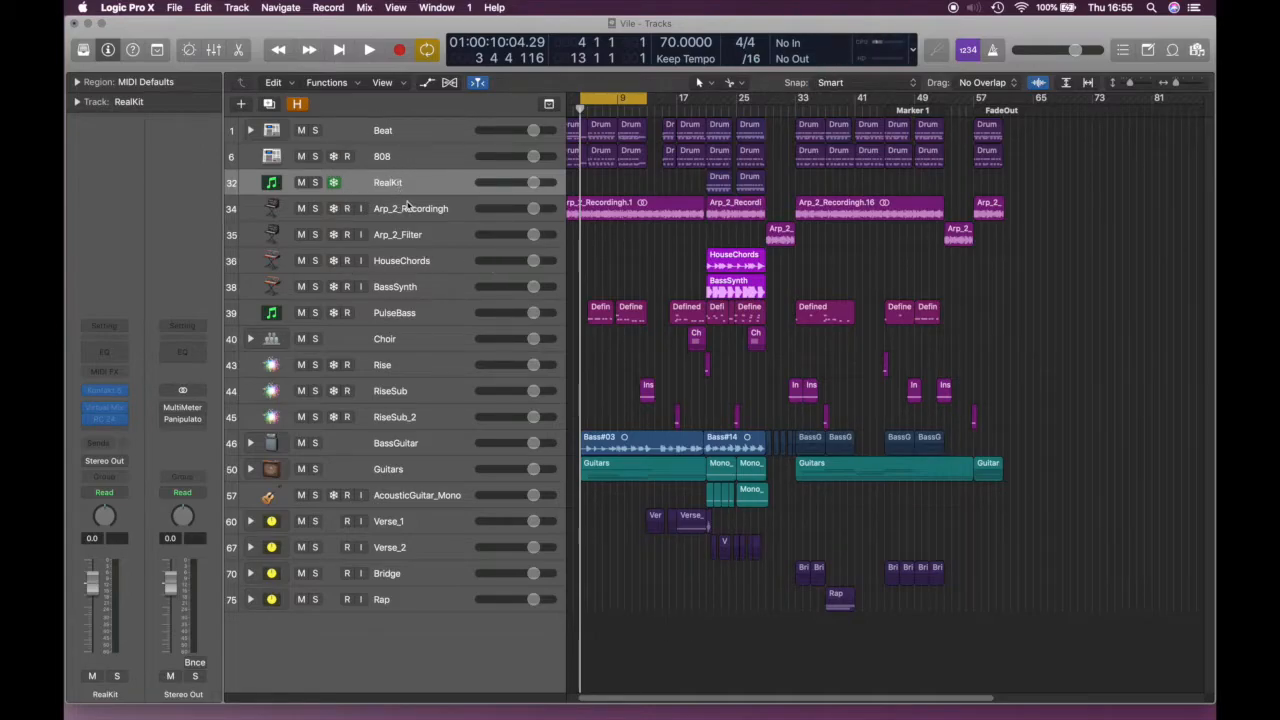
left_click(346, 182)
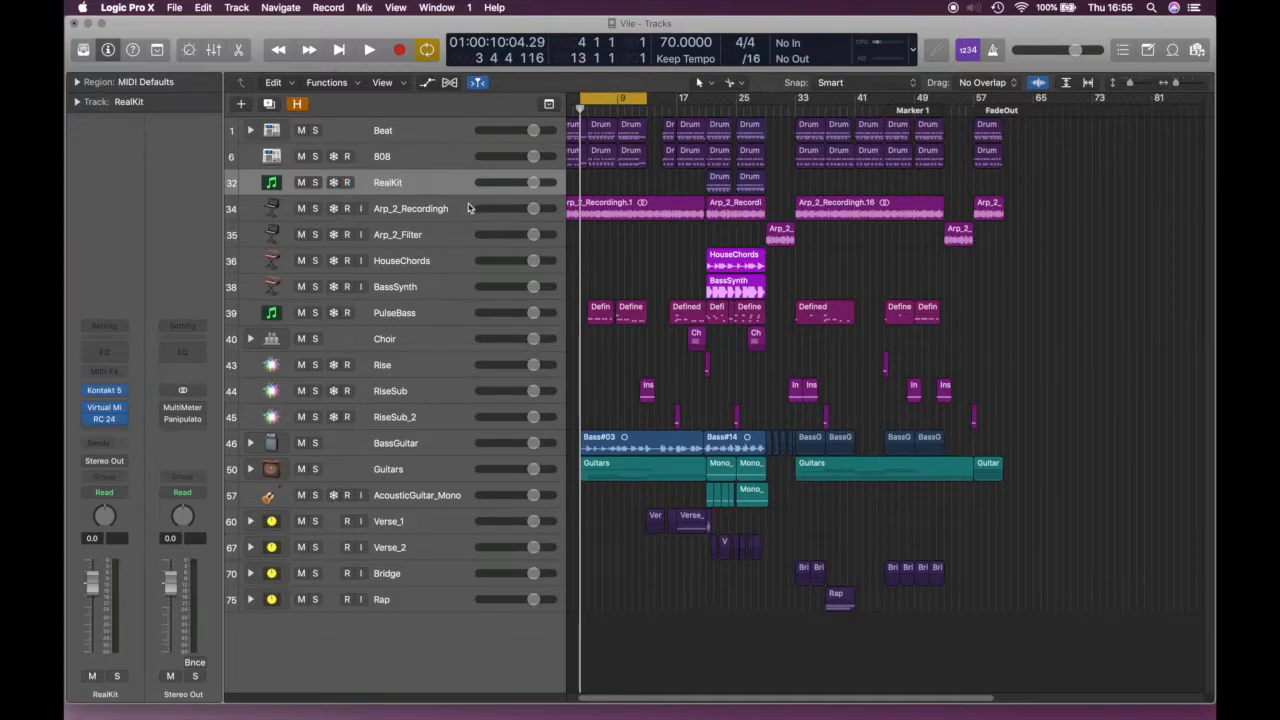
Move the cycle range to start at bar 1 and extend it to bar 64
scroll(605, 125, "left", 2)
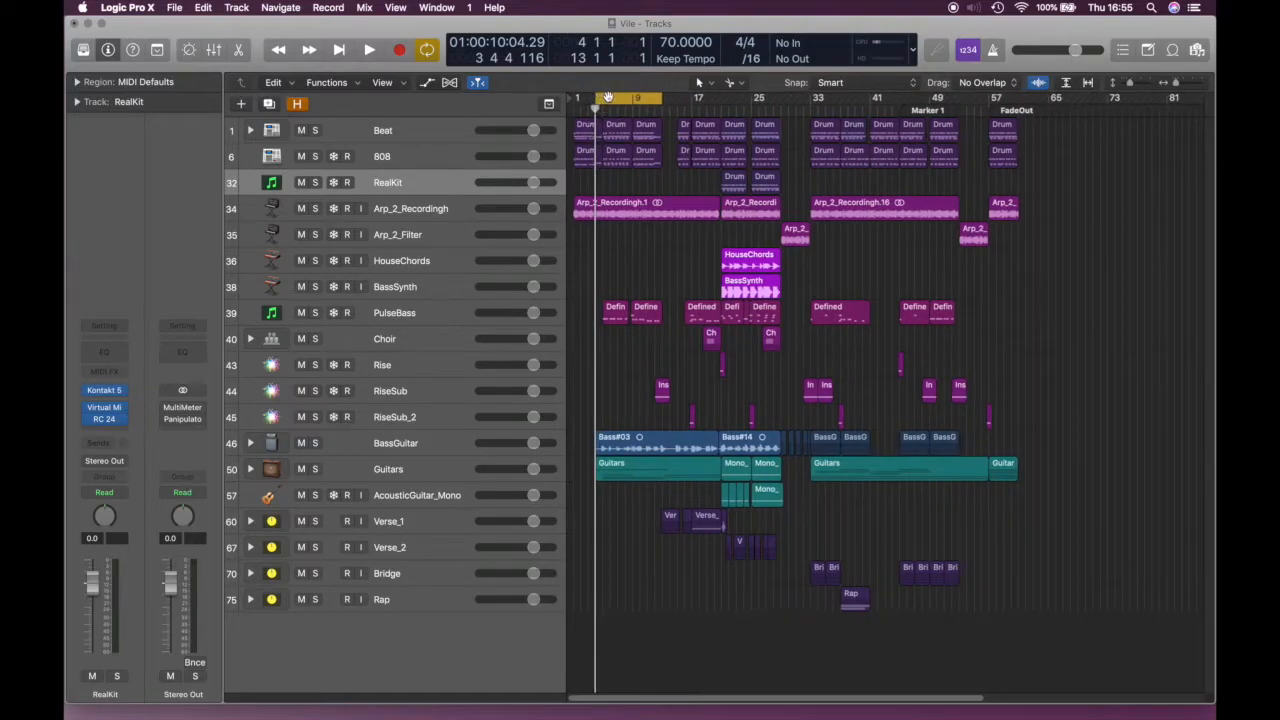
left_click_drag(612, 97, 589, 98)
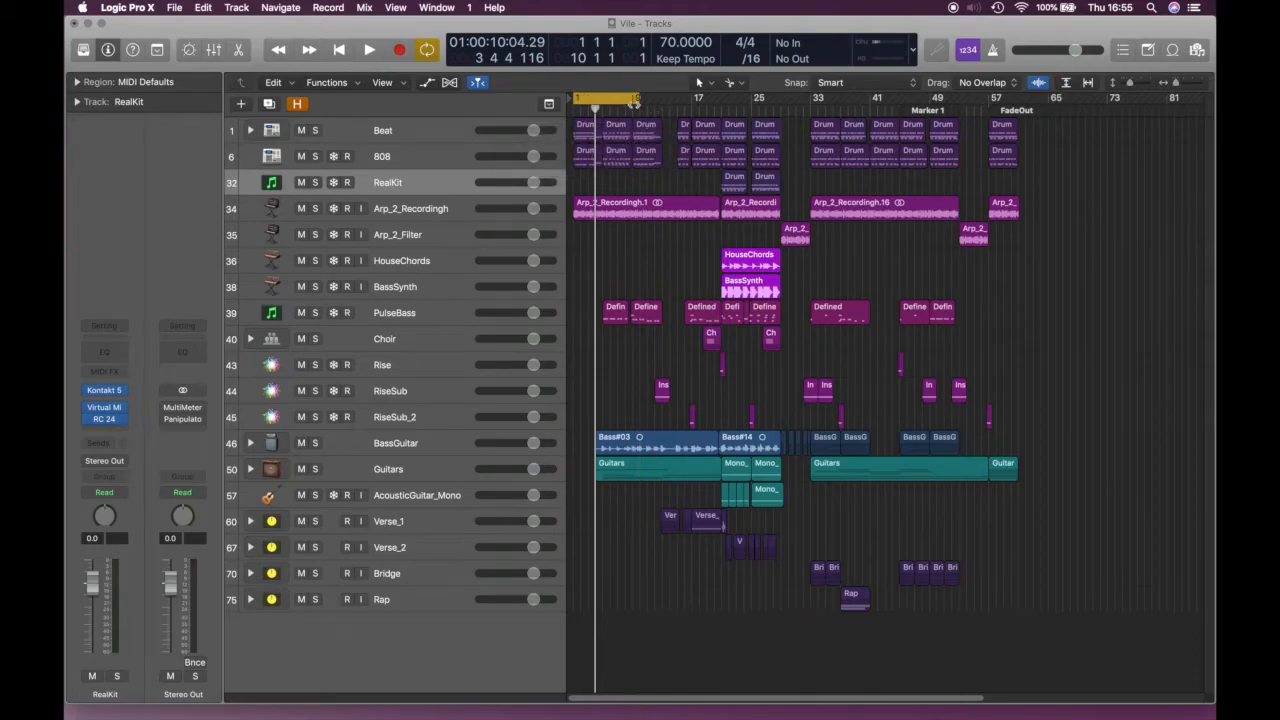
left_click_drag(636, 99, 1041, 108)
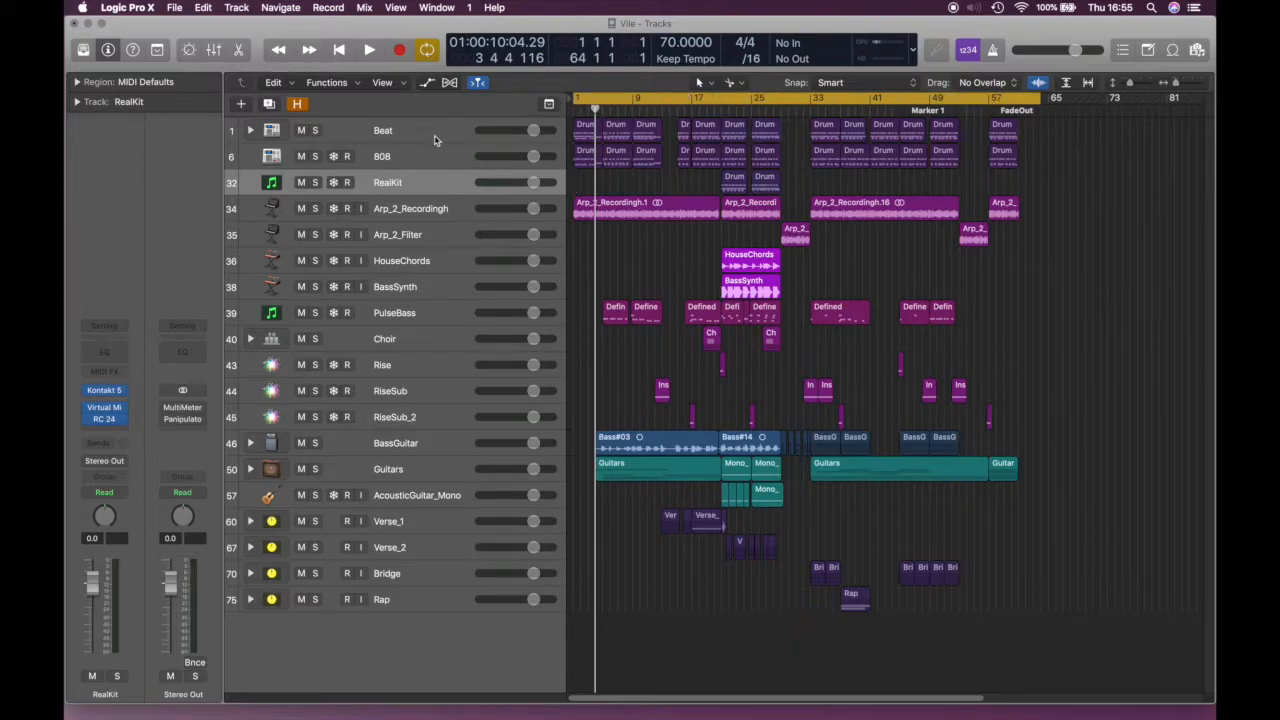
Select and solo the Beat track, briefly expanding and collapsing its stack
left_click(455, 131)
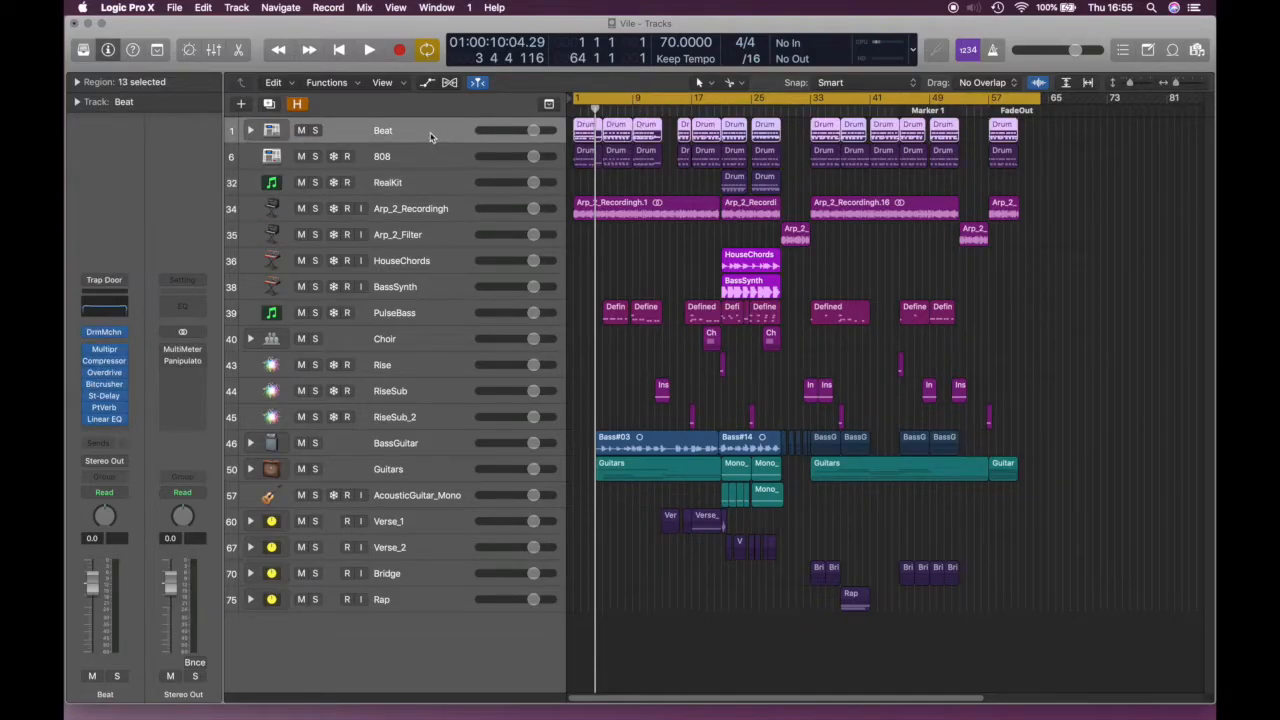
left_click(314, 130)
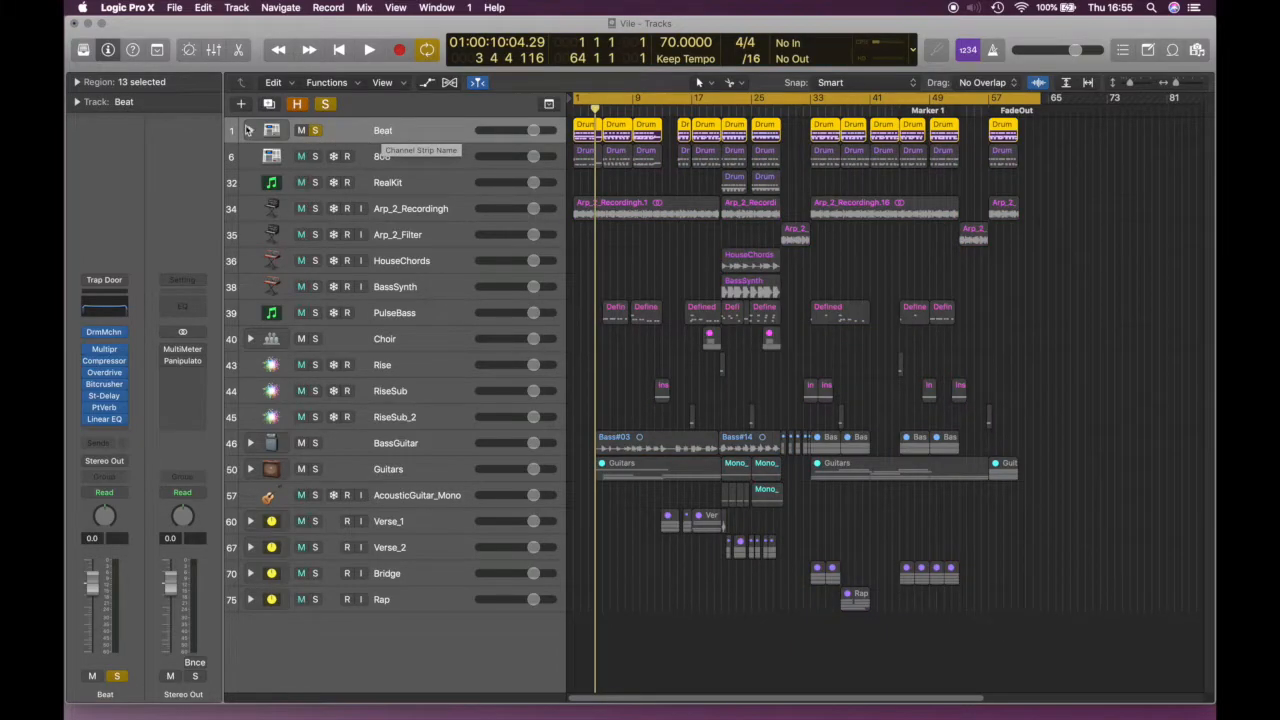
left_click(250, 130)
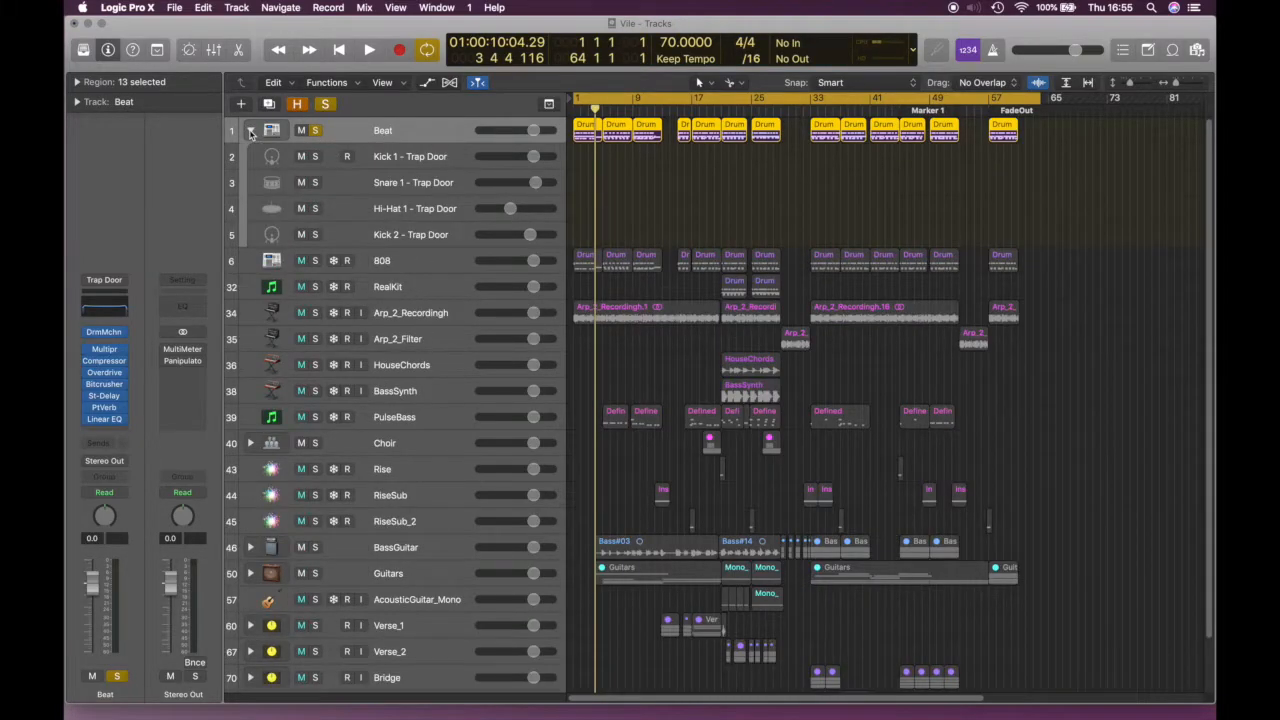
left_click(250, 130)
Play the soloed Beat stack from the song start, then stop
key("Return")
key("space")
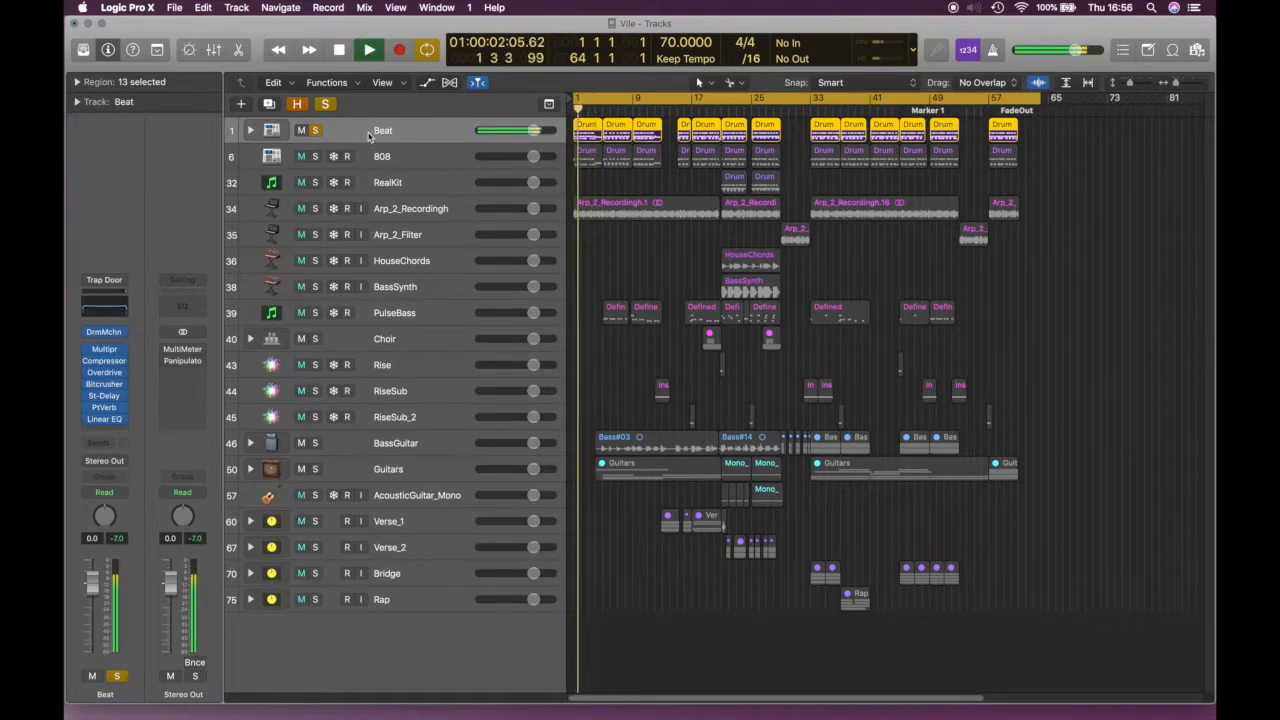
key("space")
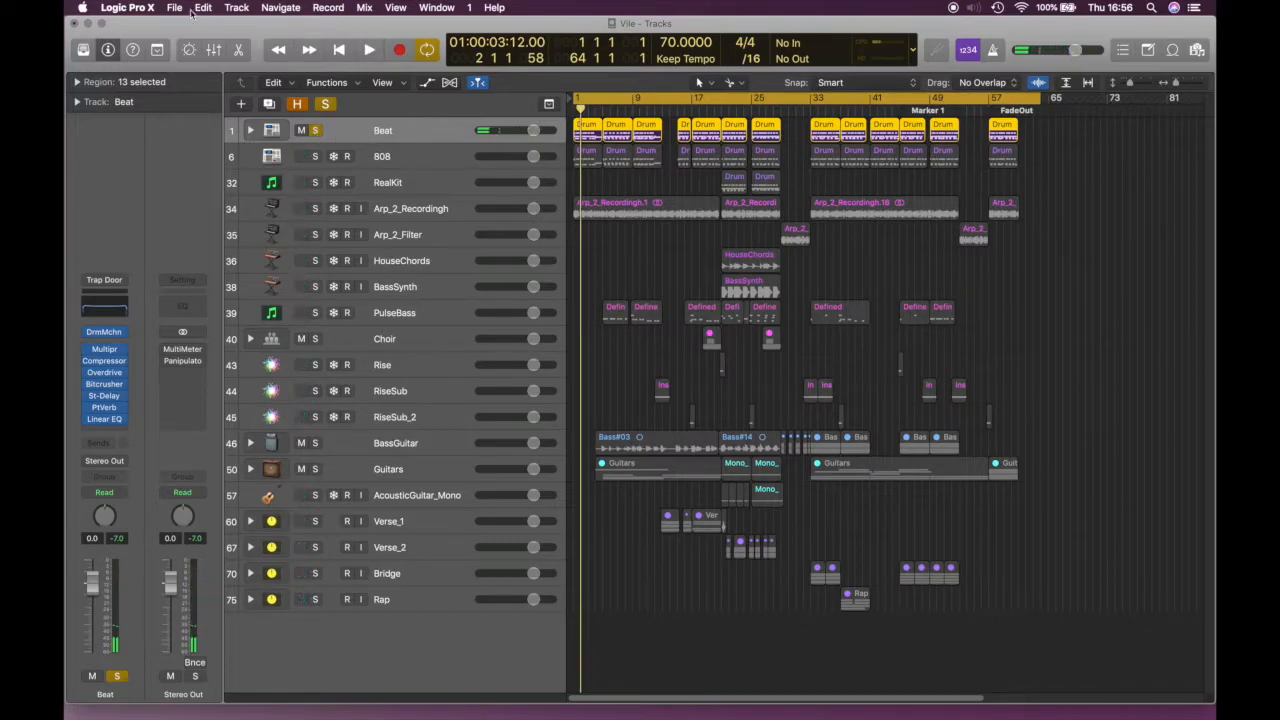
left_click(176, 9)
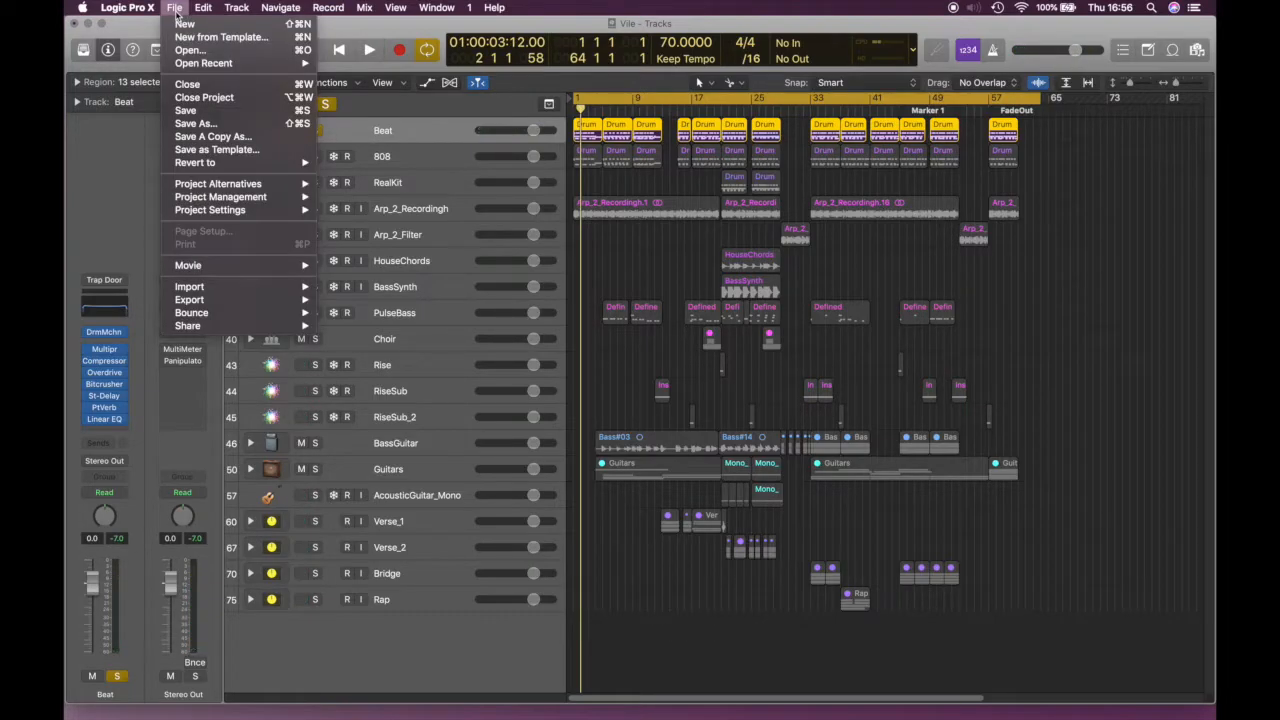
mouse_move(205, 316)
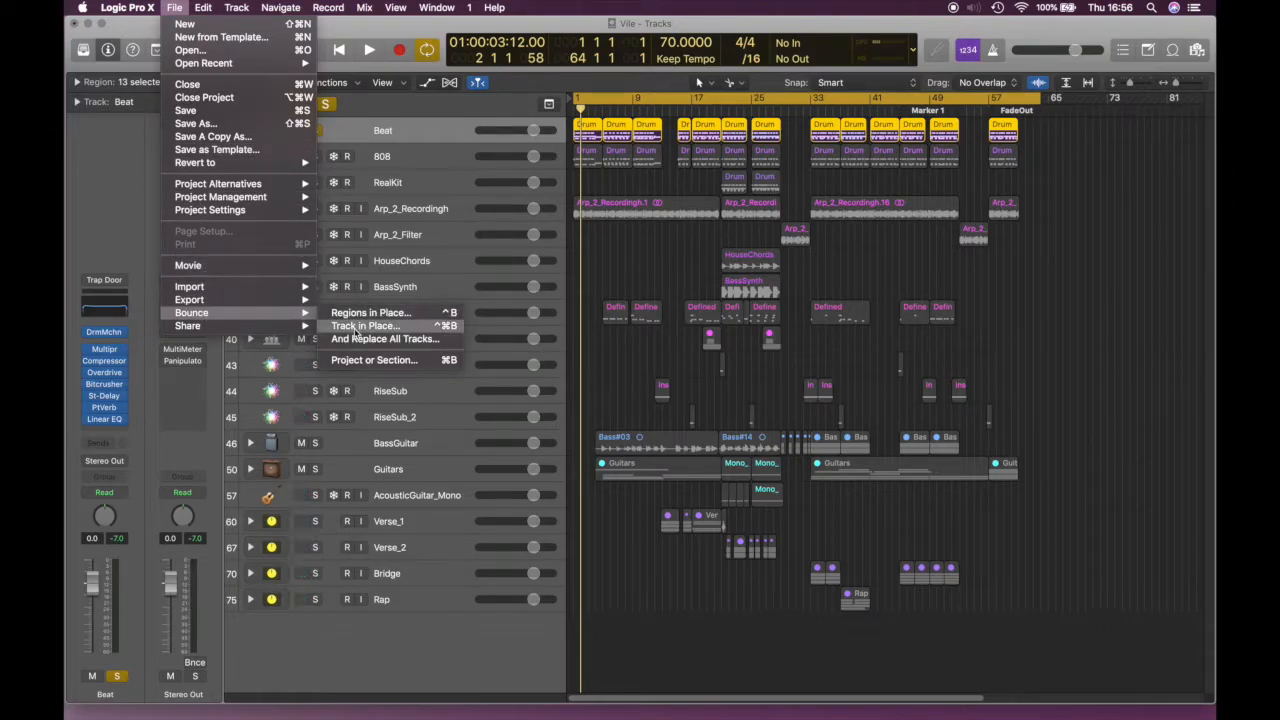
left_click(143, 194)
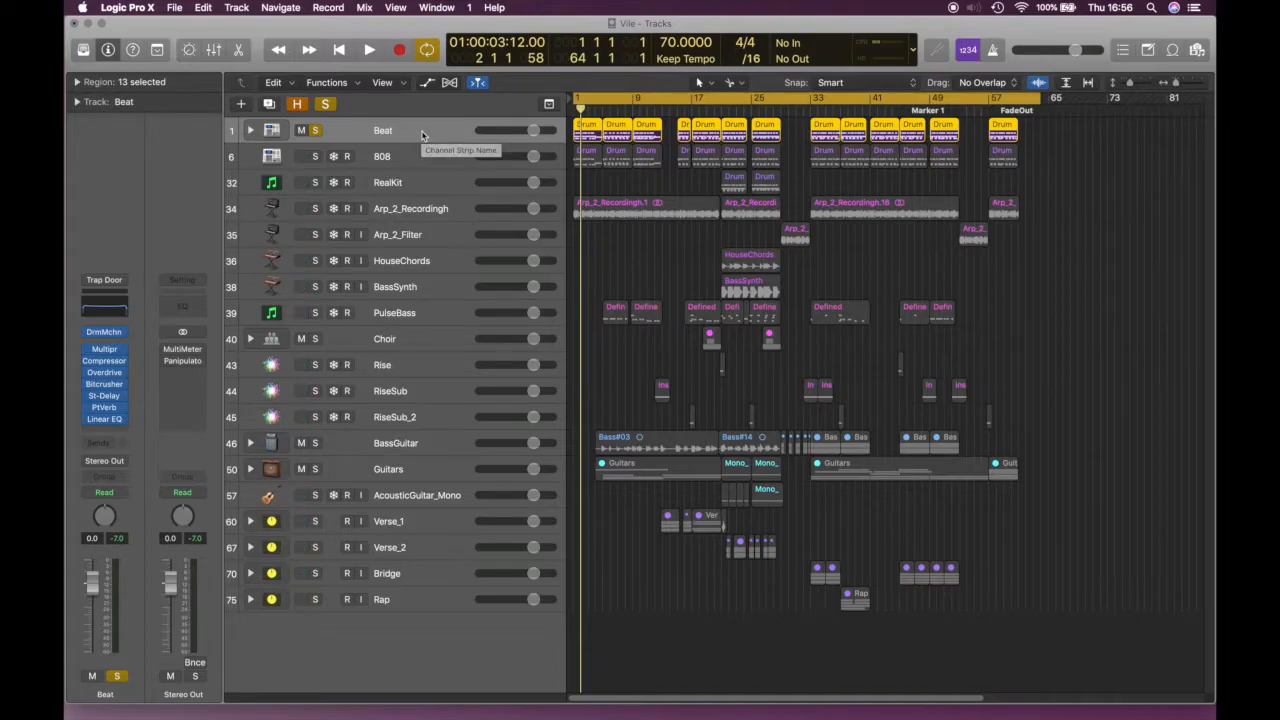
Open the Bounce 'Vile' dialog with Cmd+B and move it aside
key("super+b")
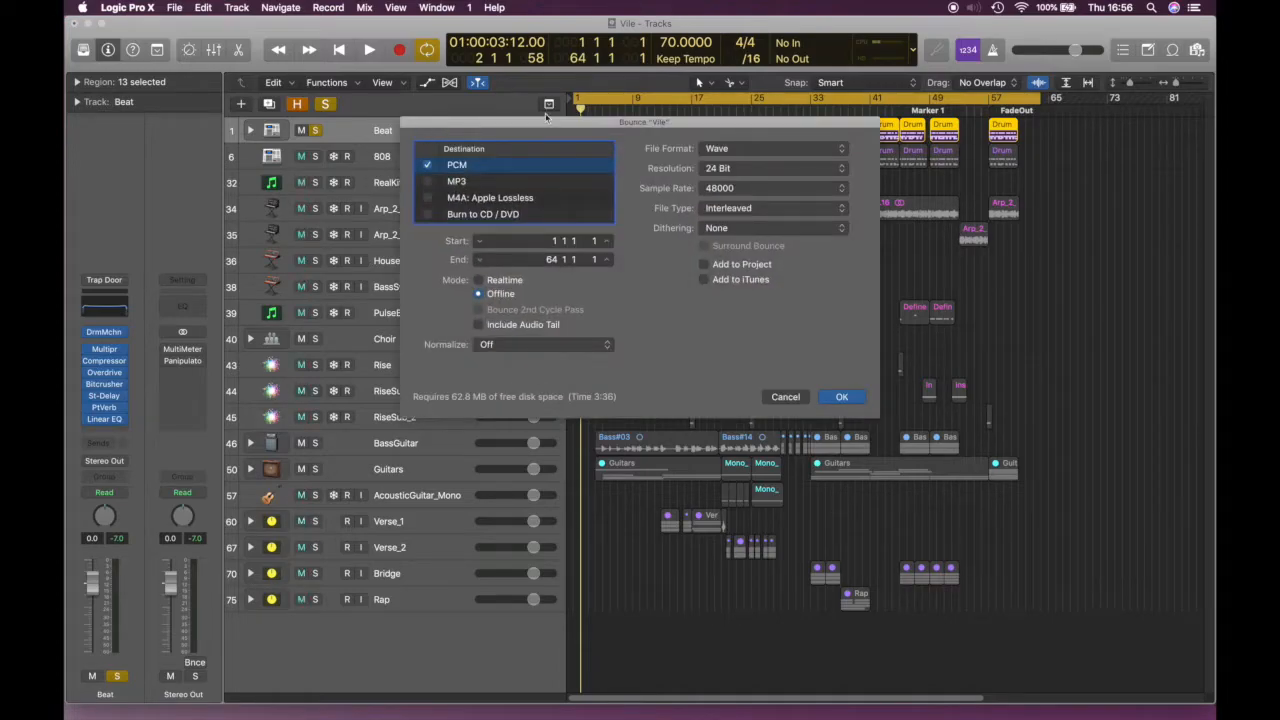
mouse_move(551, 124)
left_mouse_down()
mouse_move(457, 43)
mouse_move(466, 143)
mouse_move(480, 120)
mouse_move(537, 117)
left_mouse_up()
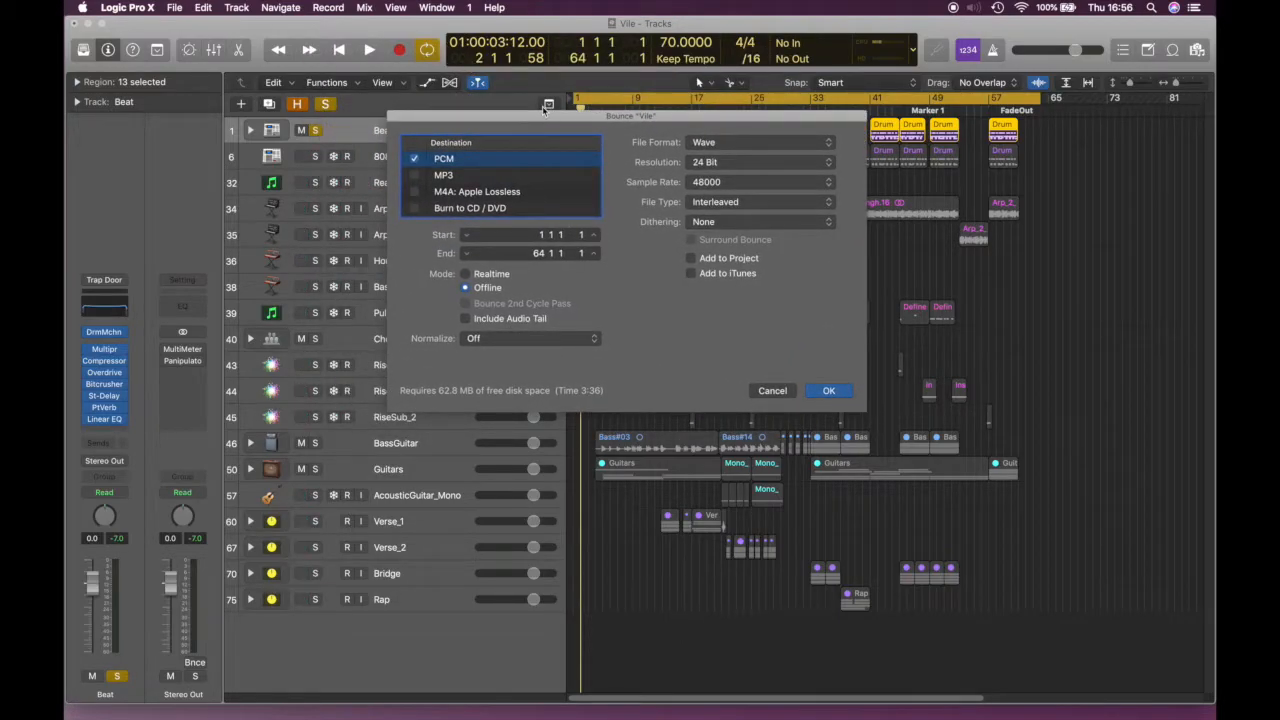
left_click_drag(608, 116, 461, 149)
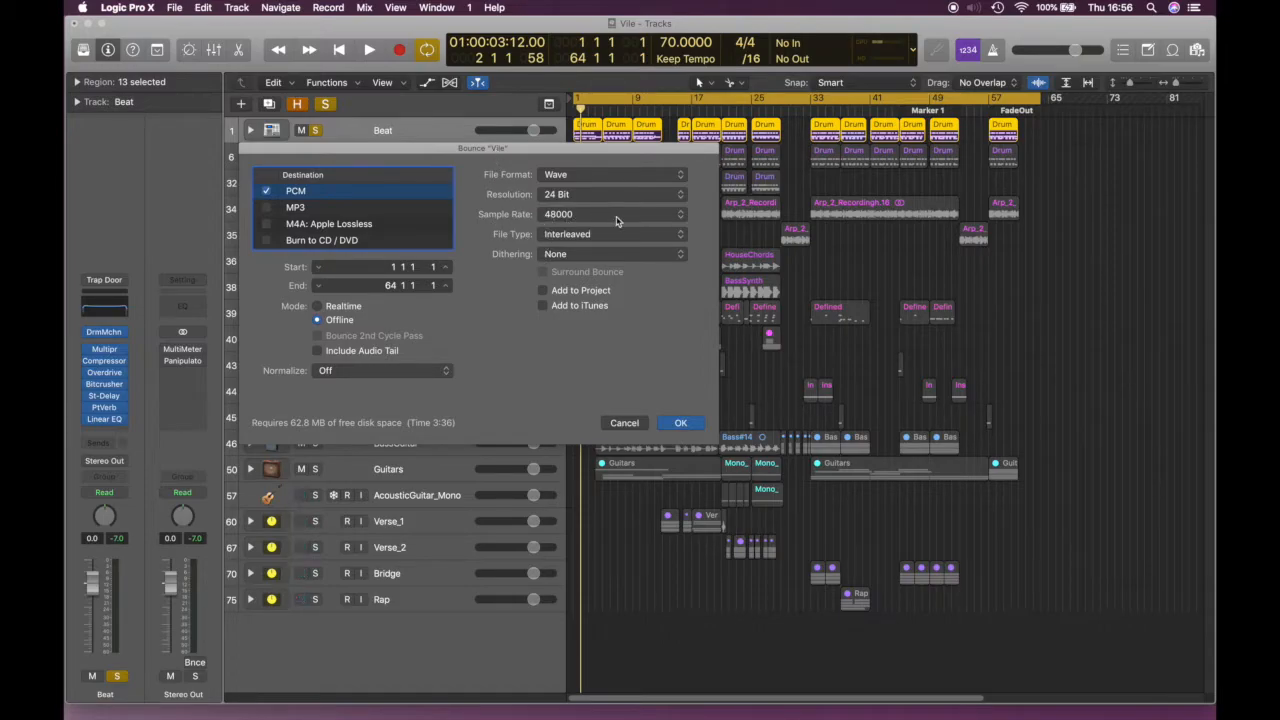
left_click(592, 217)
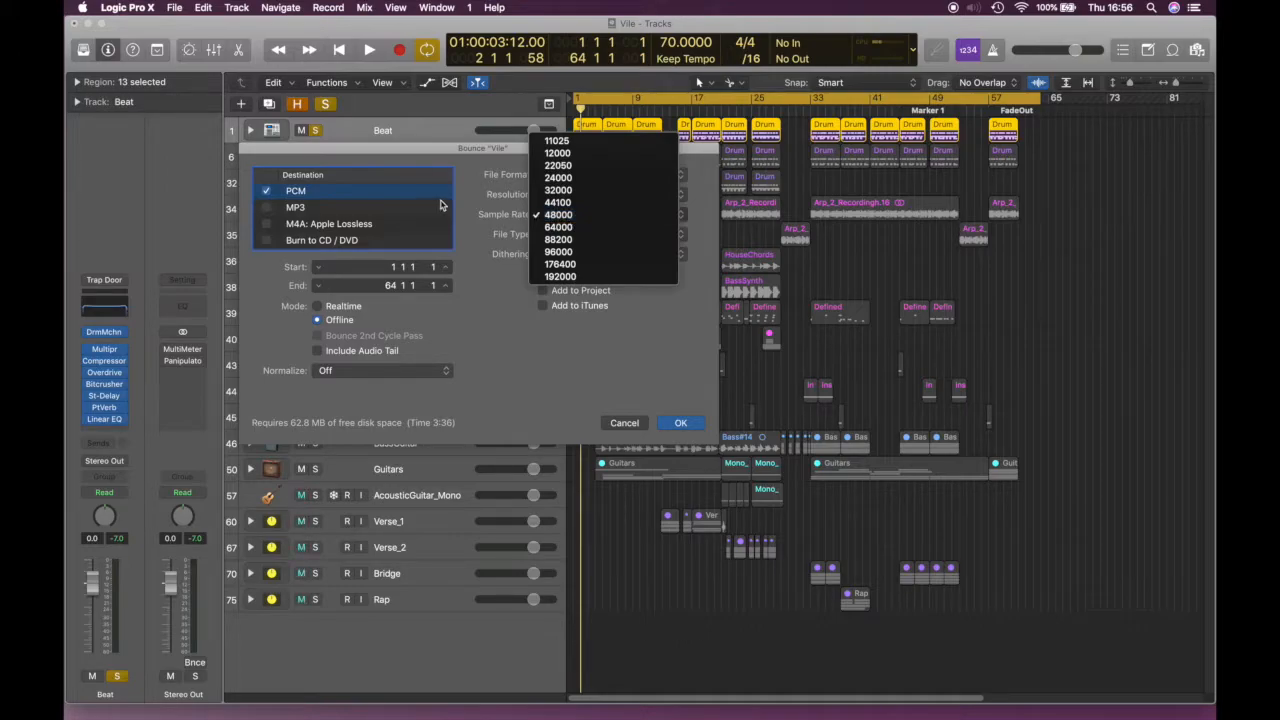
left_click(506, 214)
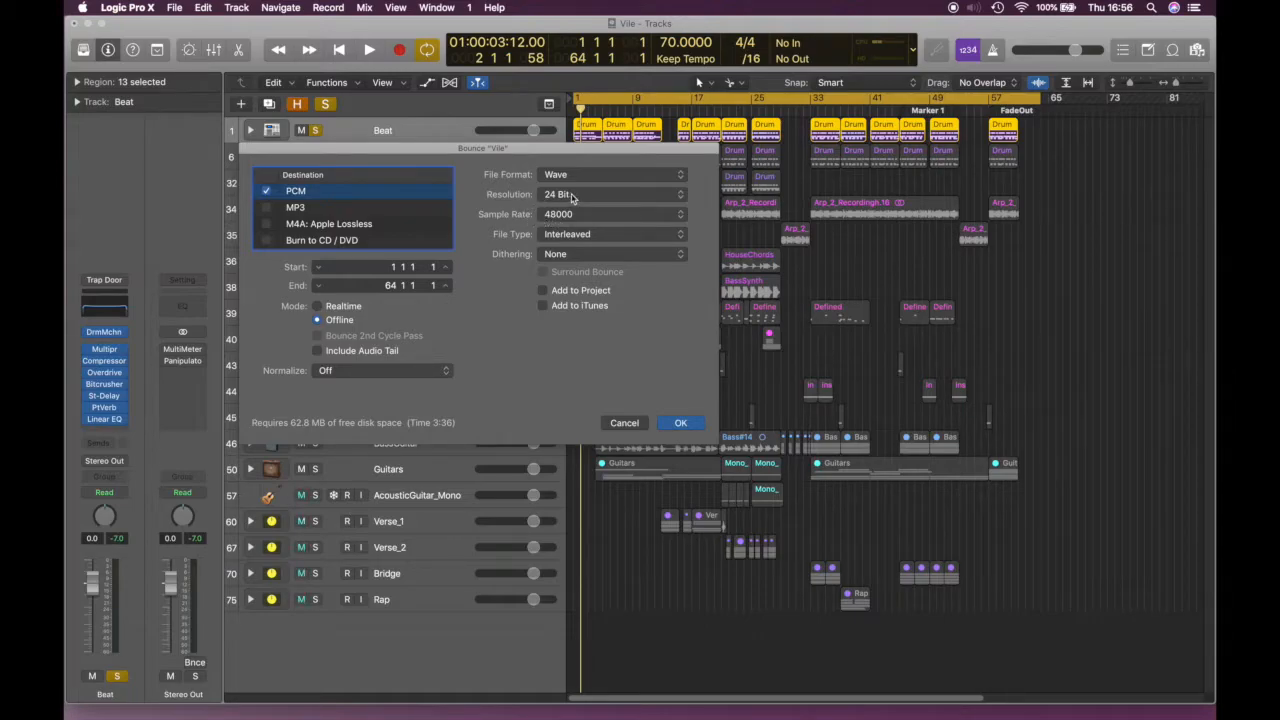
left_click(571, 195)
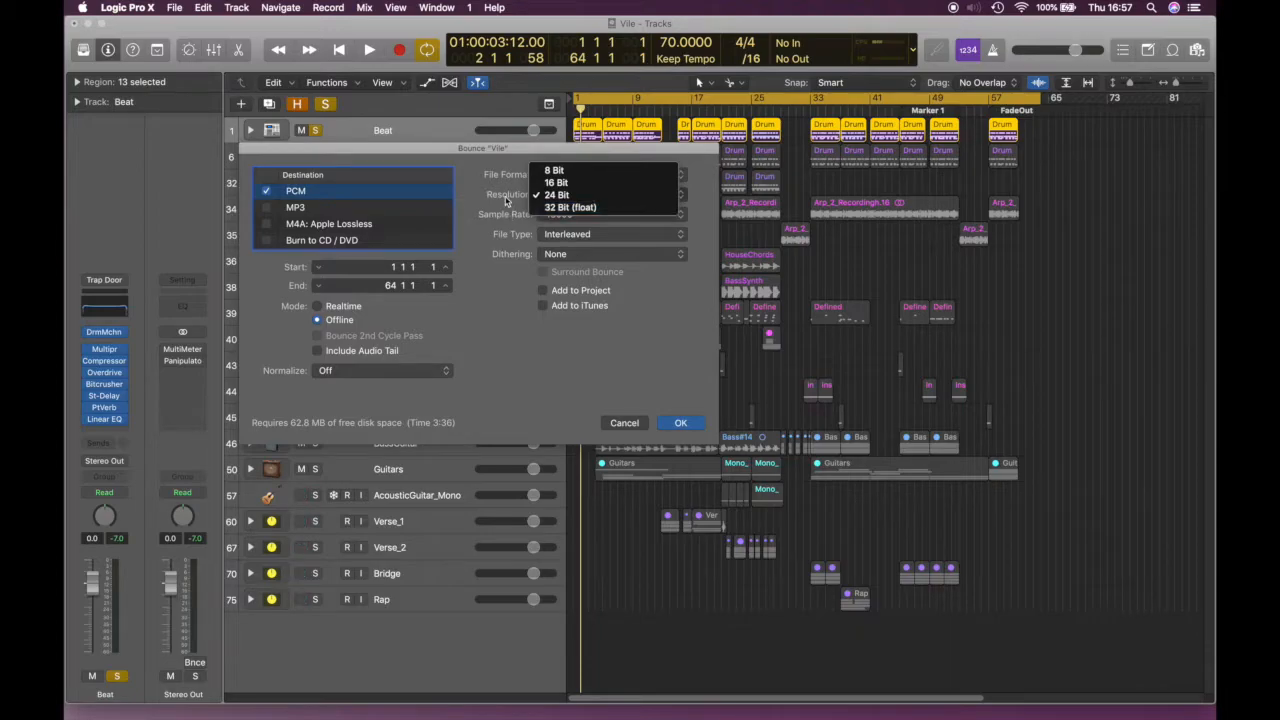
left_click(508, 212)
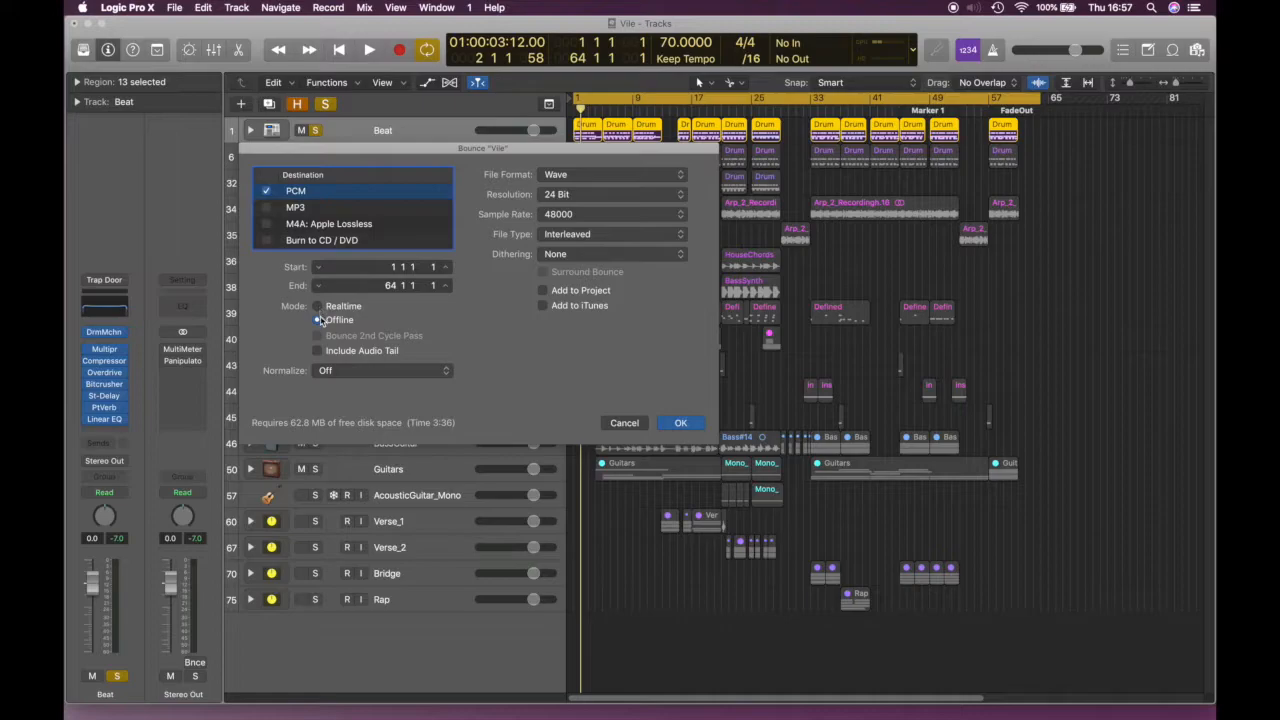
left_click_drag(470, 150, 577, 172)
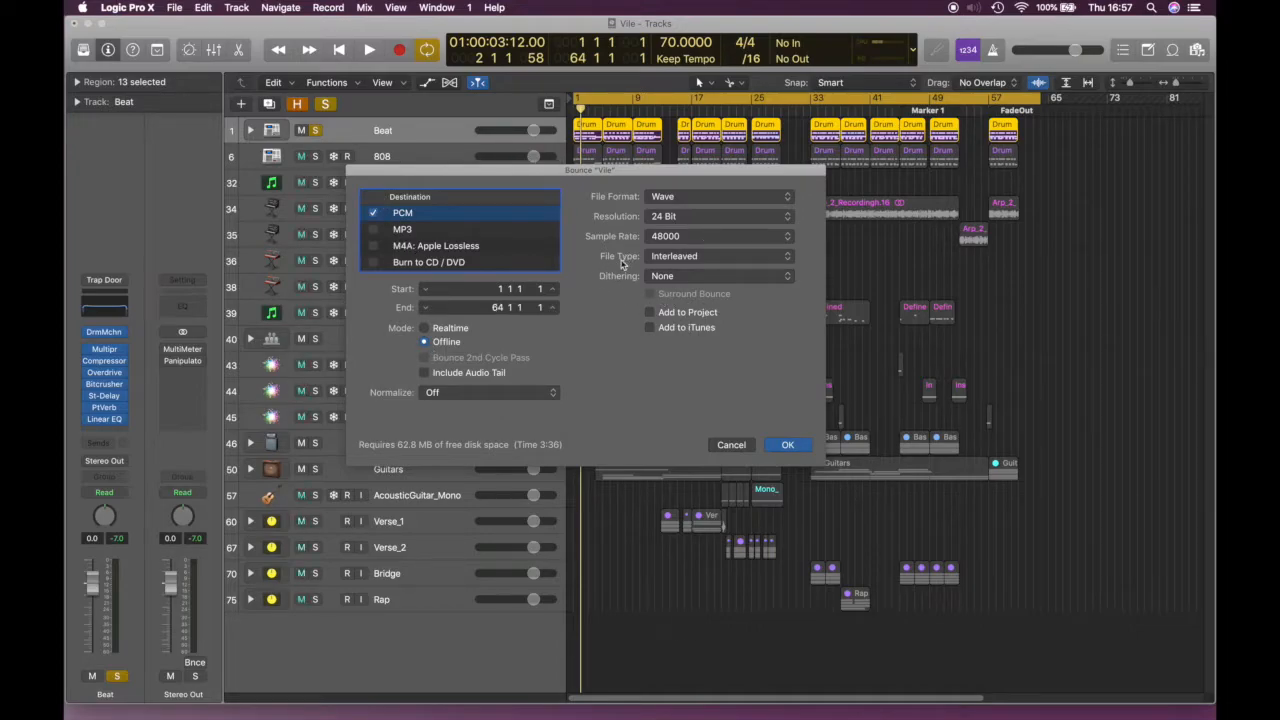
left_click(426, 329)
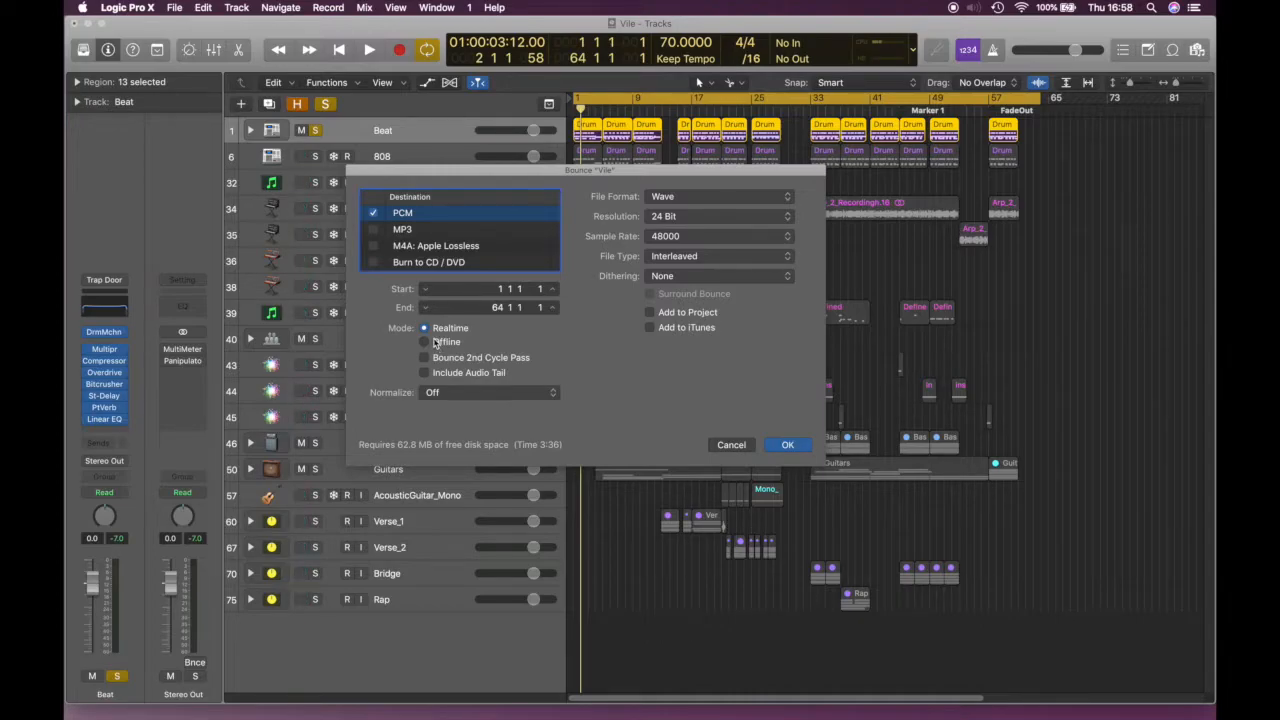
left_click(435, 342)
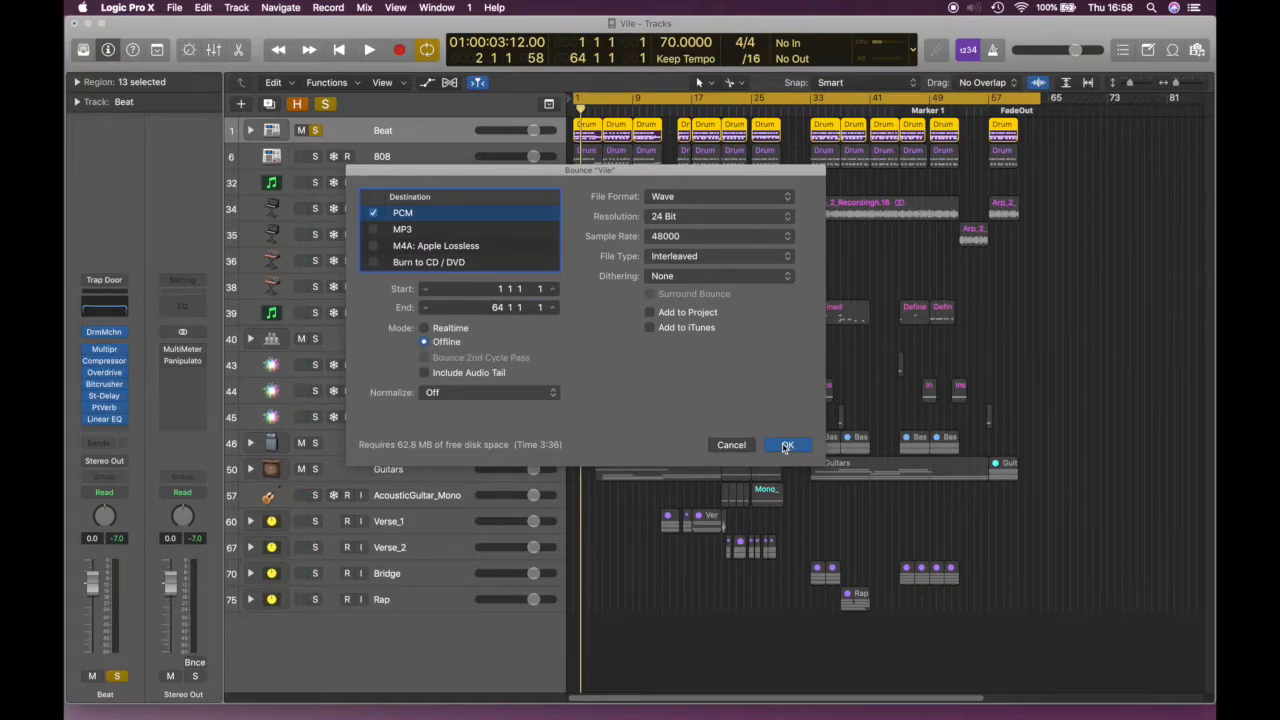
Confirm the bounce settings and create a Vile_Stems folder on the Desktop
left_click(787, 446)
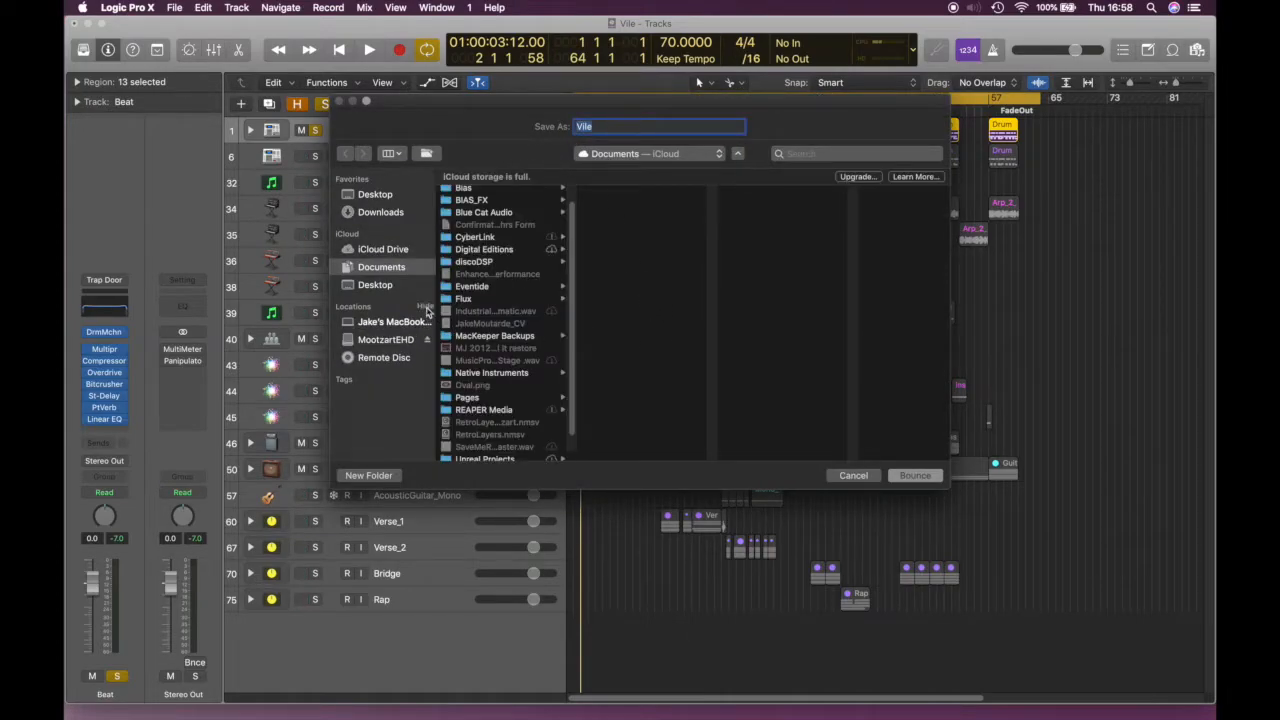
left_click(378, 286)
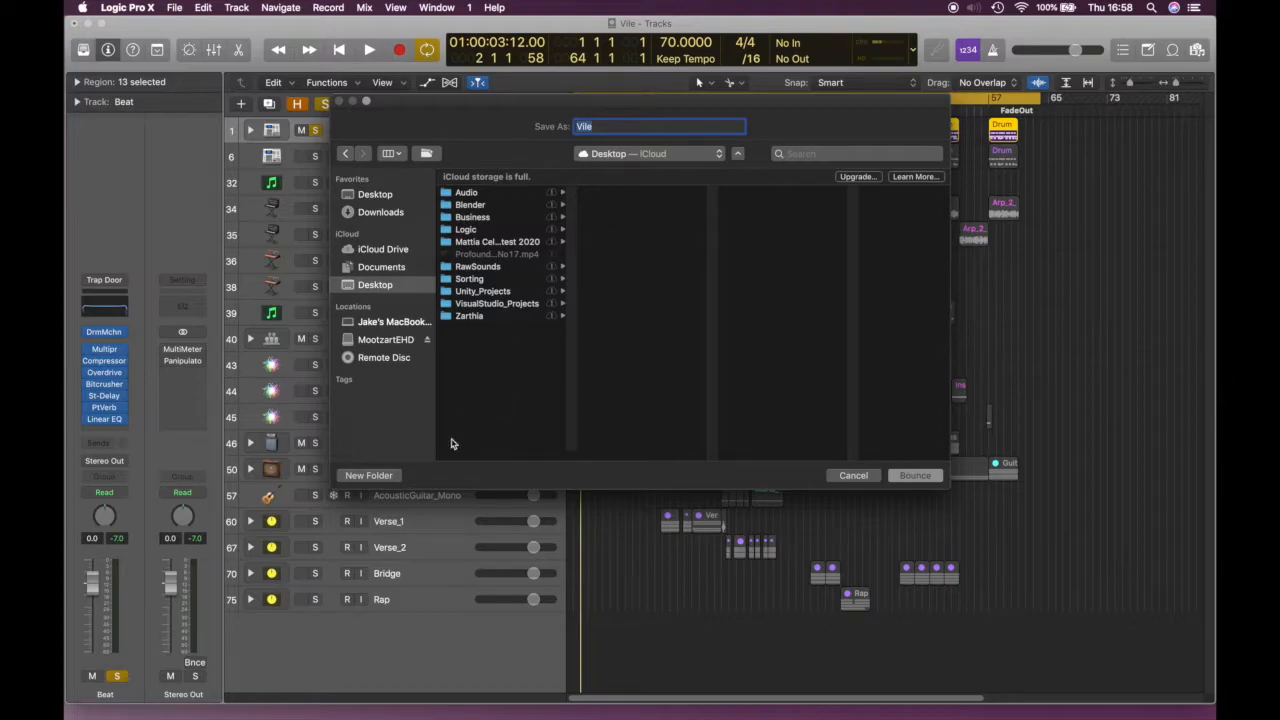
left_click(370, 476)
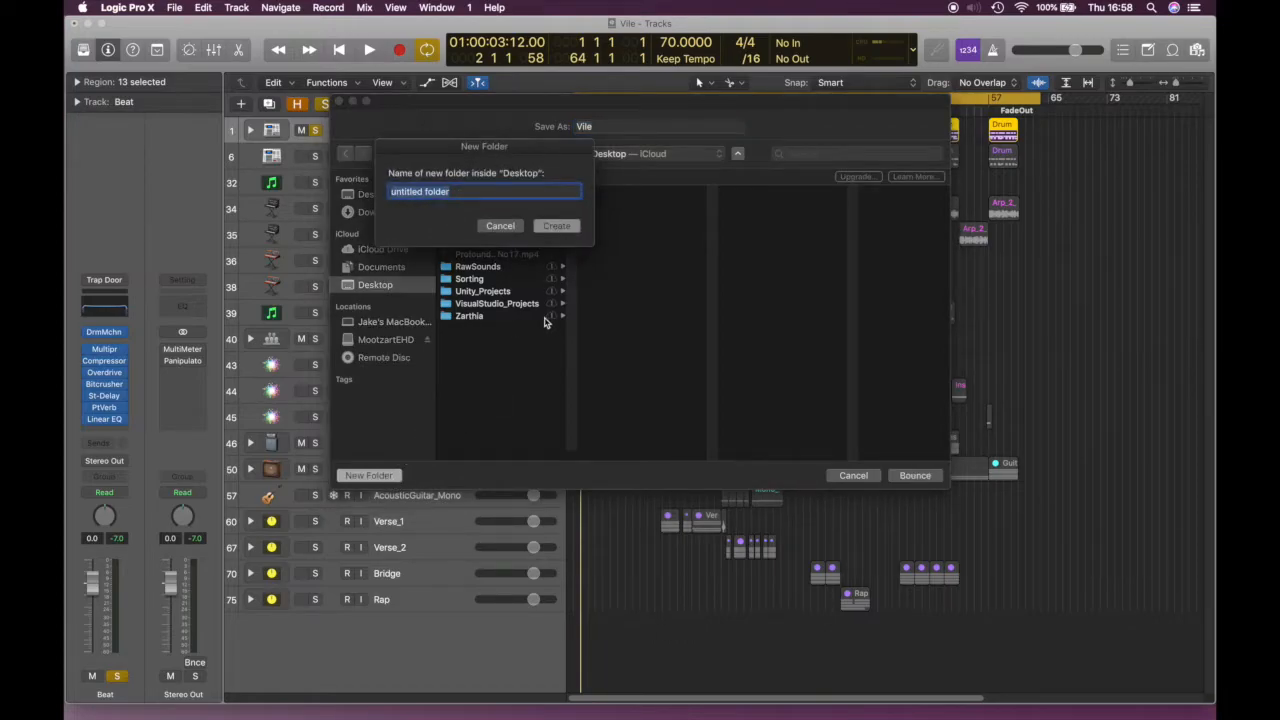
type("Vile_Stems")
key("Return")
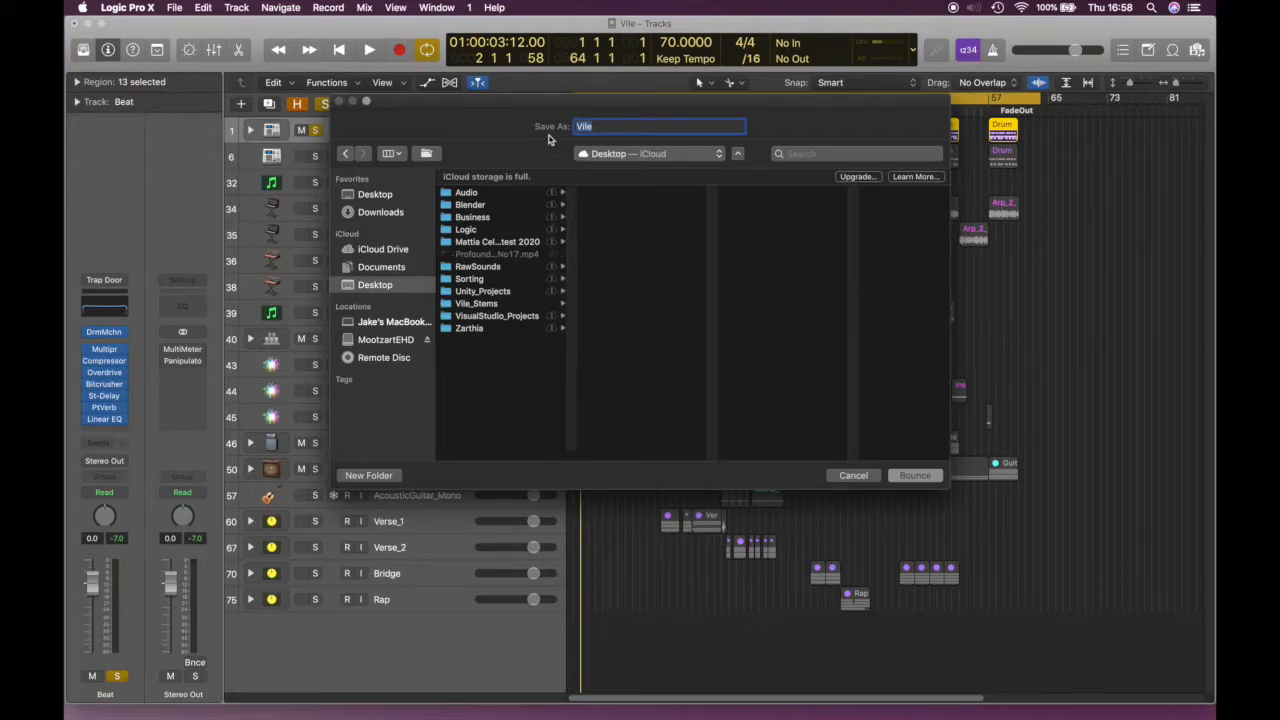
Name the file Beat_01 and bounce the Beat stem into Vile_Stems
left_click(610, 130)
left_click(587, 129)
double_click(586, 128)
type("Beat_01")
left_click(912, 476)
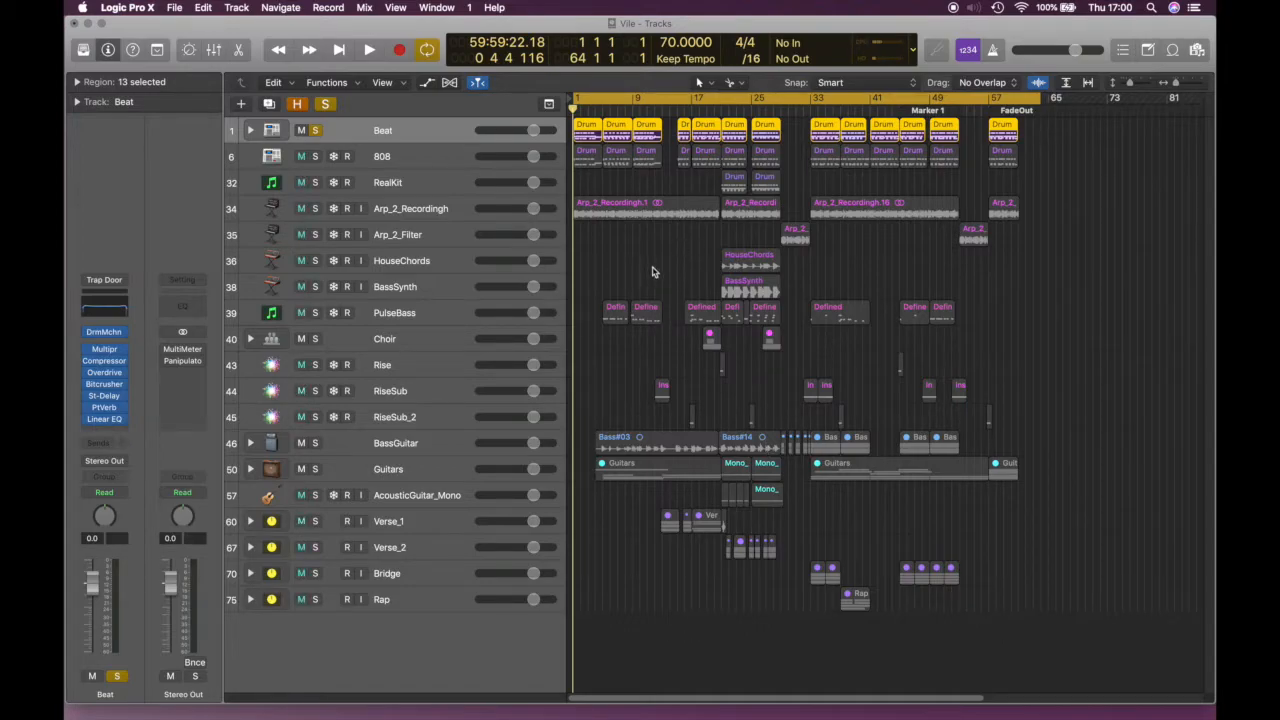
Clear the Beat track's solo, then select the 808 through HouseChords tracks in turn
left_click(315, 133)
left_click(315, 133)
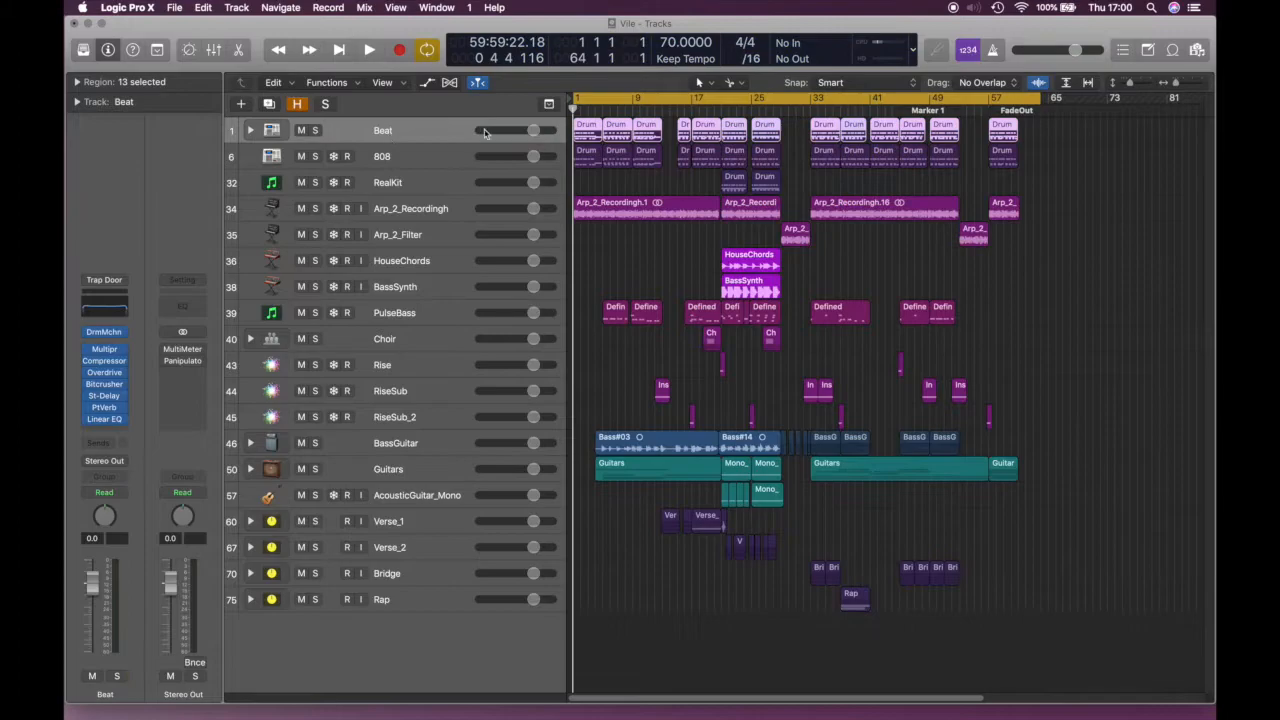
left_click(424, 156)
left_click(418, 194)
left_click(420, 210)
left_click(425, 236)
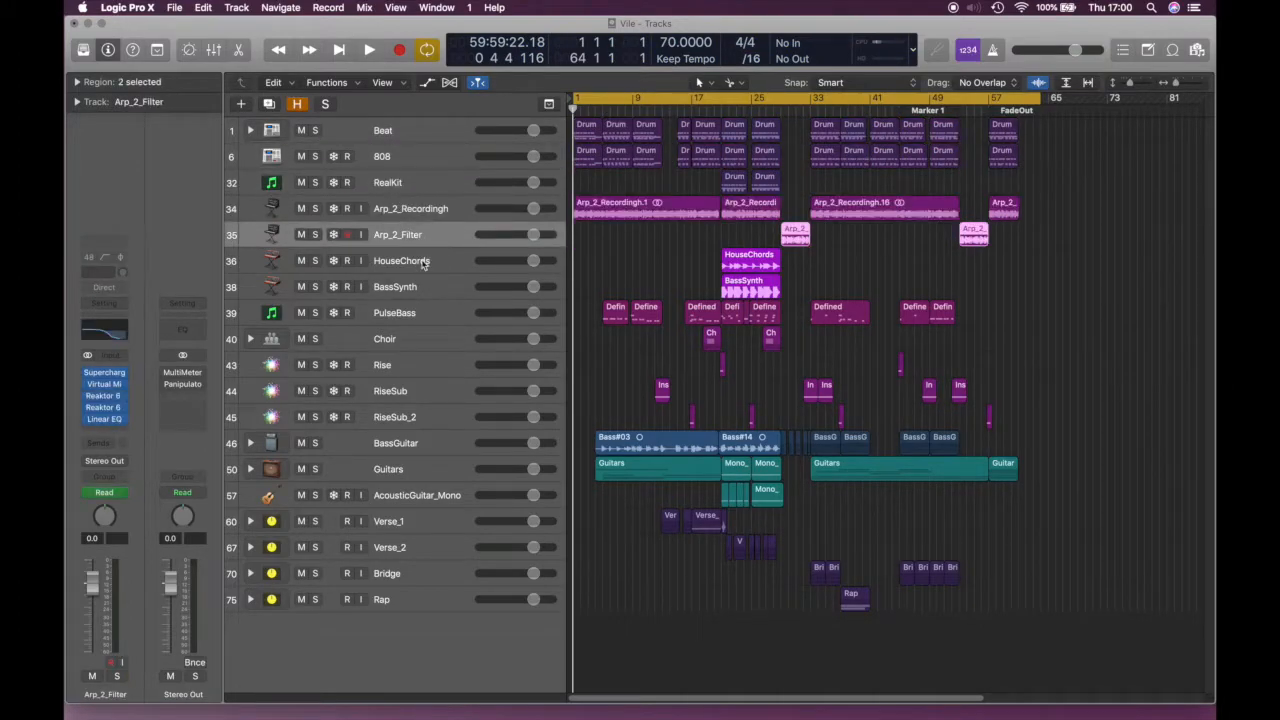
left_click(424, 263)
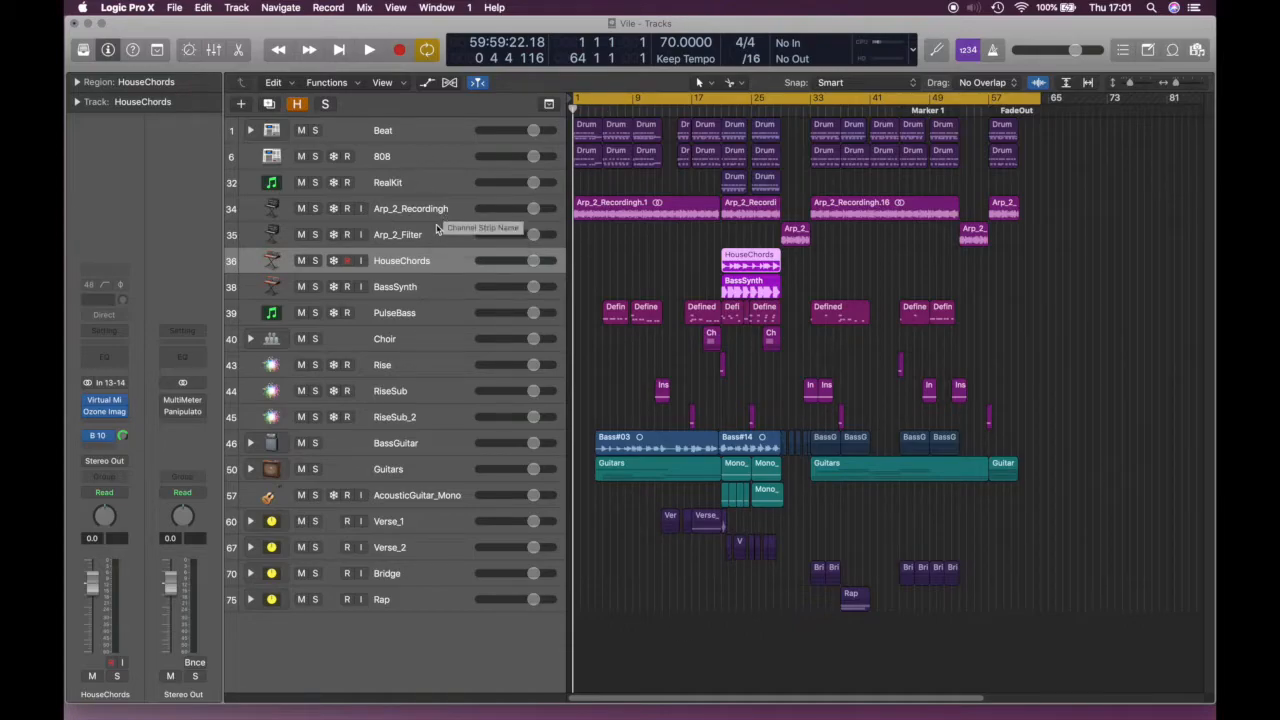
Select each remaining track in turn, from BassSynth down to Rap
left_click(414, 288)
left_click(421, 314)
left_click(421, 342)
left_click(413, 366)
left_click(410, 392)
left_click(410, 416)
left_click(416, 444)
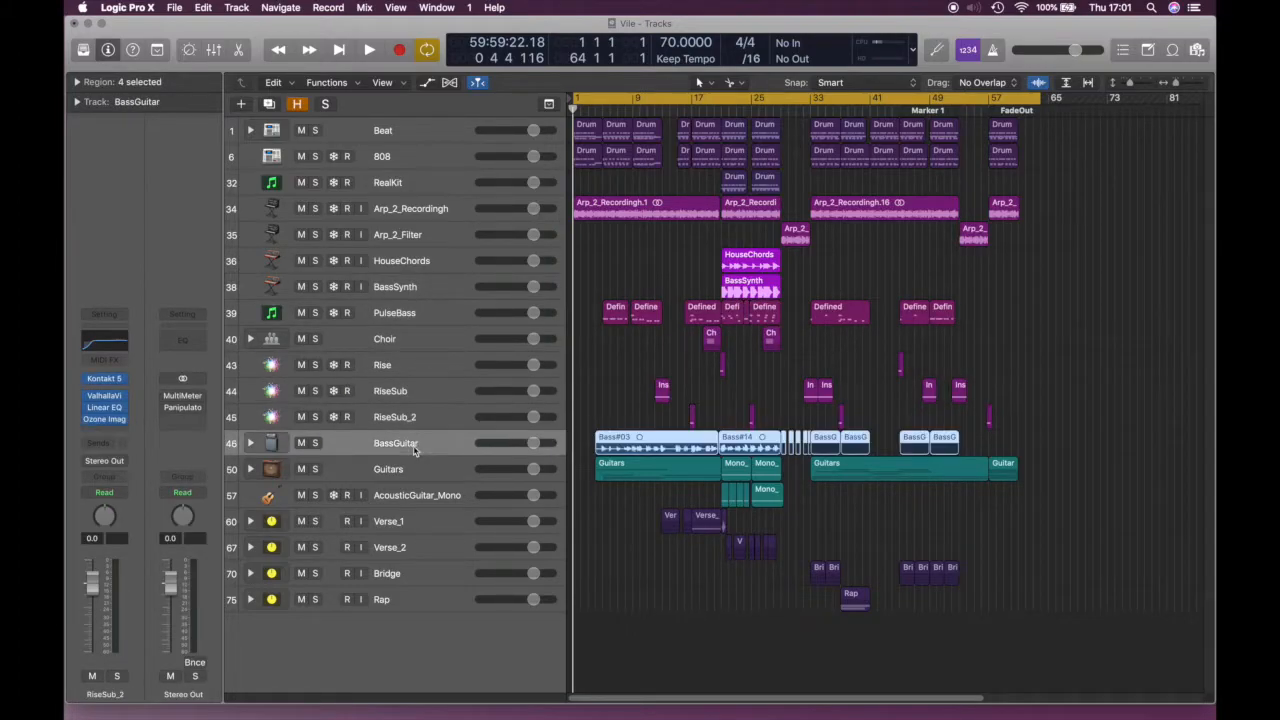
left_click(417, 472)
left_click(413, 497)
left_click(415, 522)
left_click(414, 548)
left_click(410, 575)
left_click(401, 603)
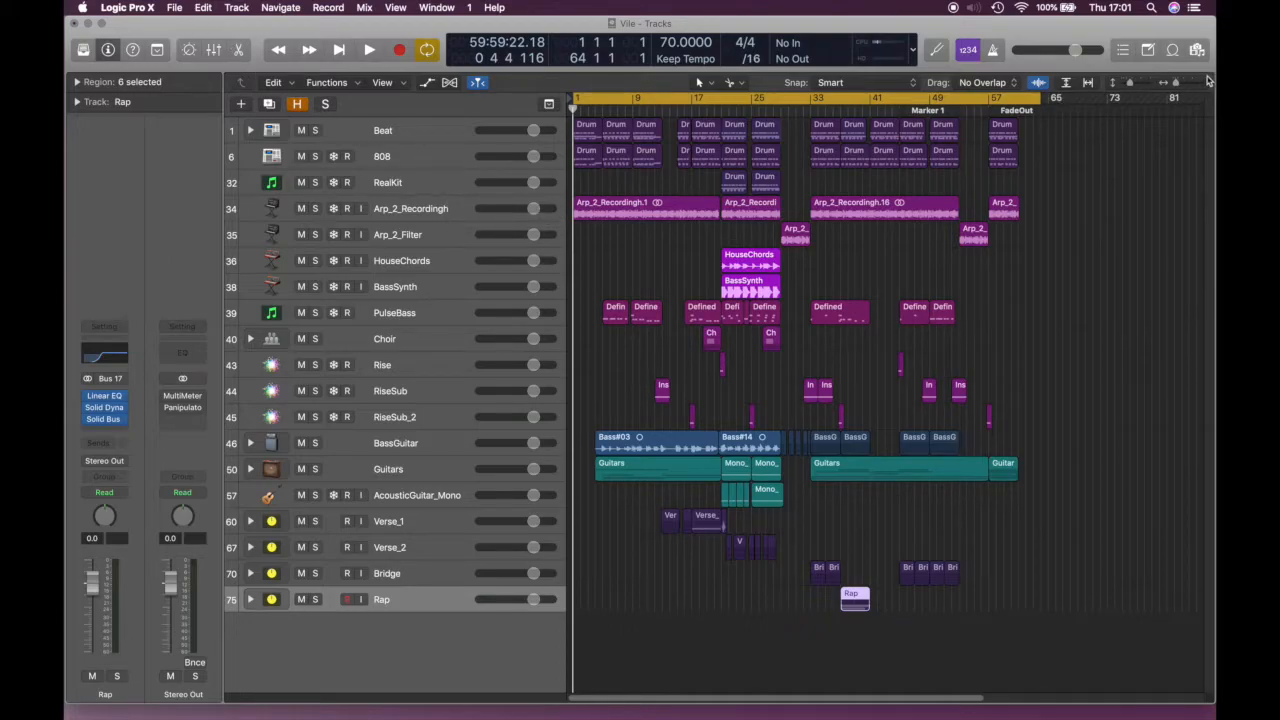
Look through the event list and project audio files in the side panel, then close it
left_click(1122, 50)
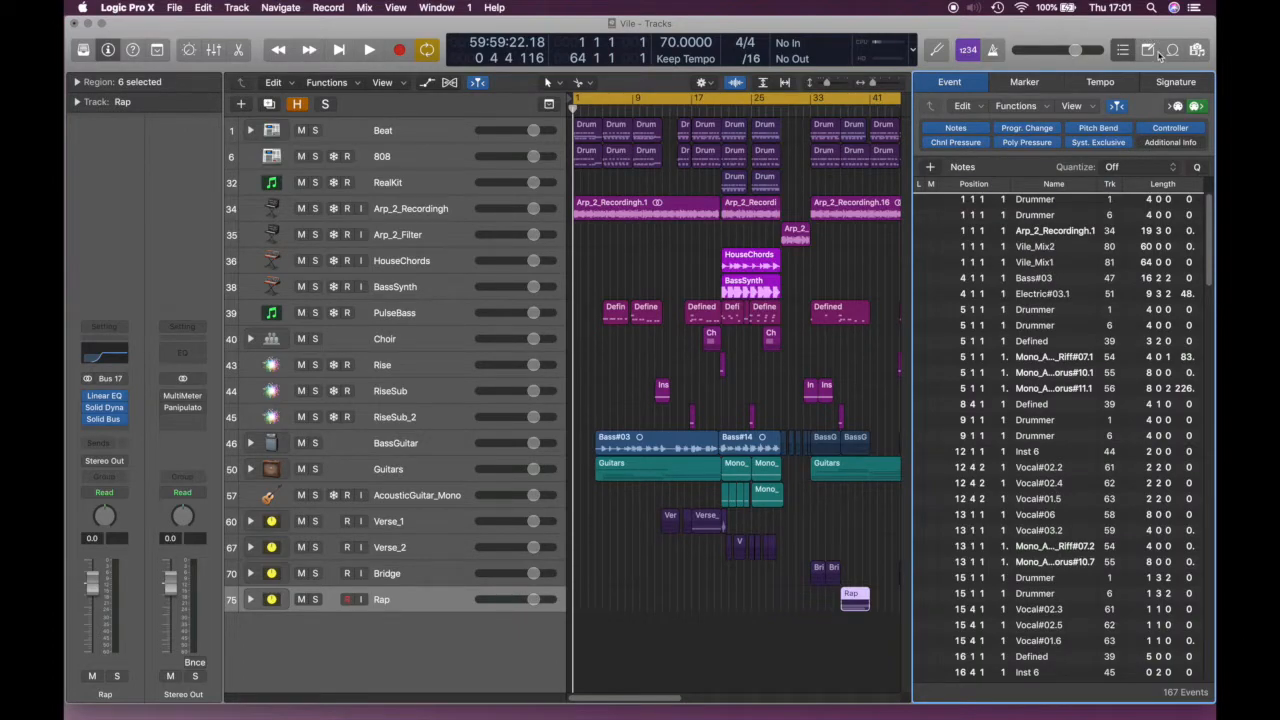
left_click(1196, 50)
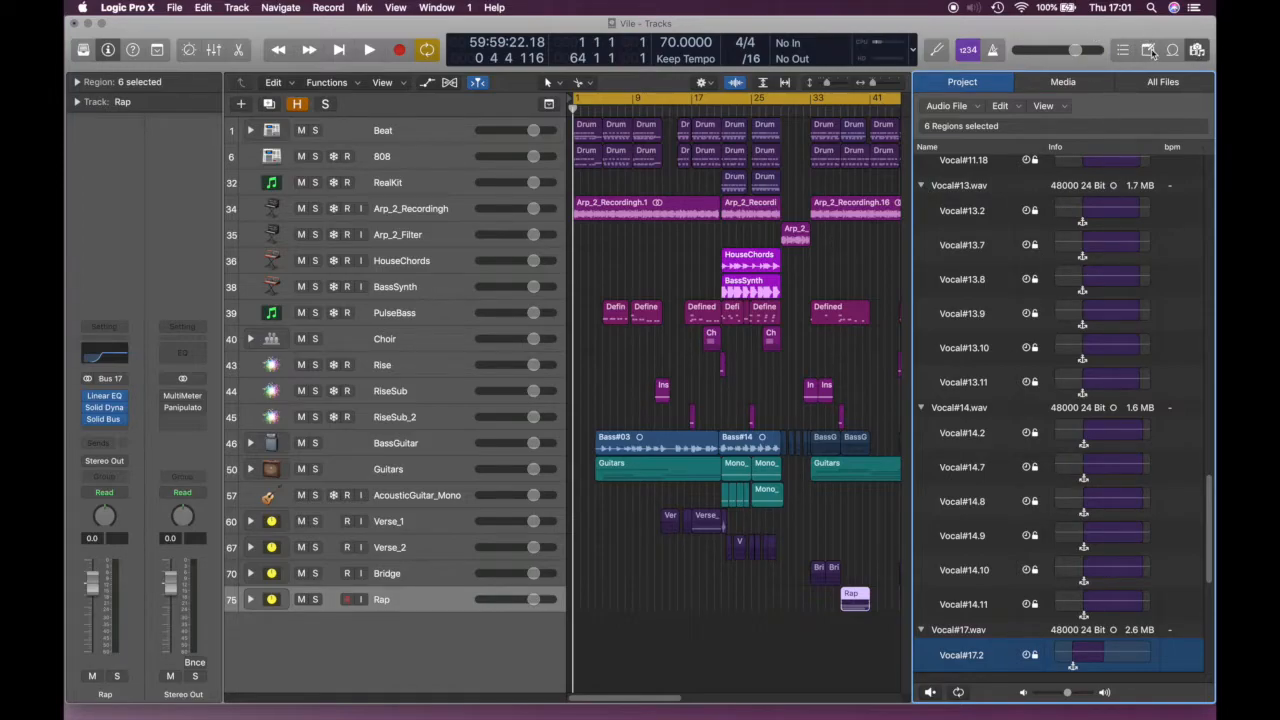
left_click(1194, 49)
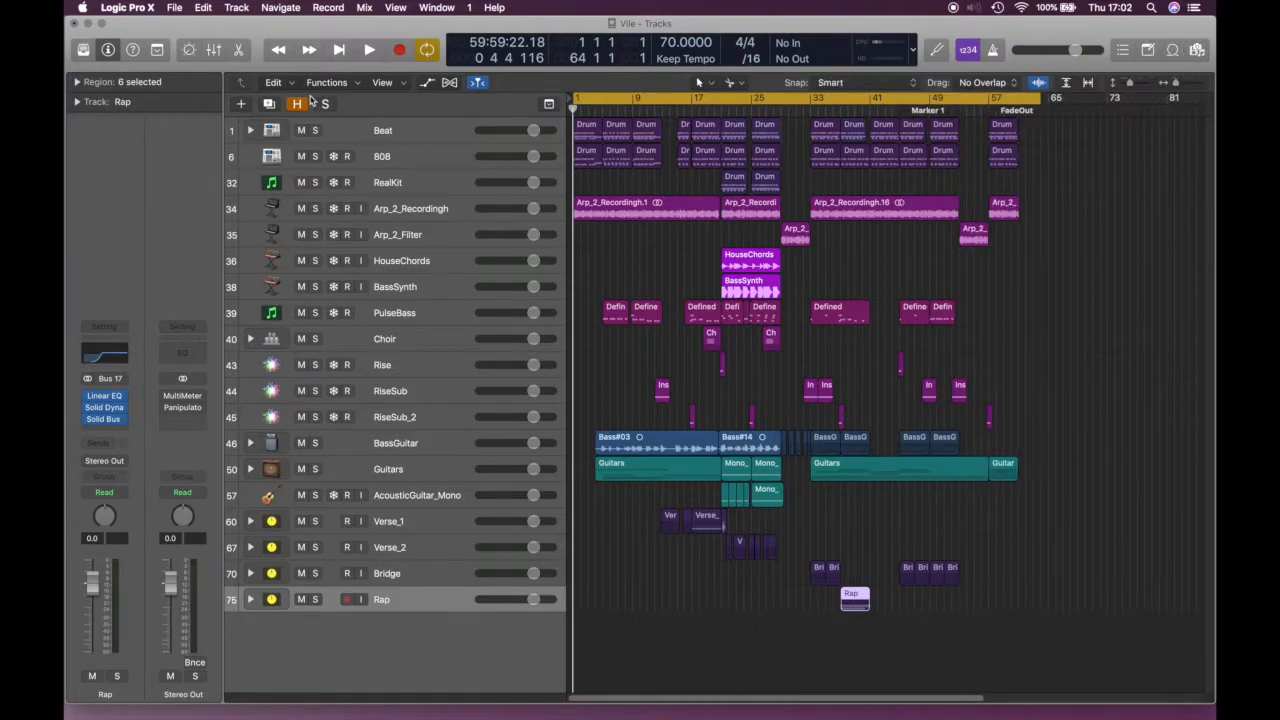
Create a new project alternative named Vile_02 and answer the unsaved-changes prompt
left_click(175, 9)
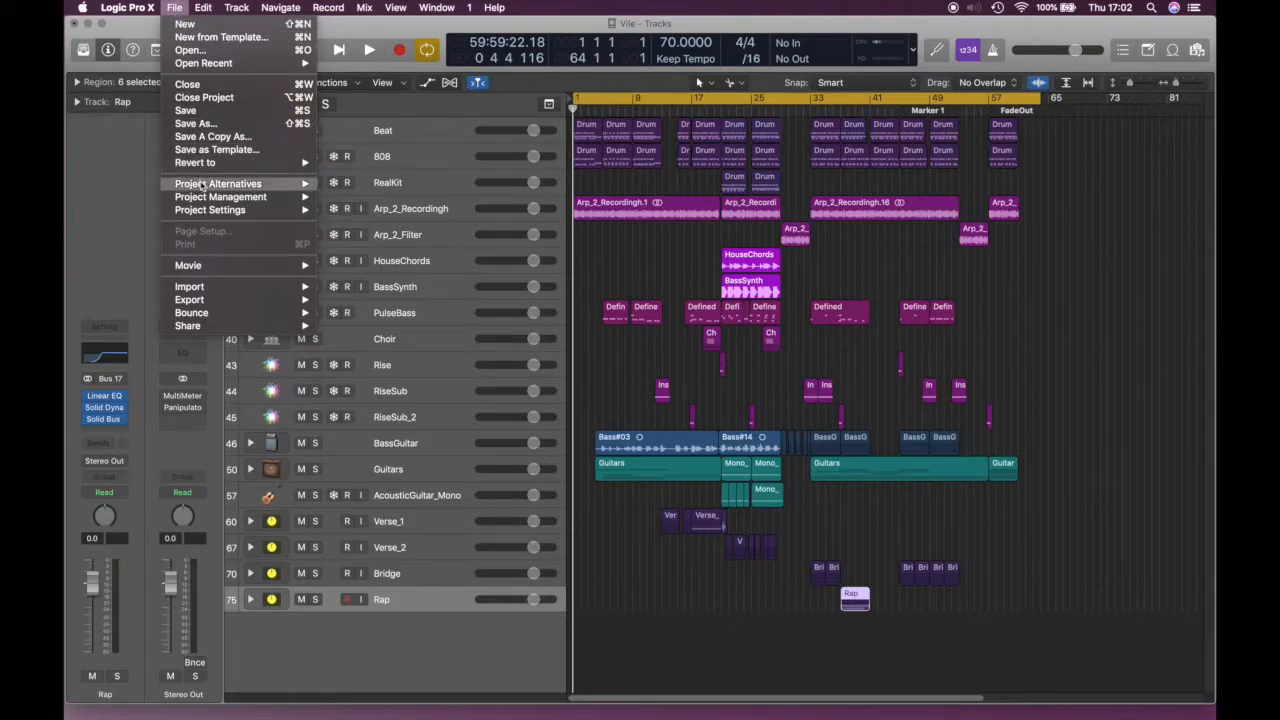
mouse_move(205, 186)
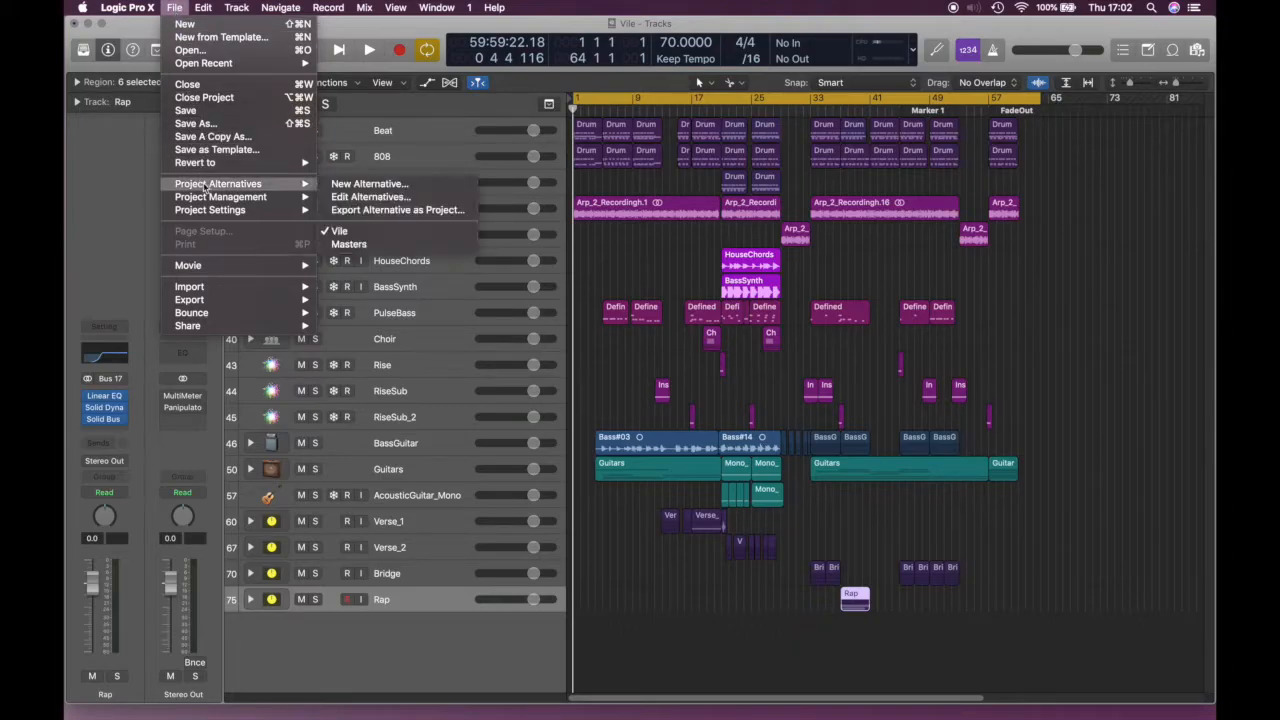
left_click(368, 186)
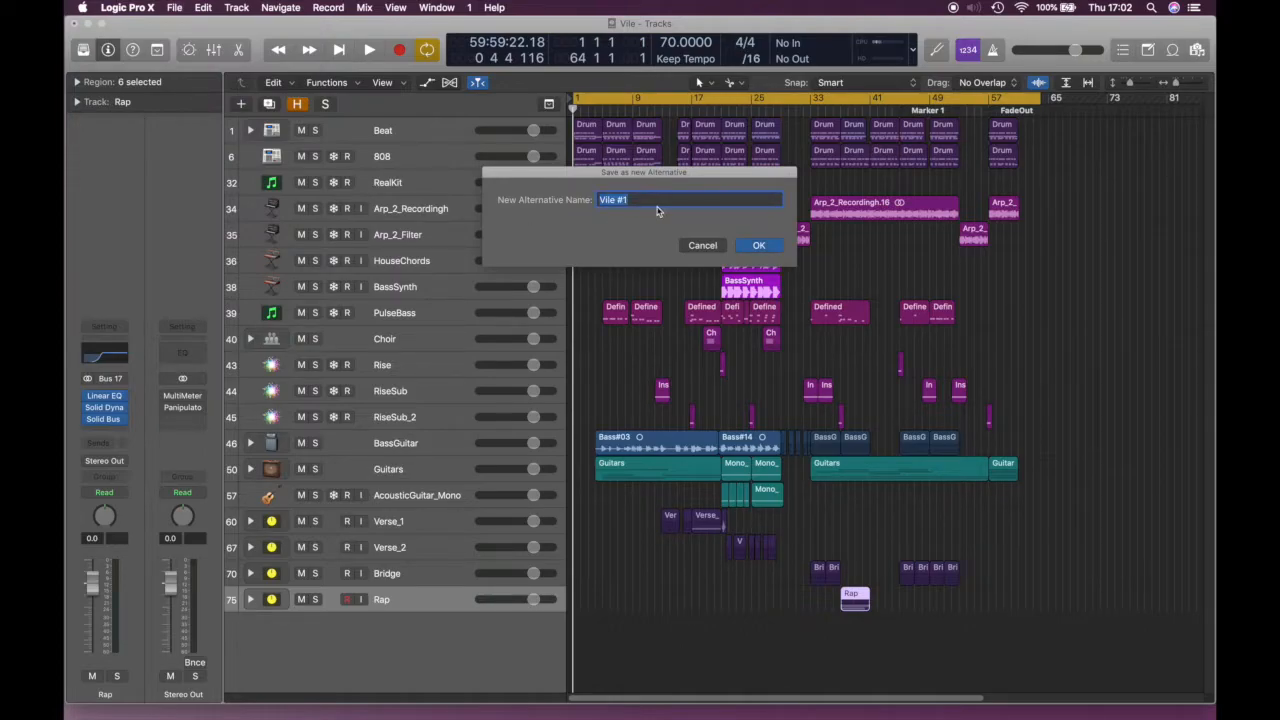
key("BackSpace")
key("Return")
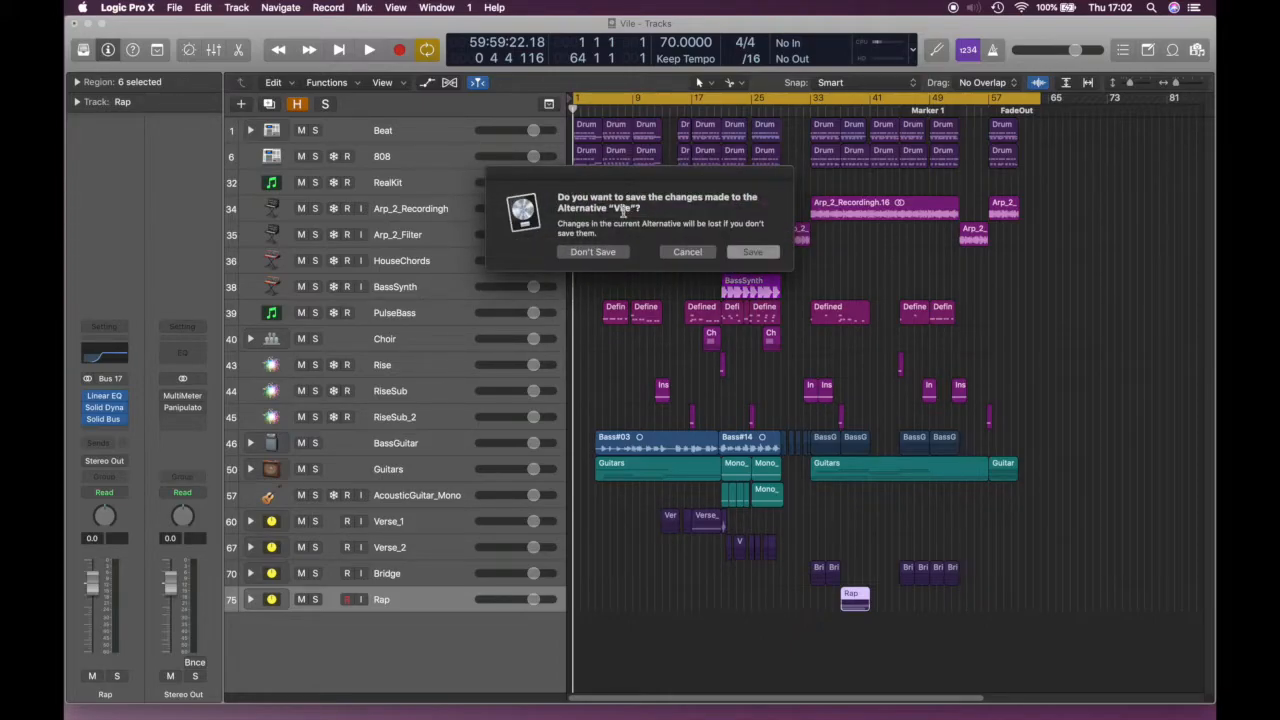
left_click(748, 254)
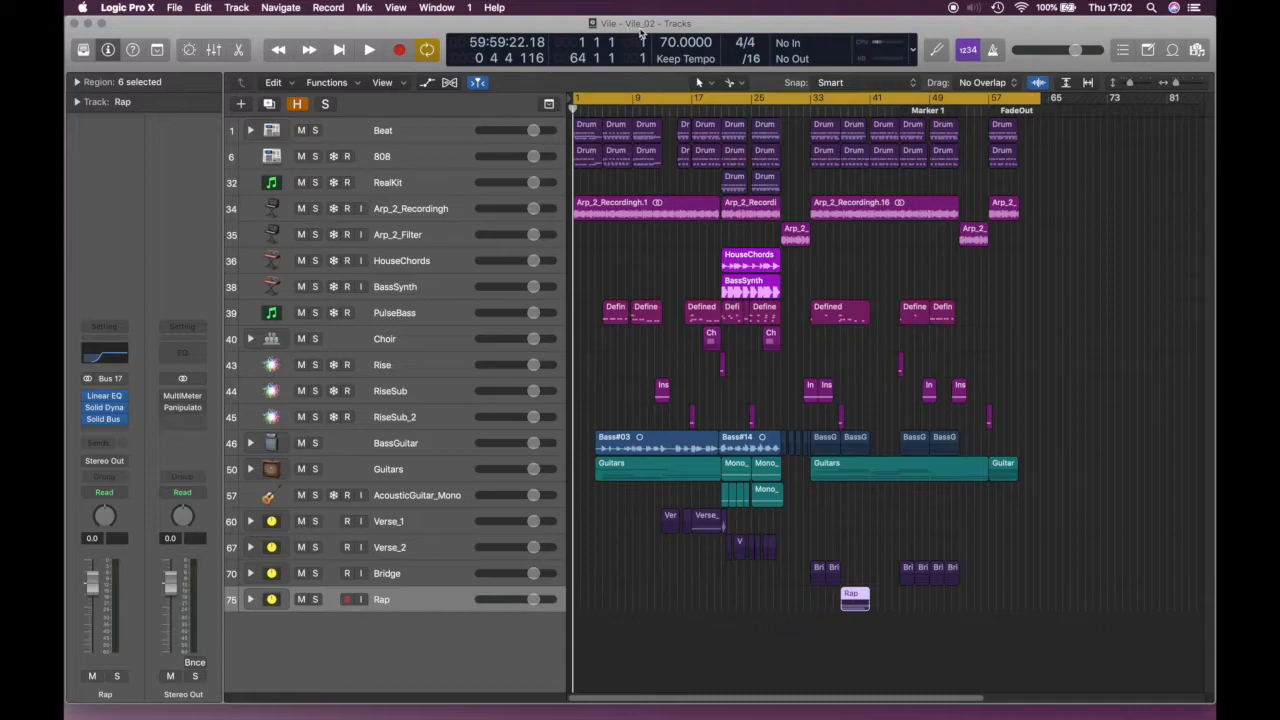
Turn HouseChords down to -23 dB, lower Choir, and pull RiseSub to -5.1 dB
left_click(435, 130)
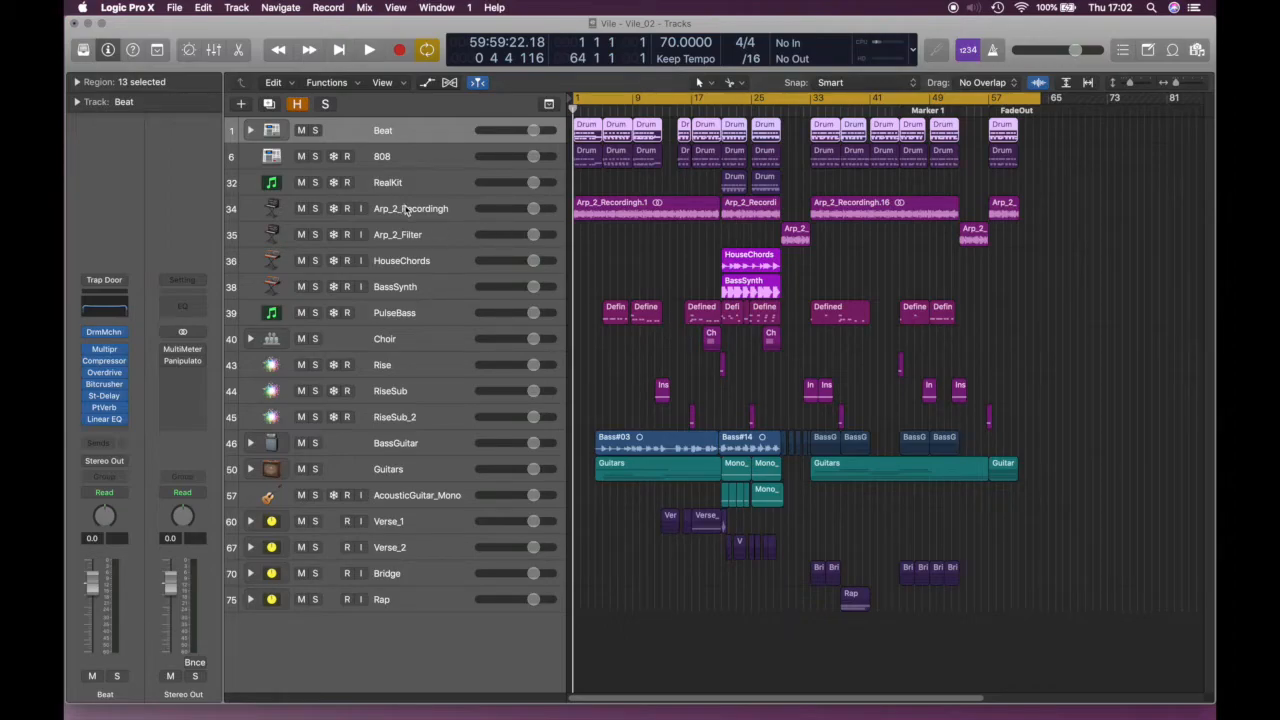
left_click(405, 262)
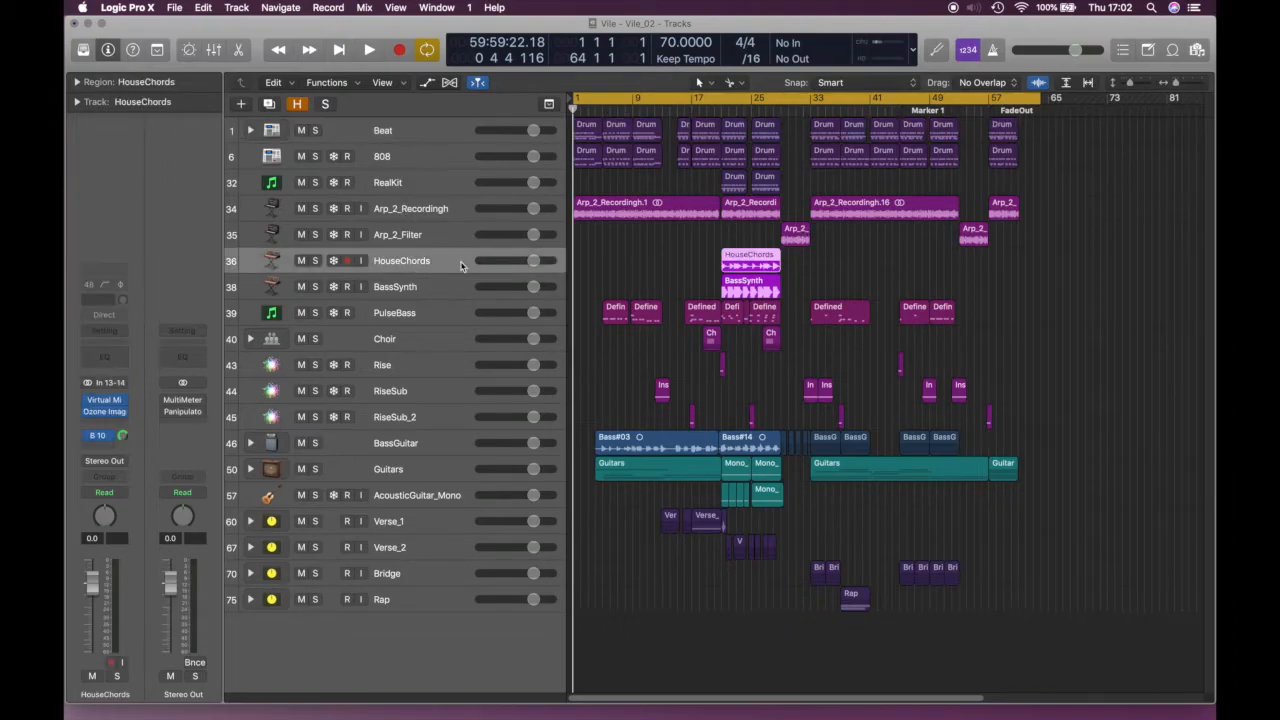
left_click_drag(533, 260, 492, 261)
left_click_drag(534, 339, 516, 339)
left_click_drag(533, 391, 492, 407)
left_click(316, 391)
left_click(315, 391)
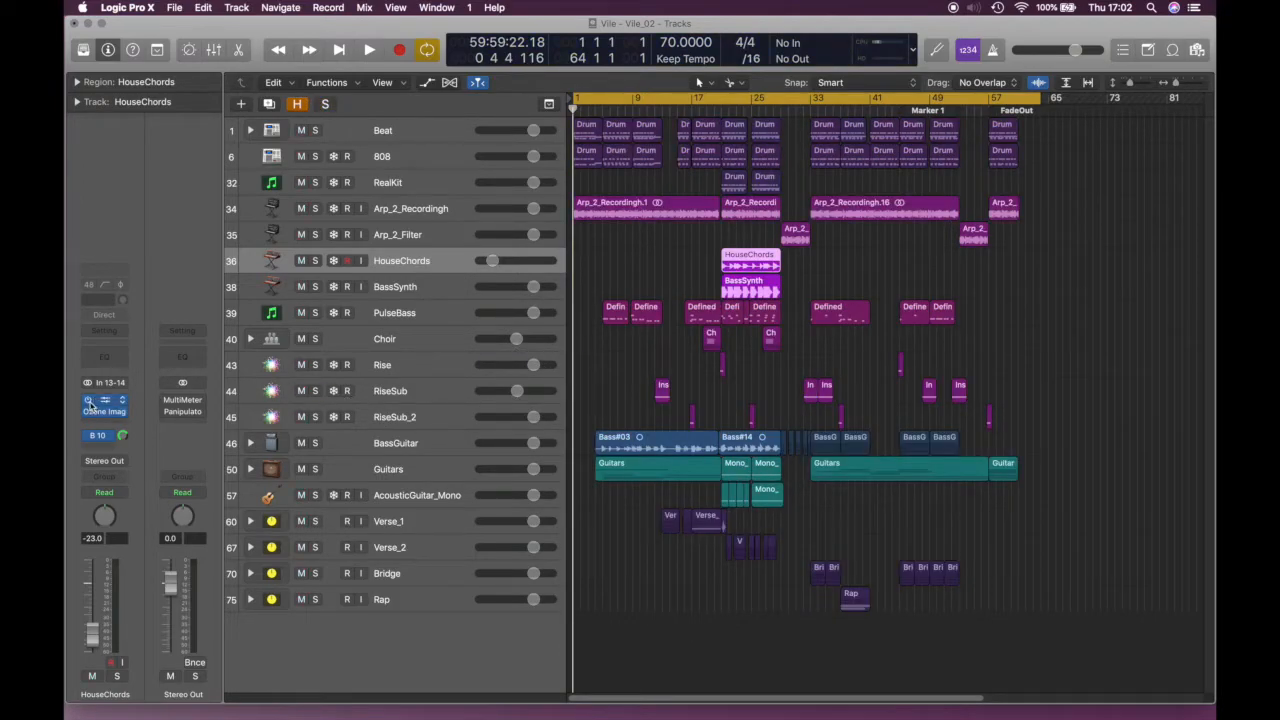
Remove HouseChords' Virtual Mix Rack insert and close the Vile project window
left_click(121, 400)
left_click(143, 430)
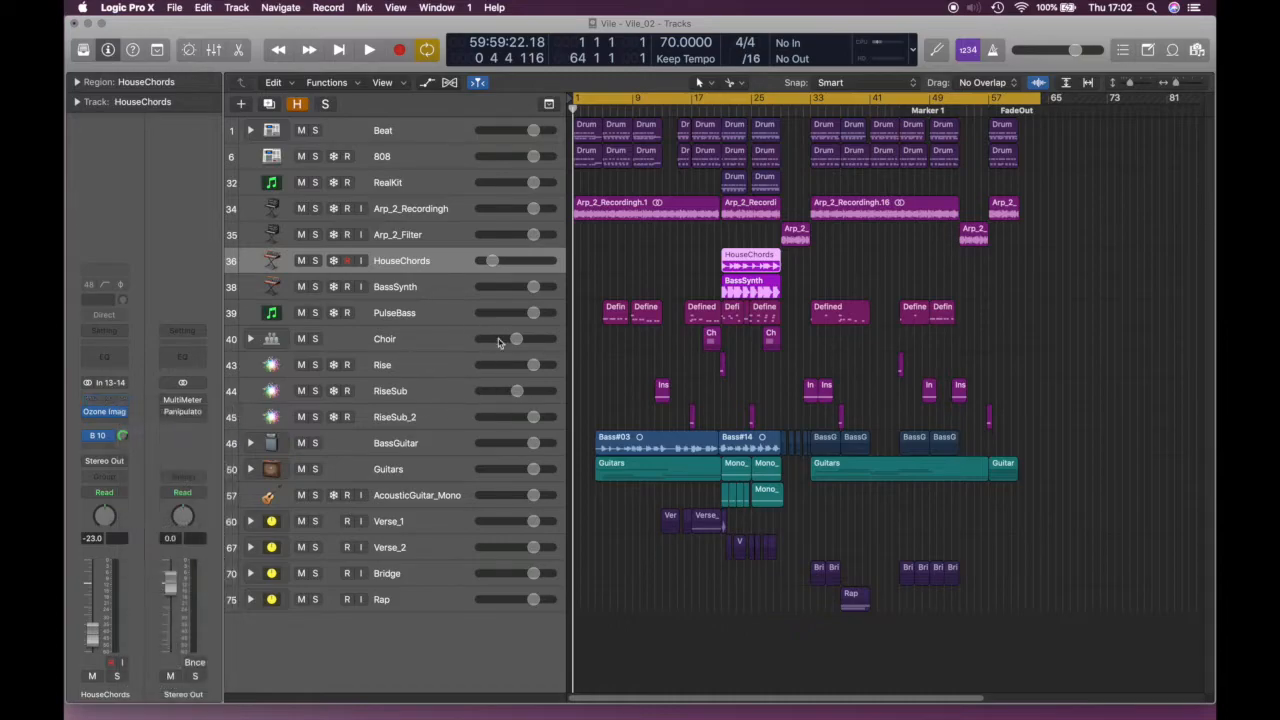
left_click(173, 8)
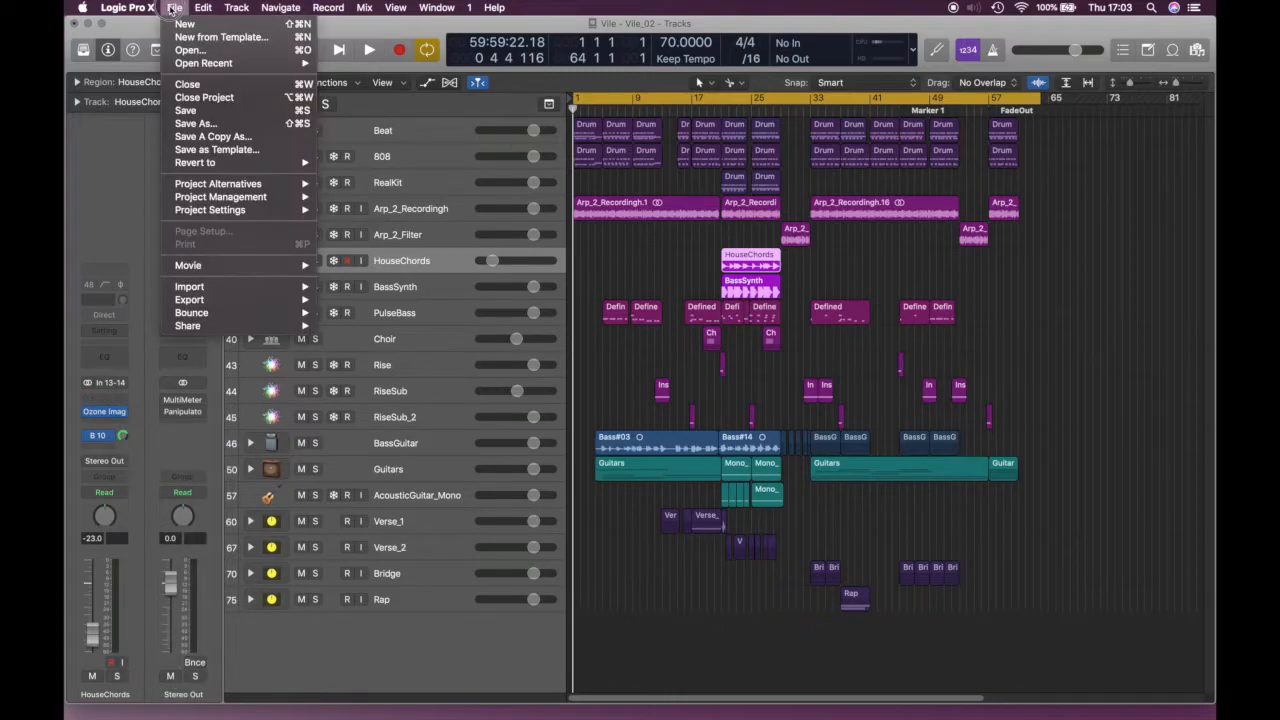
mouse_move(197, 186)
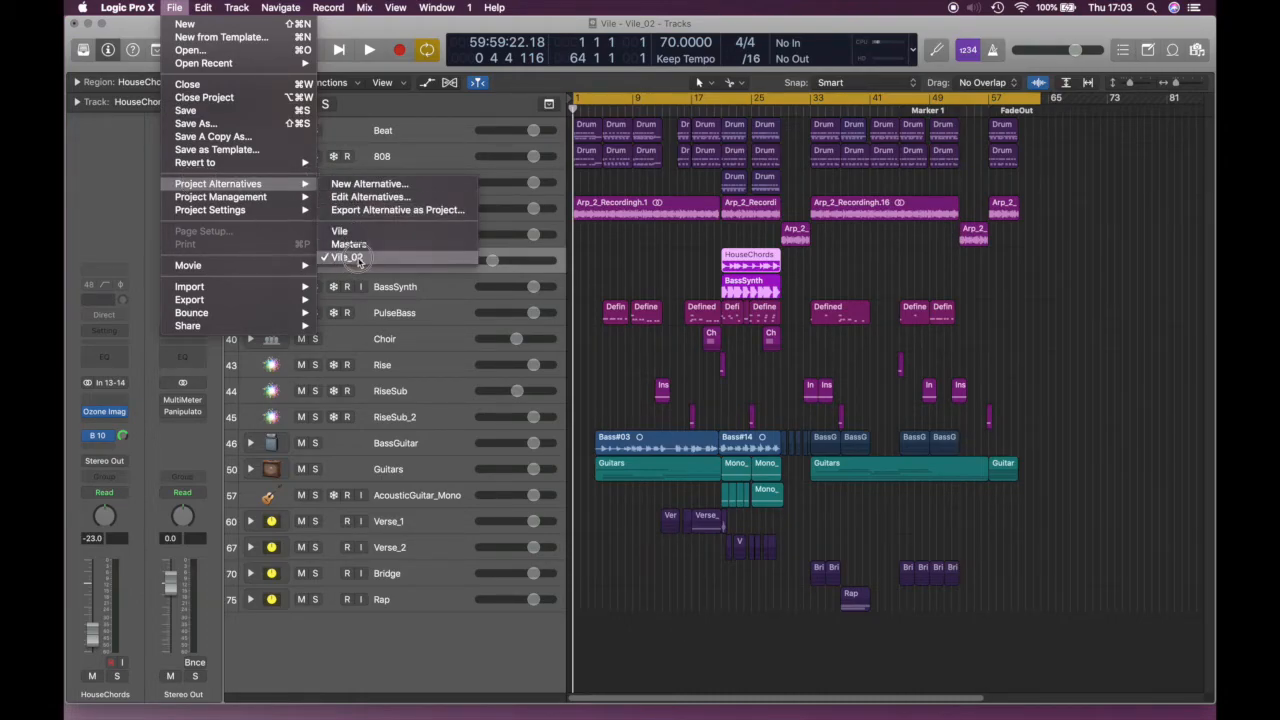
left_click(121, 179)
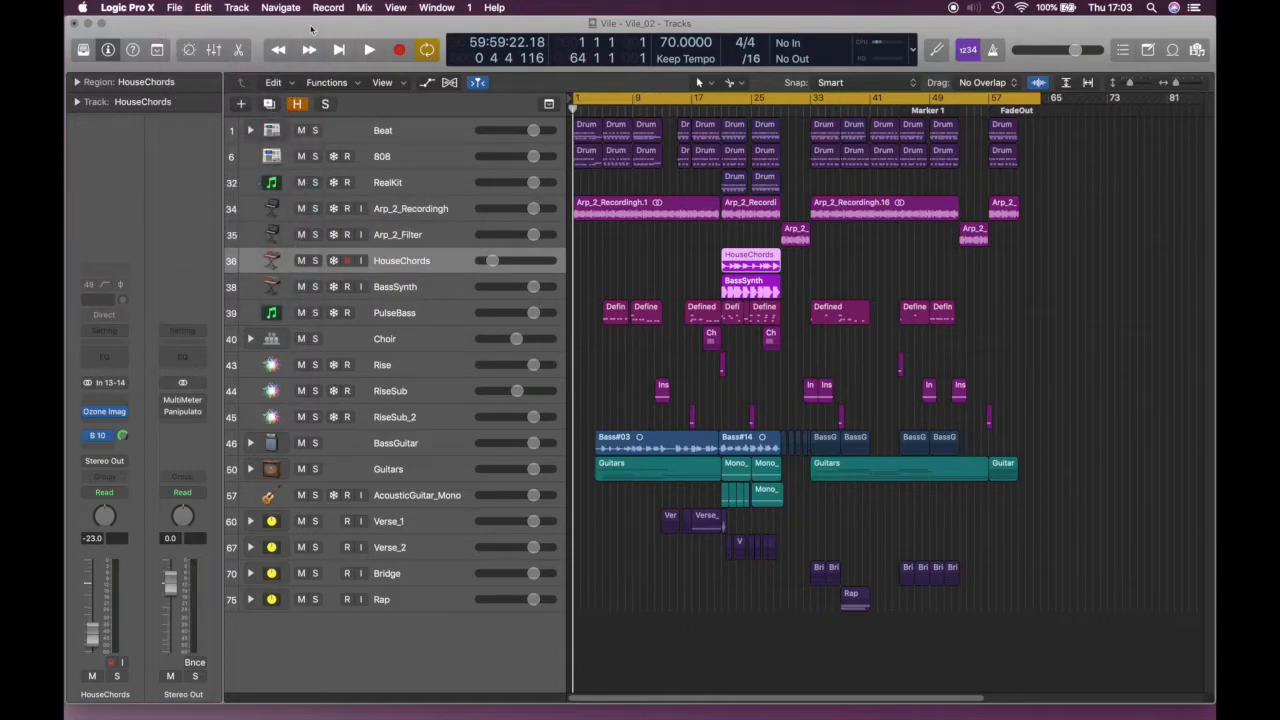
left_click(75, 24)
Close Vile without saving, show all stems in VileStems, and restore the Vile_Mix_02 window
left_click(605, 255)
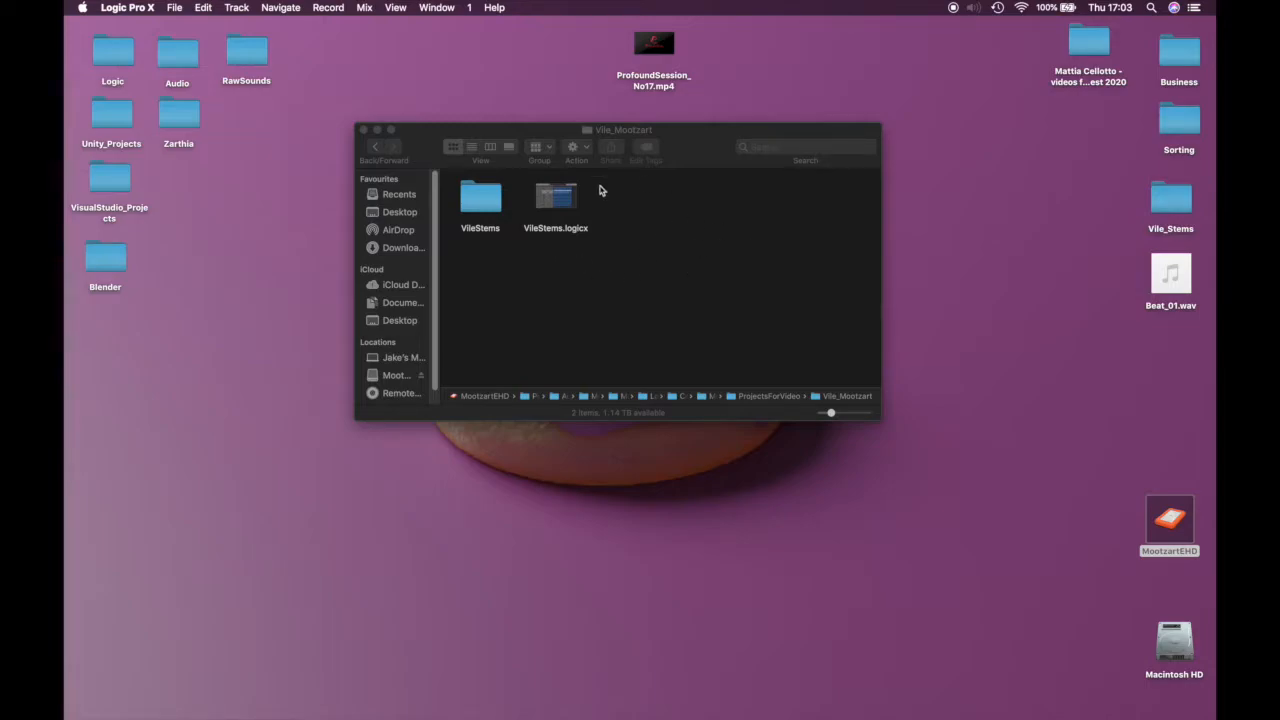
double_click(488, 198)
left_click_drag(879, 418, 845, 590)
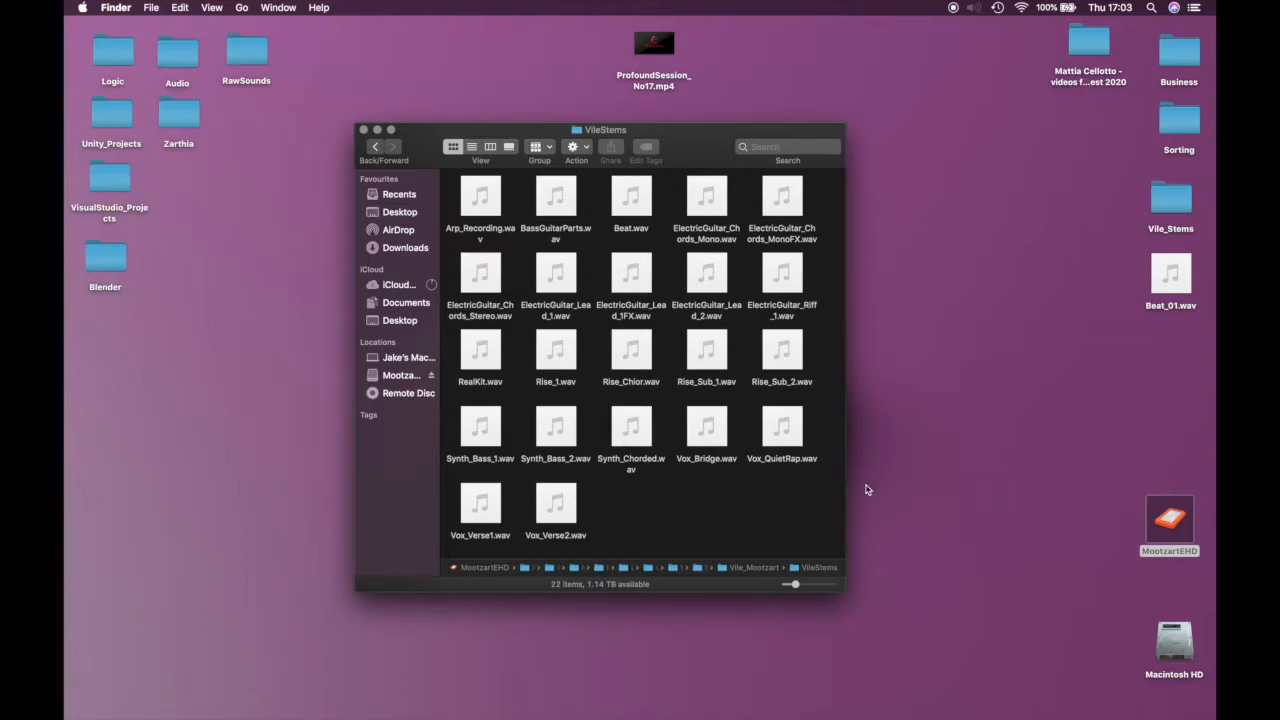
mouse_move(884, 715)
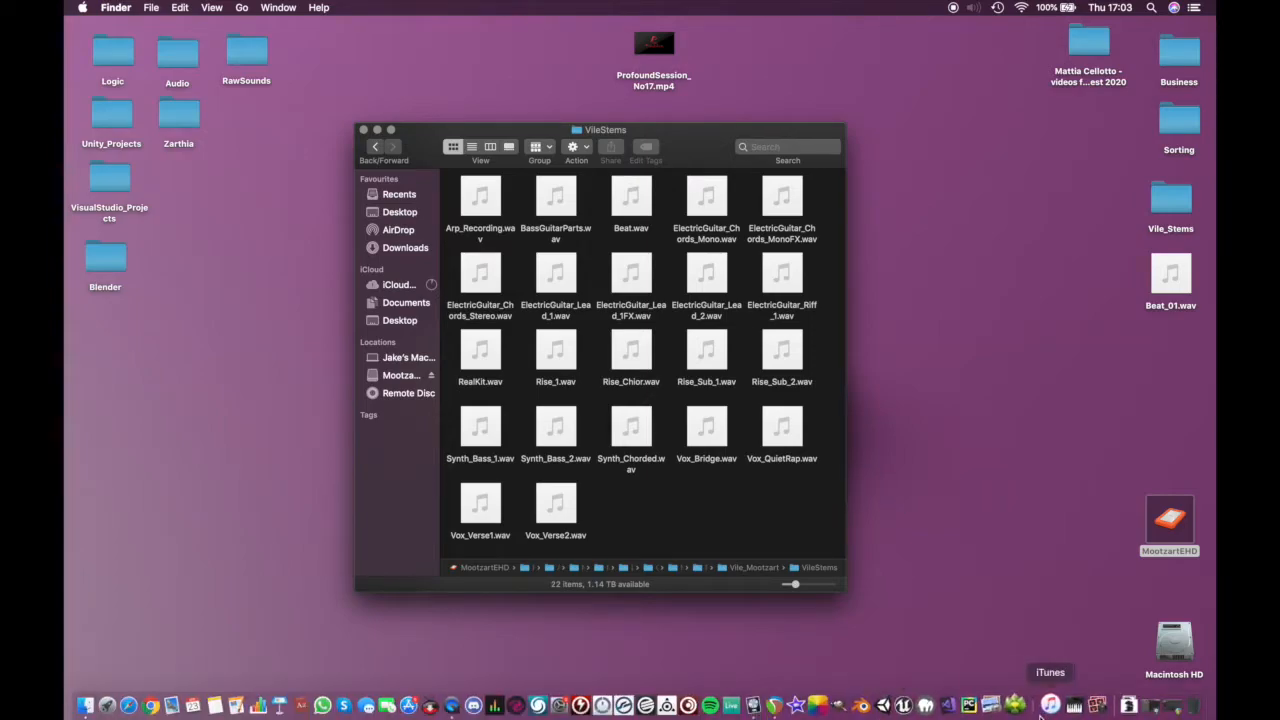
left_click(1143, 711)
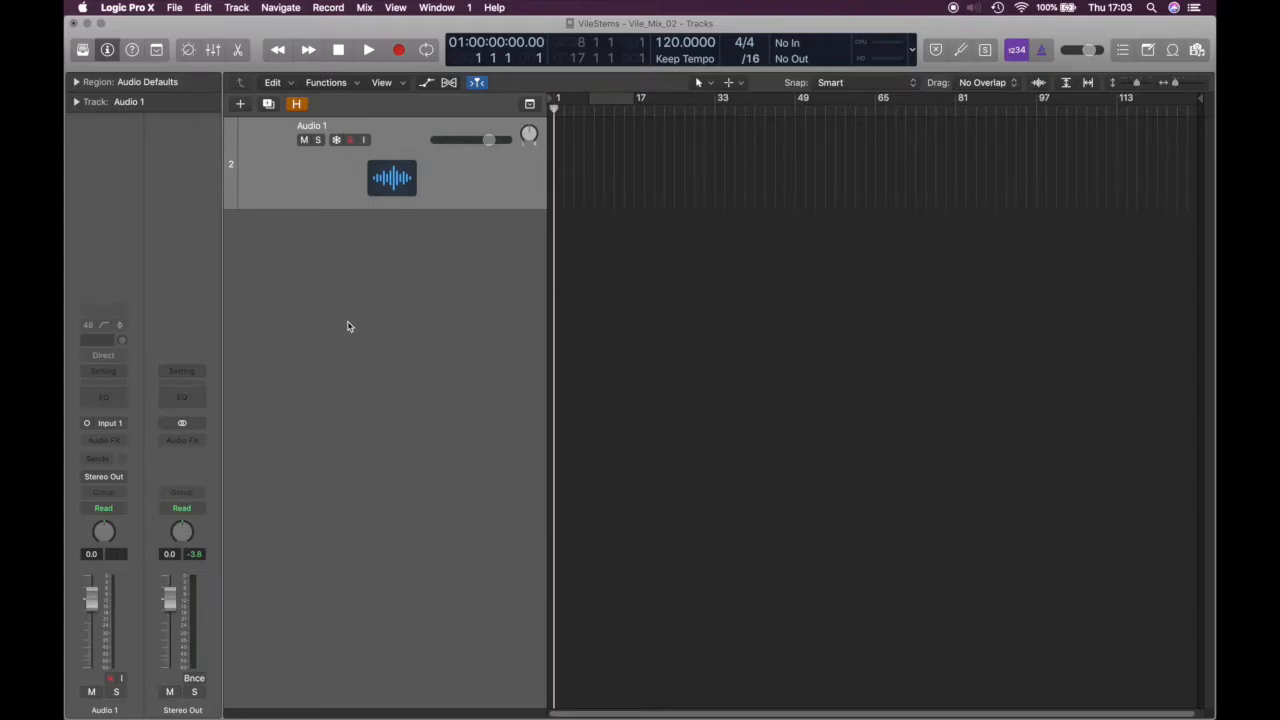
Drag all 22 VileStems wav files into the Tracks area, each on a new track
left_click(323, 703)
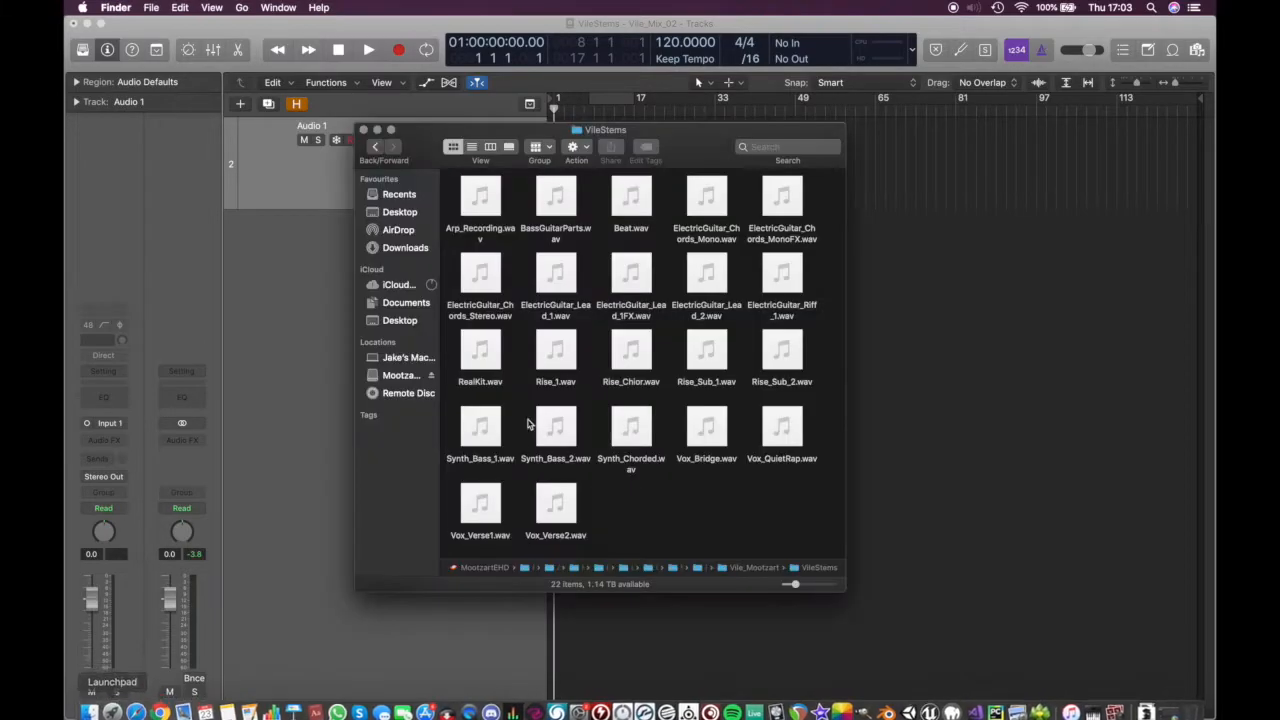
left_click_drag(695, 136, 982, 222)
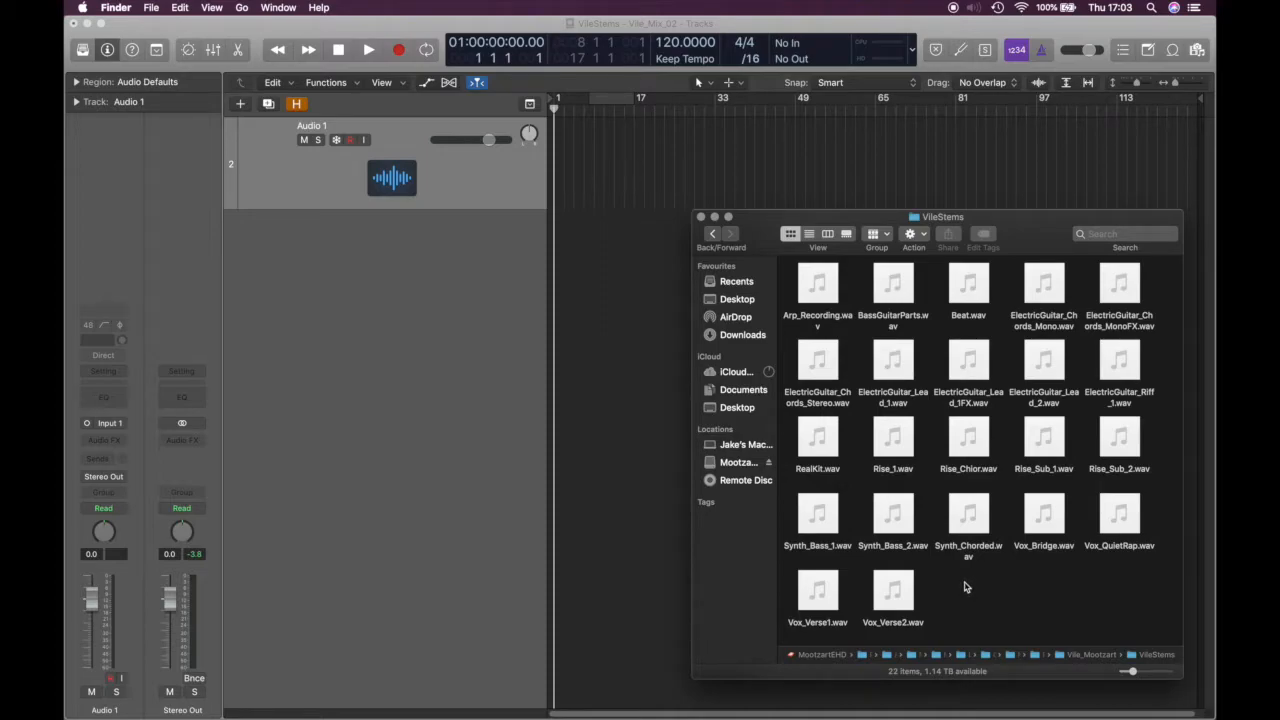
key("super+a")
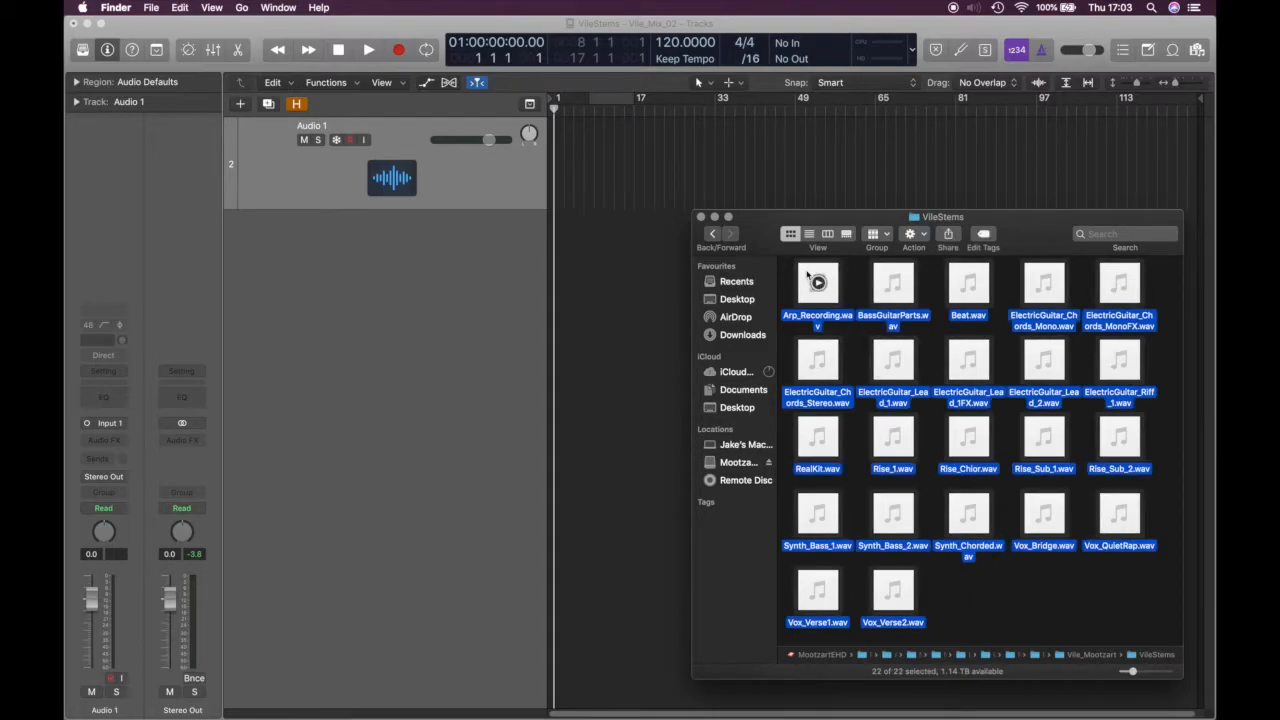
left_click_drag(808, 276, 549, 163)
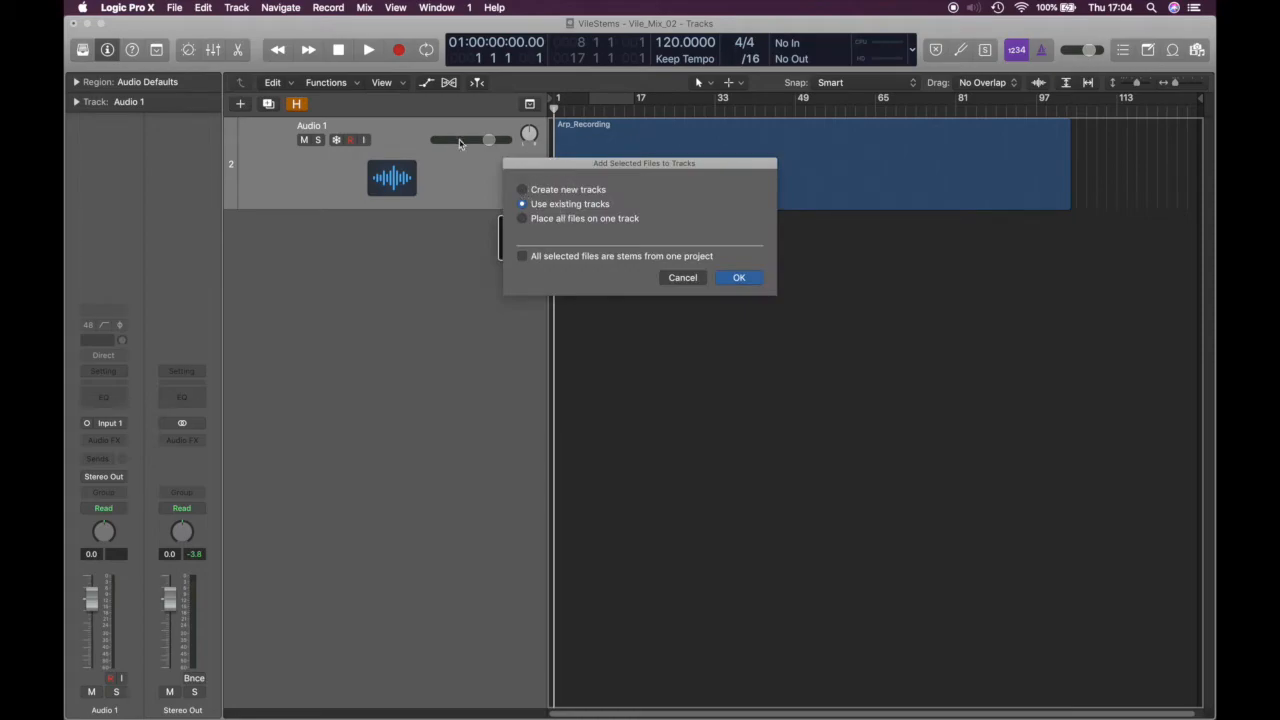
left_click(522, 189)
left_click(746, 282)
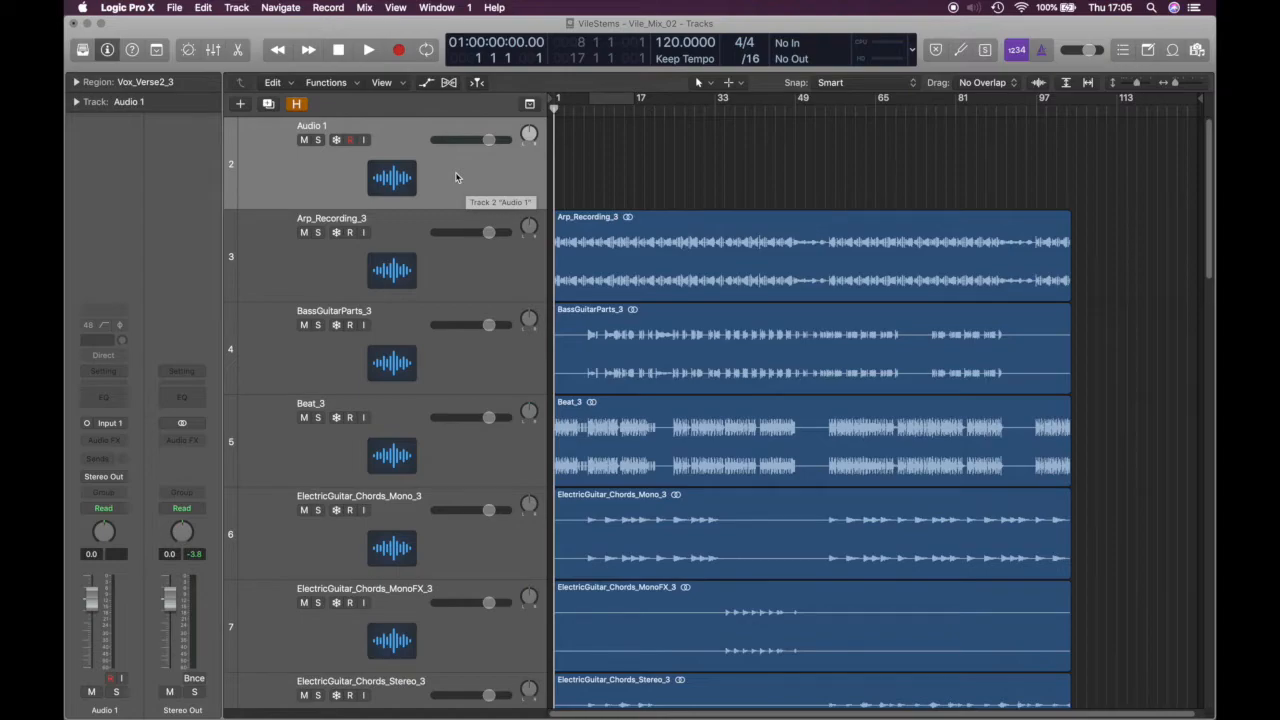
Delete the empty Audio 1 track and auto-zoom to fit all 22 tracks and the whole song
left_click(452, 174)
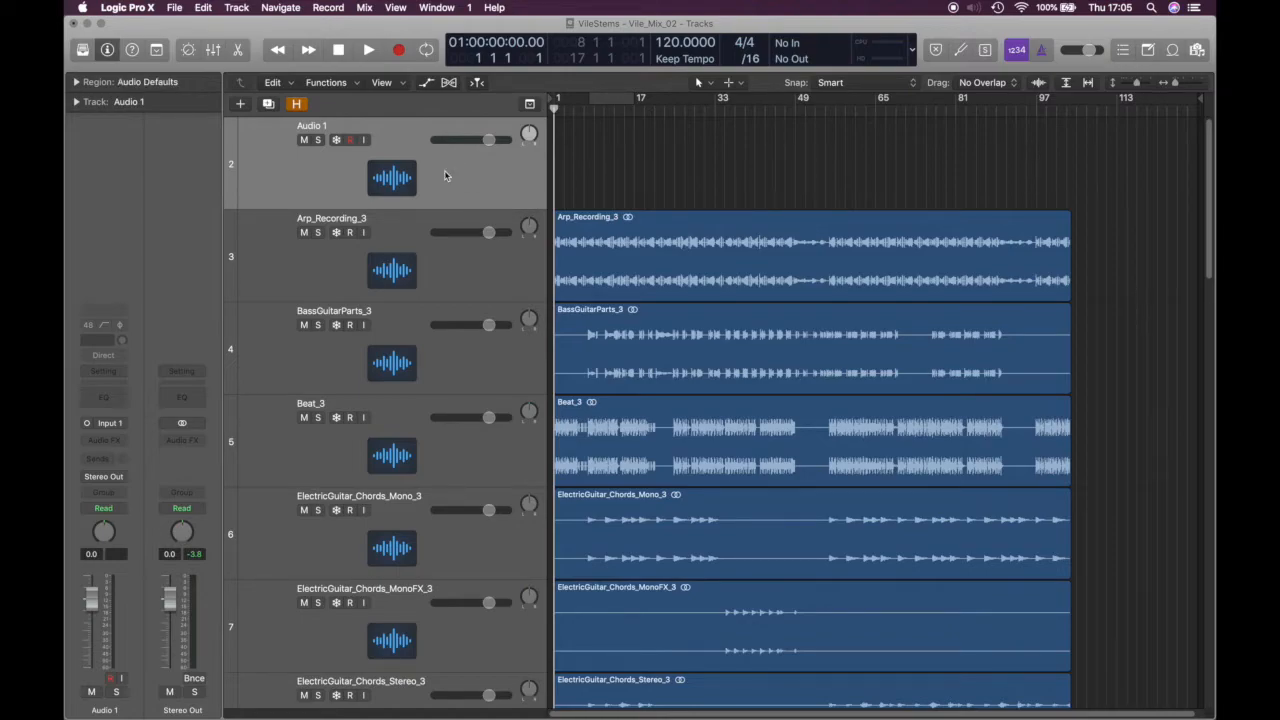
key("super+BackSpace")
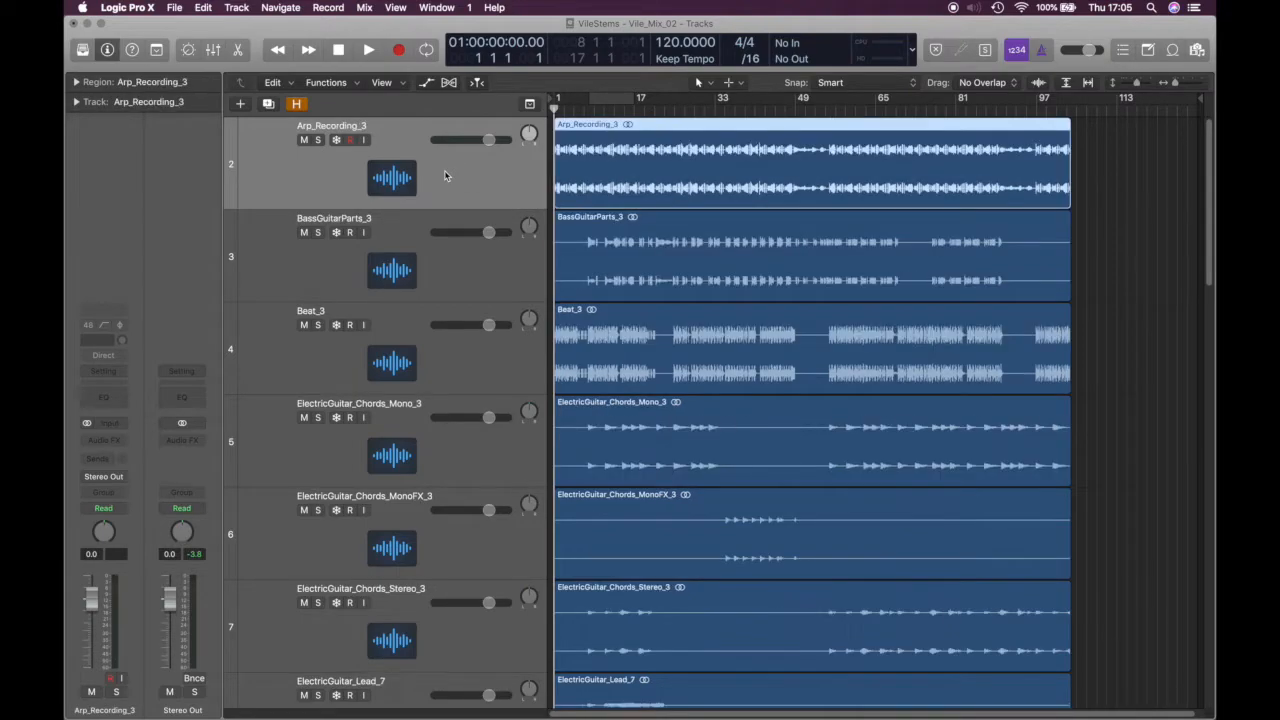
left_click(1066, 86)
left_click(1088, 84)
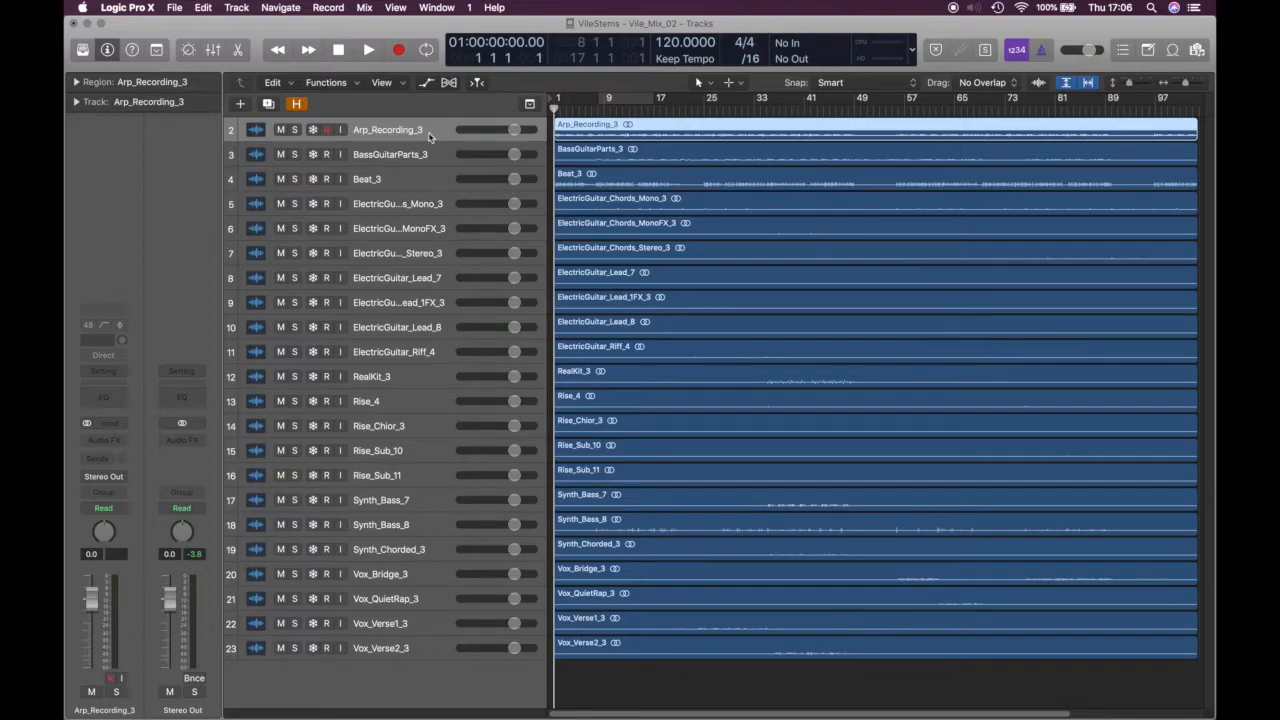
Loop and play bars 9 to 17, zooming in on bars 16–20 and back out
left_click(630, 95)
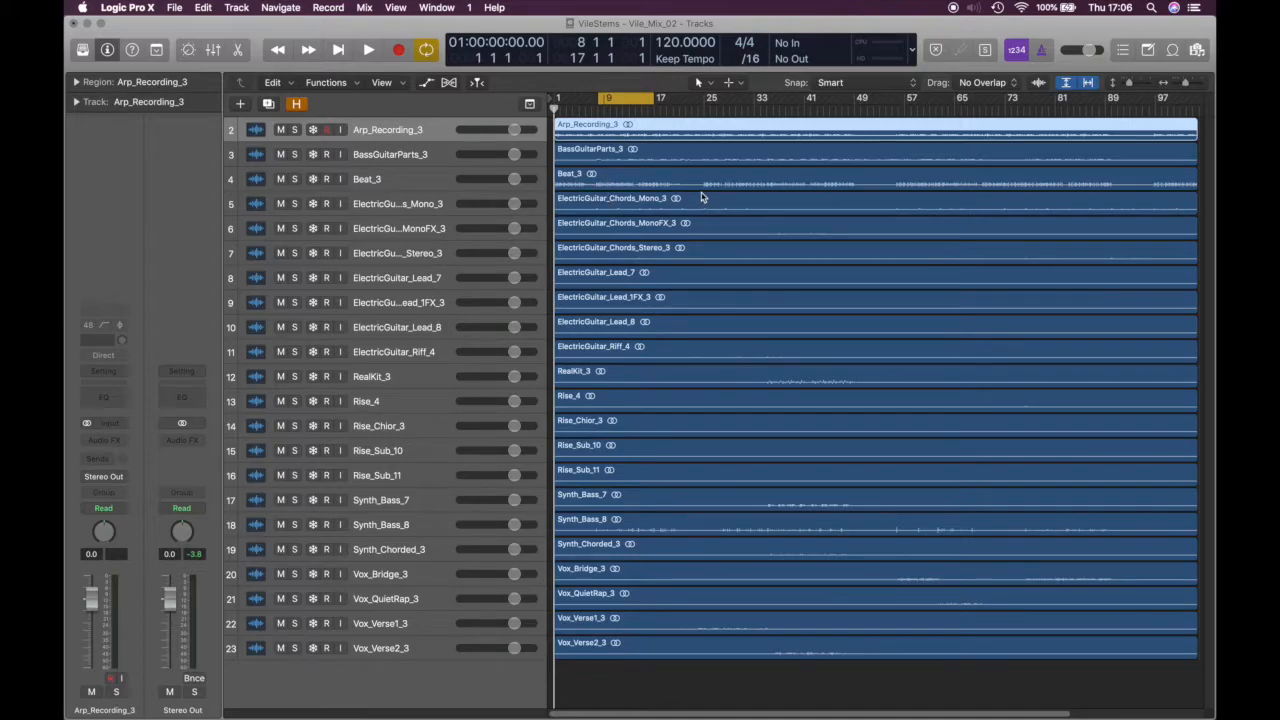
key("space")
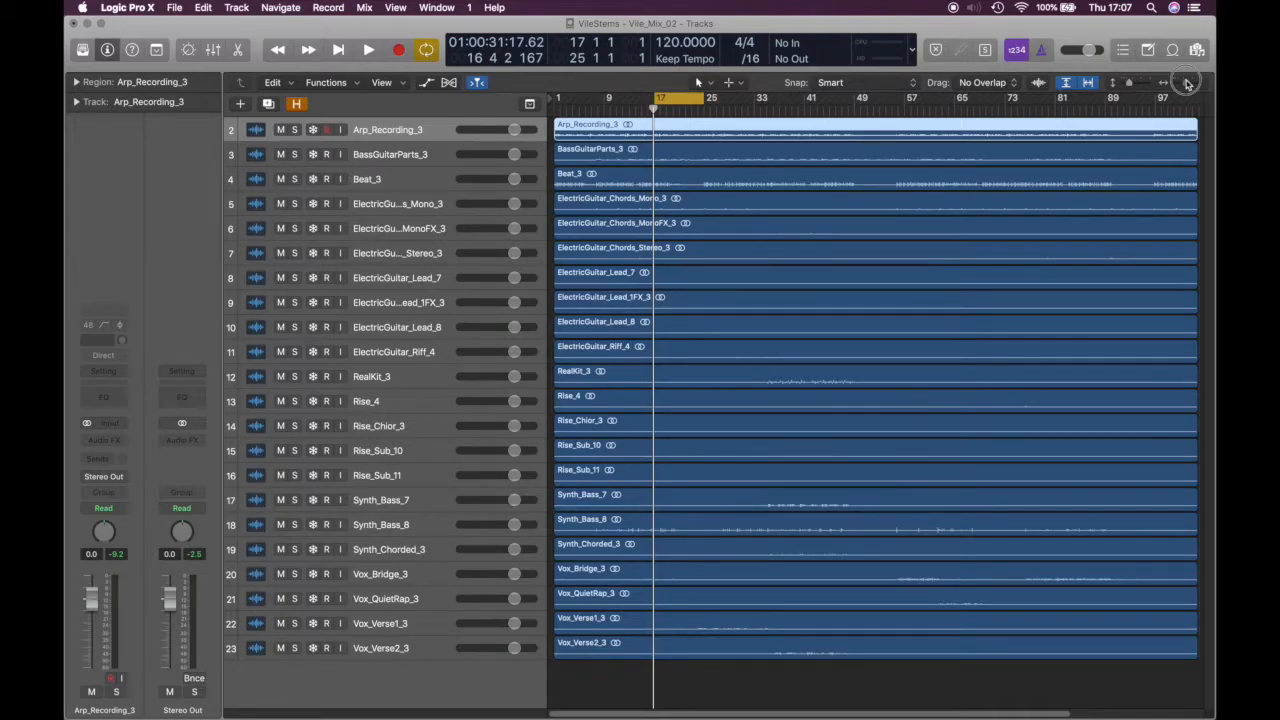
left_click(1185, 83)
left_click(1088, 83)
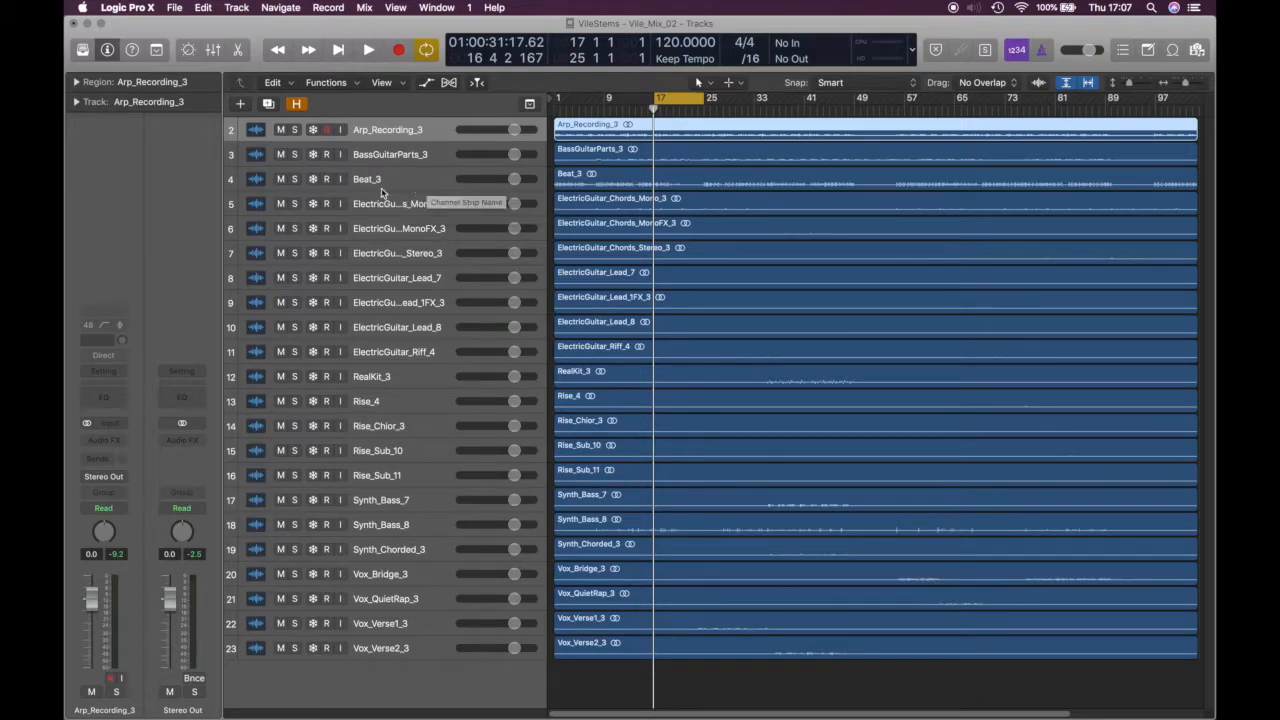
Move Beat_3 and RealKit_3 to the top and BassGuitarParts_3 above Arp_Recording_3
left_click_drag(390, 180, 395, 138)
left_click_drag(405, 374, 410, 152)
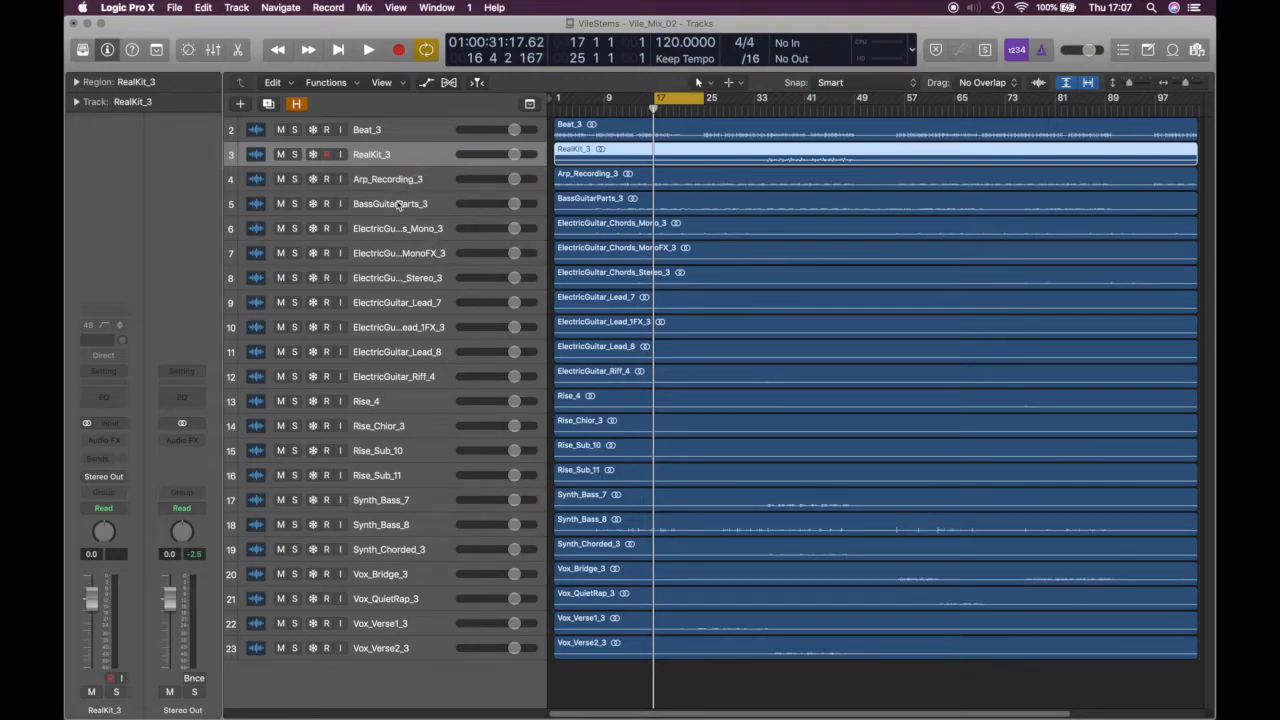
left_click_drag(398, 205, 401, 180)
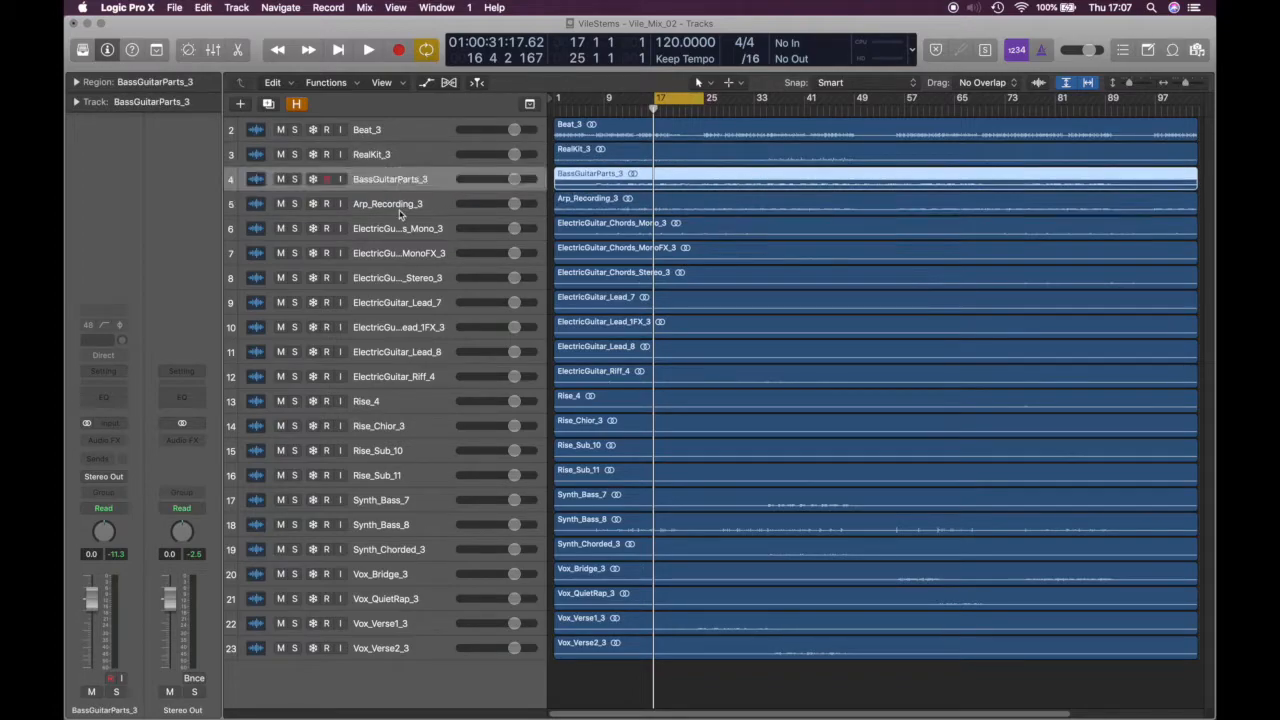
Move the seven electric guitar tracks up beneath the bass track
left_click(400, 228)
left_click(394, 376, "shift")
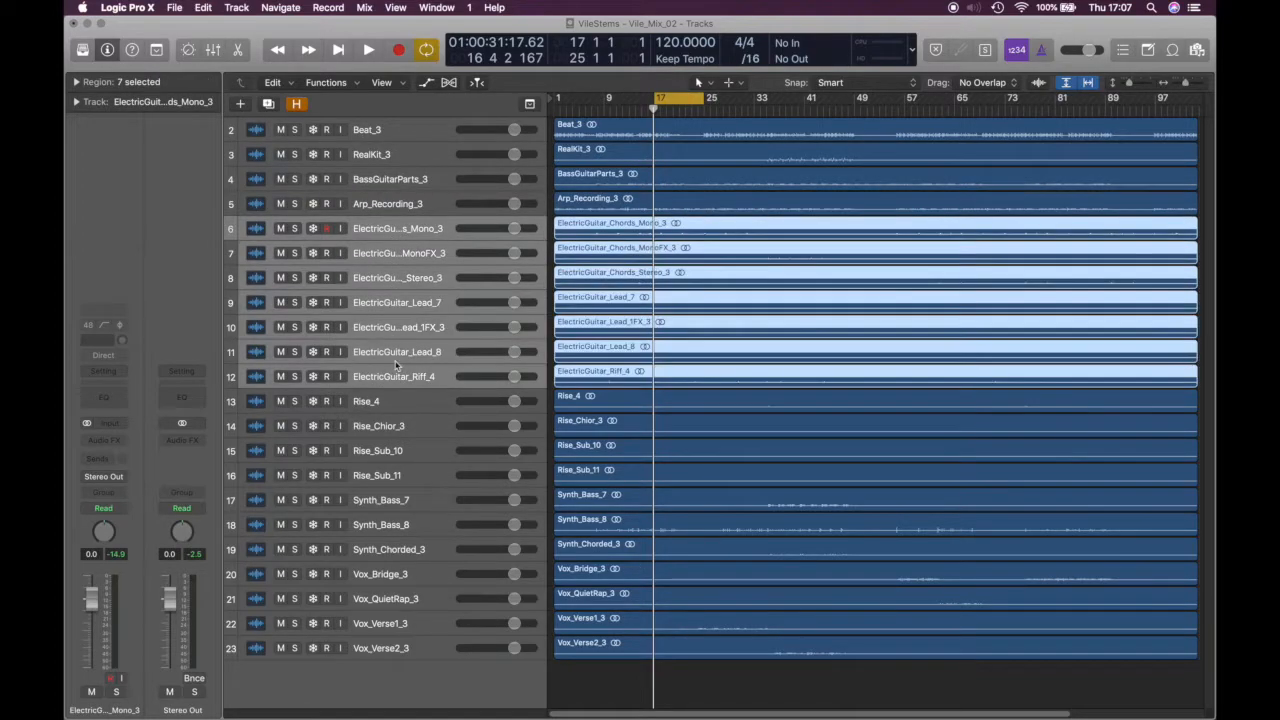
left_click_drag(405, 233, 400, 205)
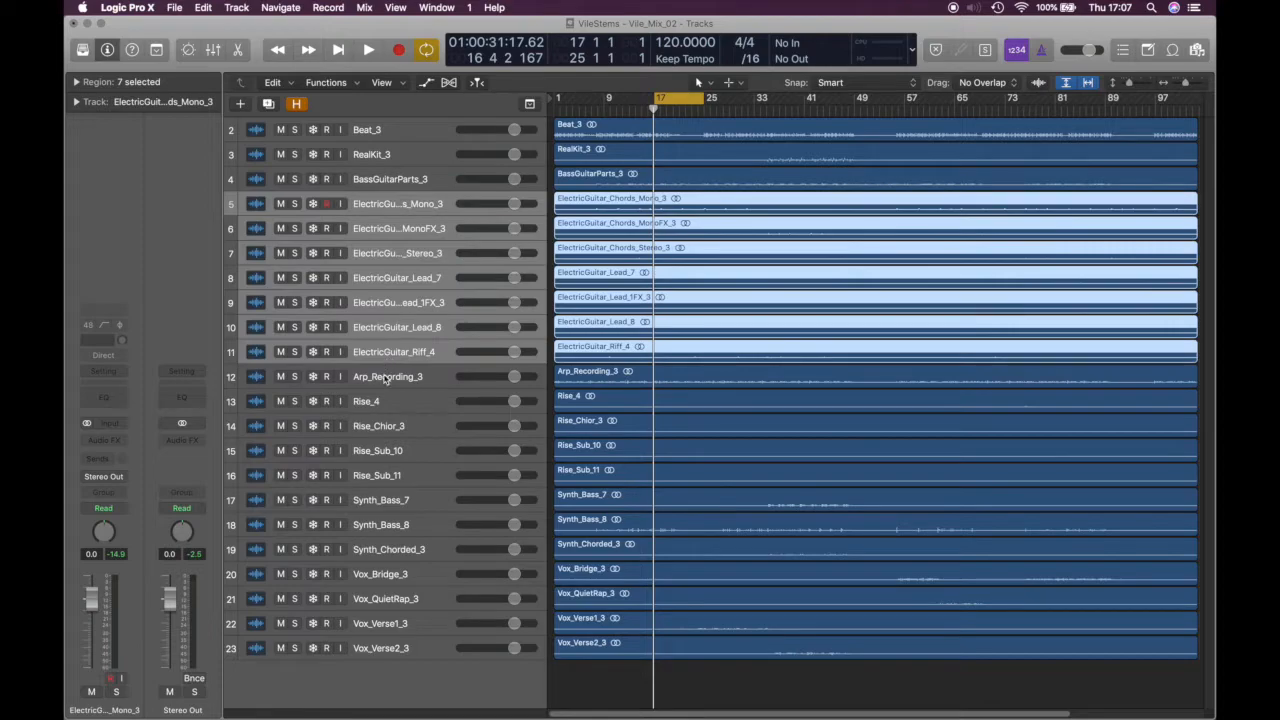
Move Arp_Recording_3 below Rise_Sub_11, then select Beat_3 and RealKit_3
left_click_drag(386, 378, 387, 477)
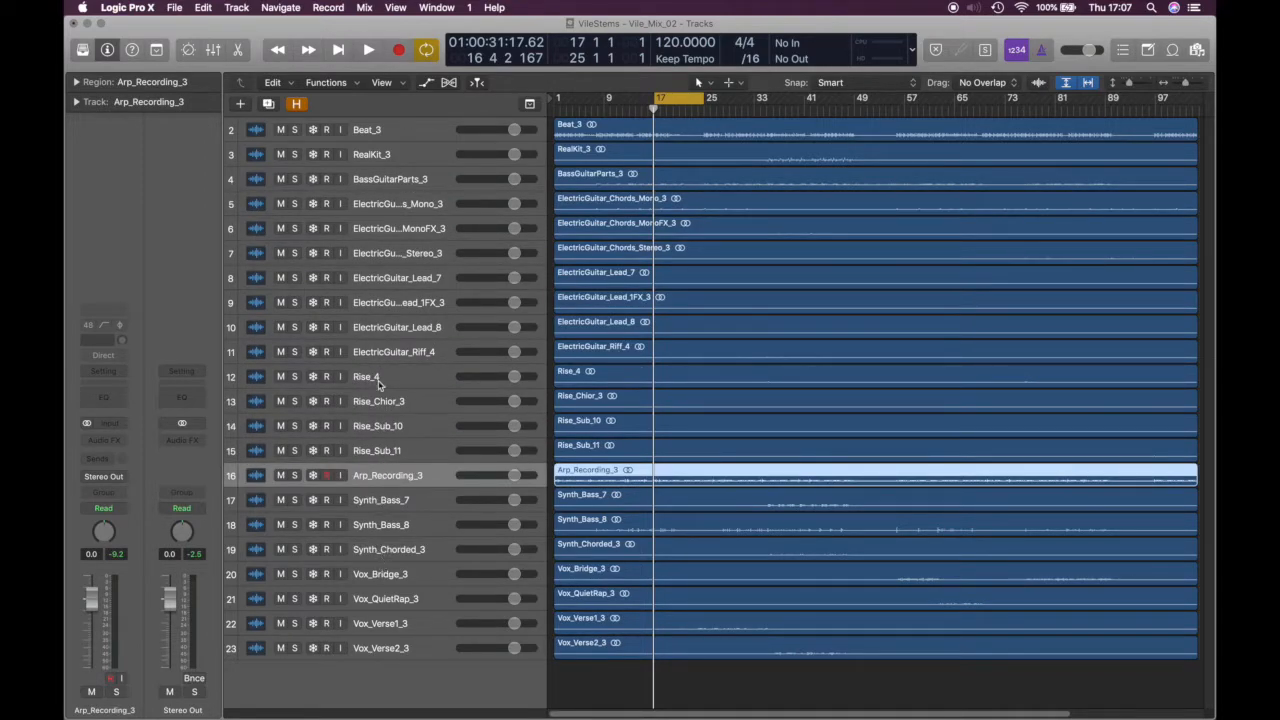
left_click(390, 134)
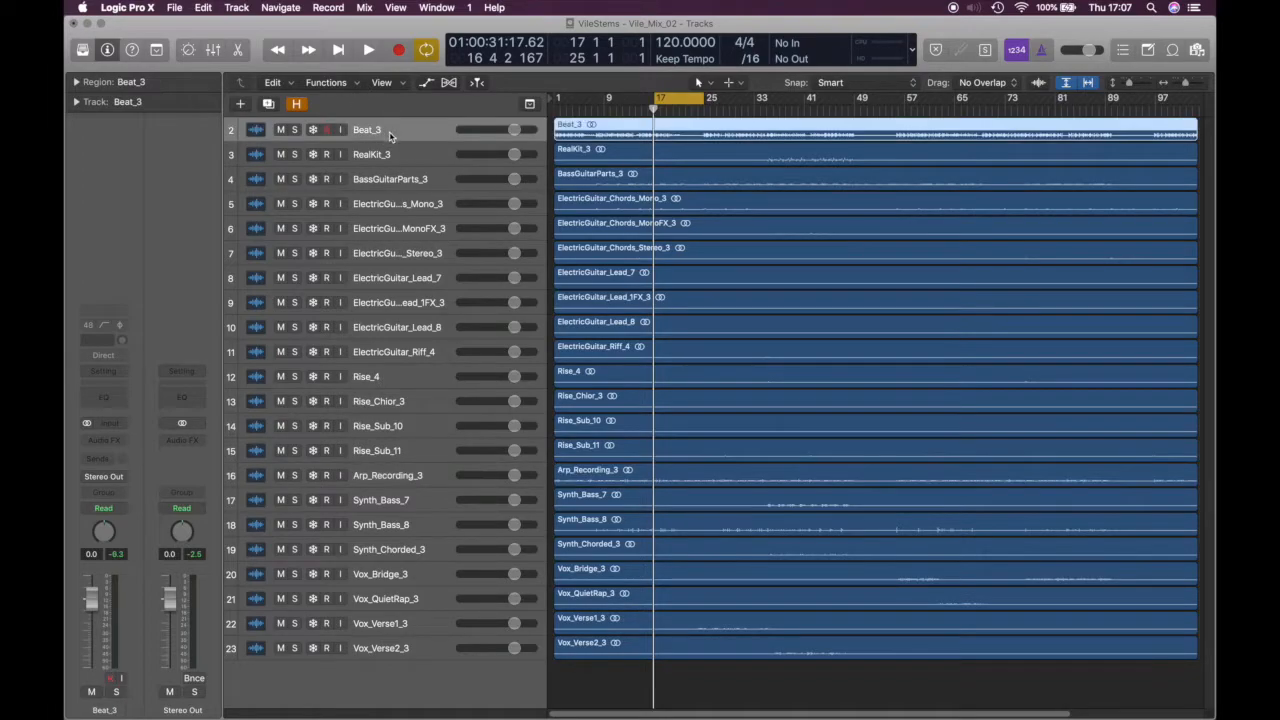
left_click(395, 154, "shift")
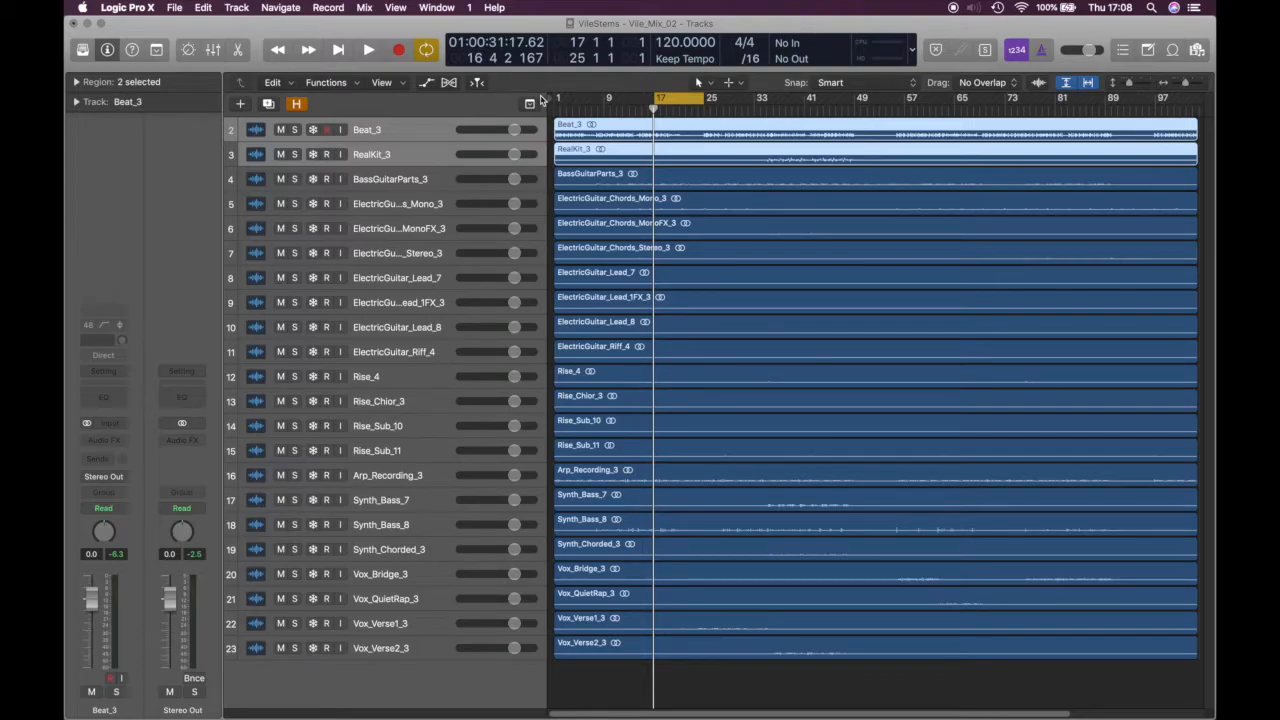
Pack Beat_3 and RealKit_3 into a summing stack, Sub 1, and check its contents
key("super+shift+d")
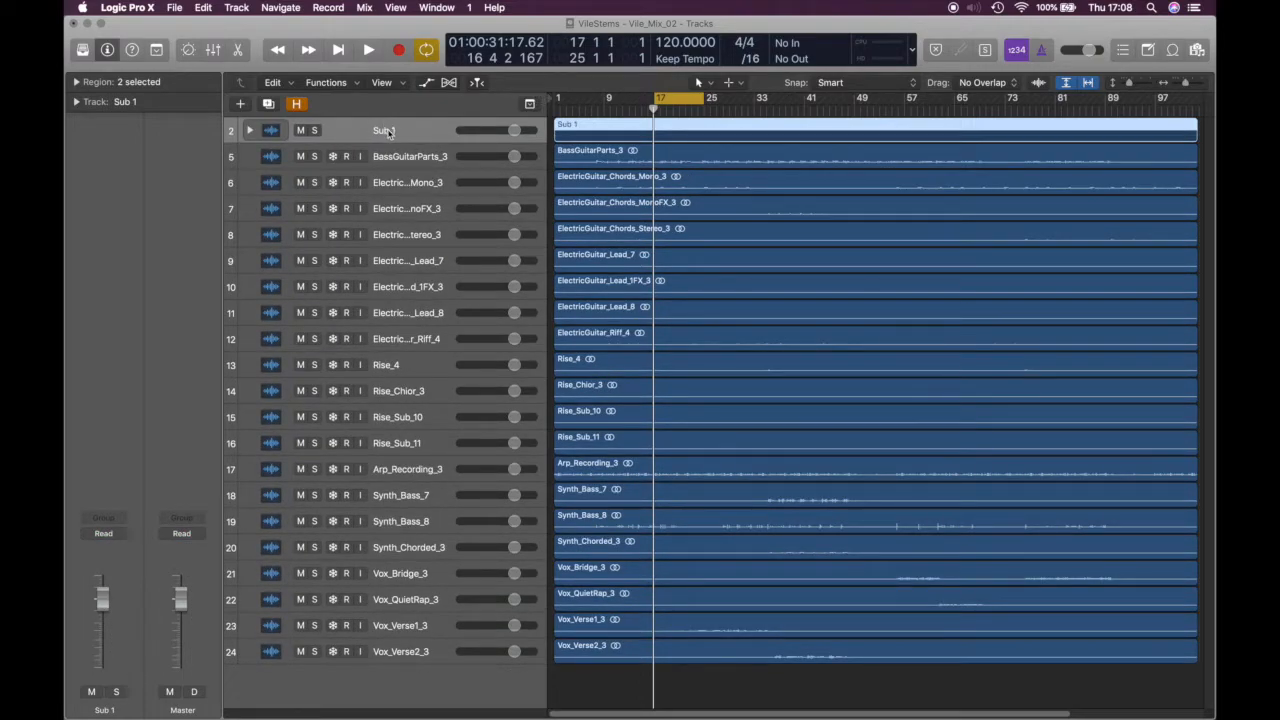
left_click(249, 130)
left_click(249, 130)
left_click(249, 130)
left_click(249, 130)
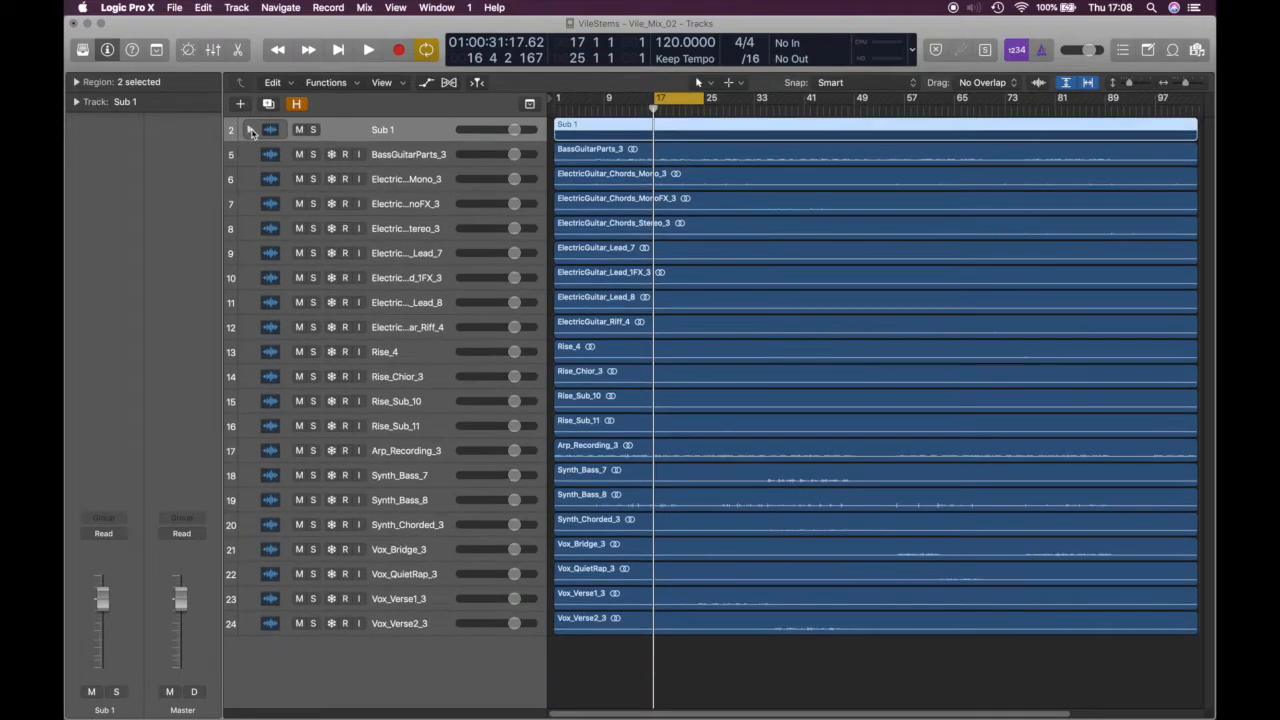
Rename the stack Beats, verify its tracks, and select the electric guitar tracks
double_click(399, 131)
type("Beats")
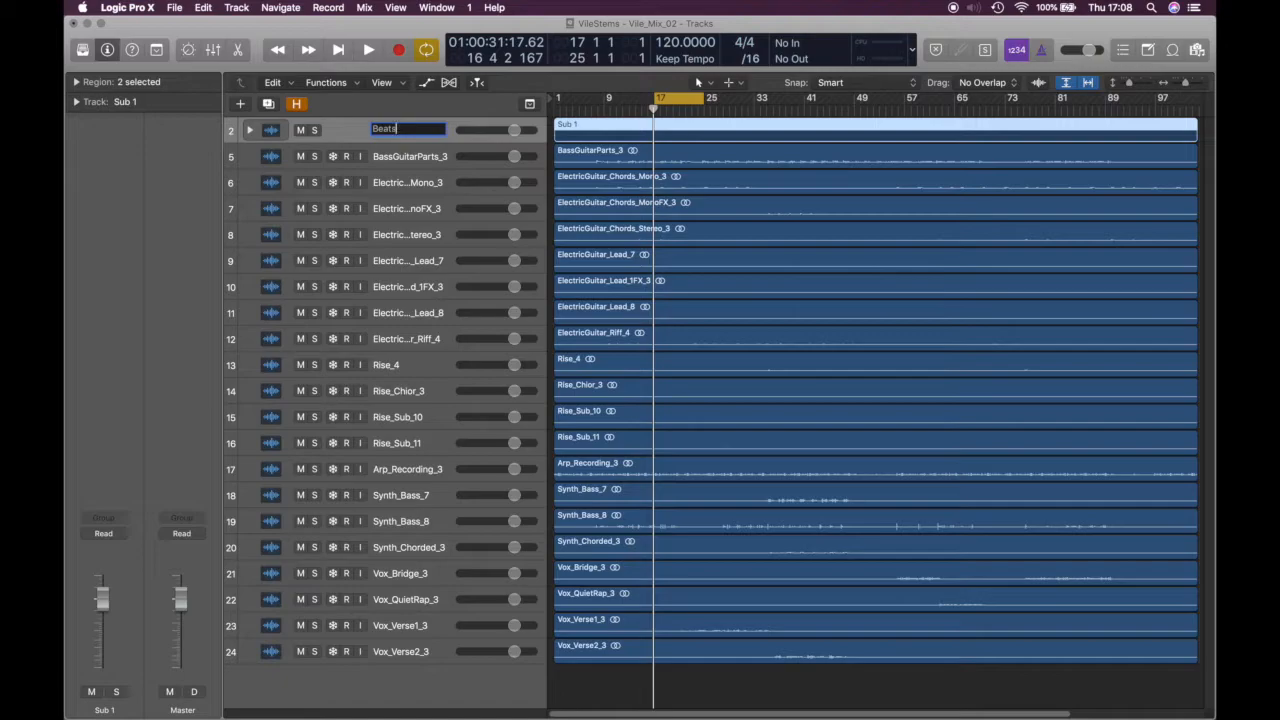
key("Return")
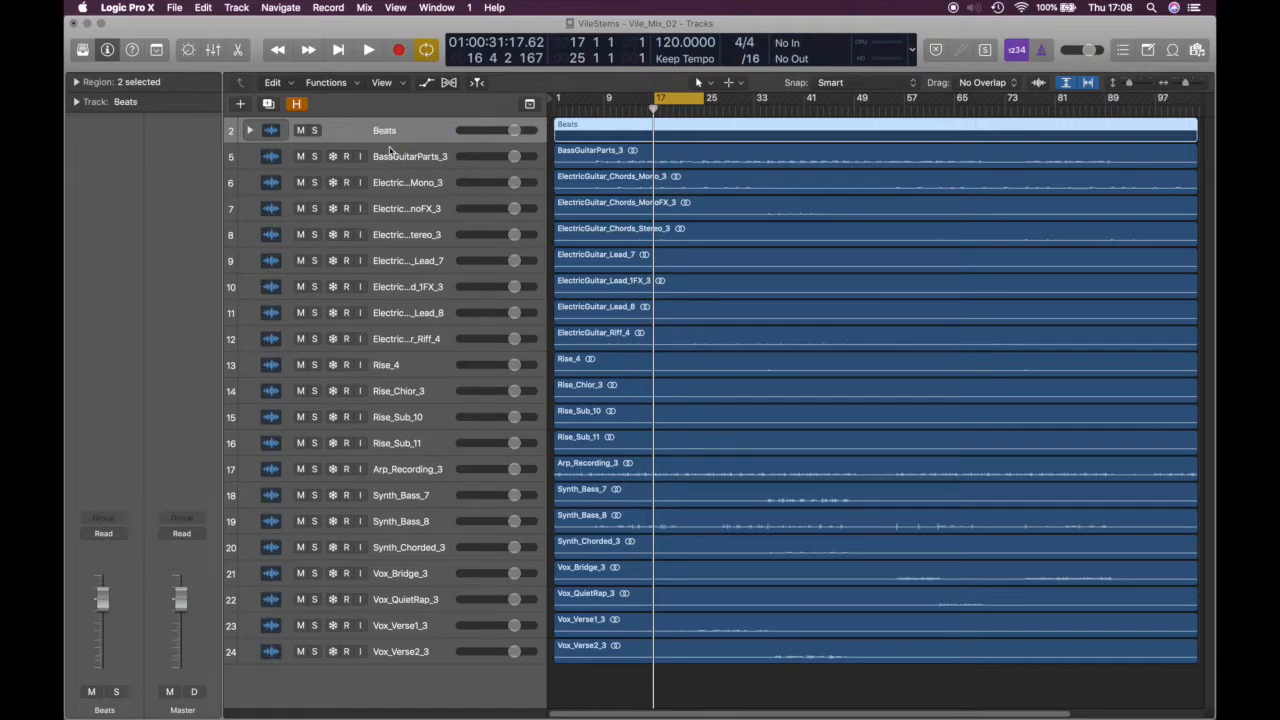
left_click(250, 131)
left_click(250, 131)
left_click(250, 131)
left_click(390, 186)
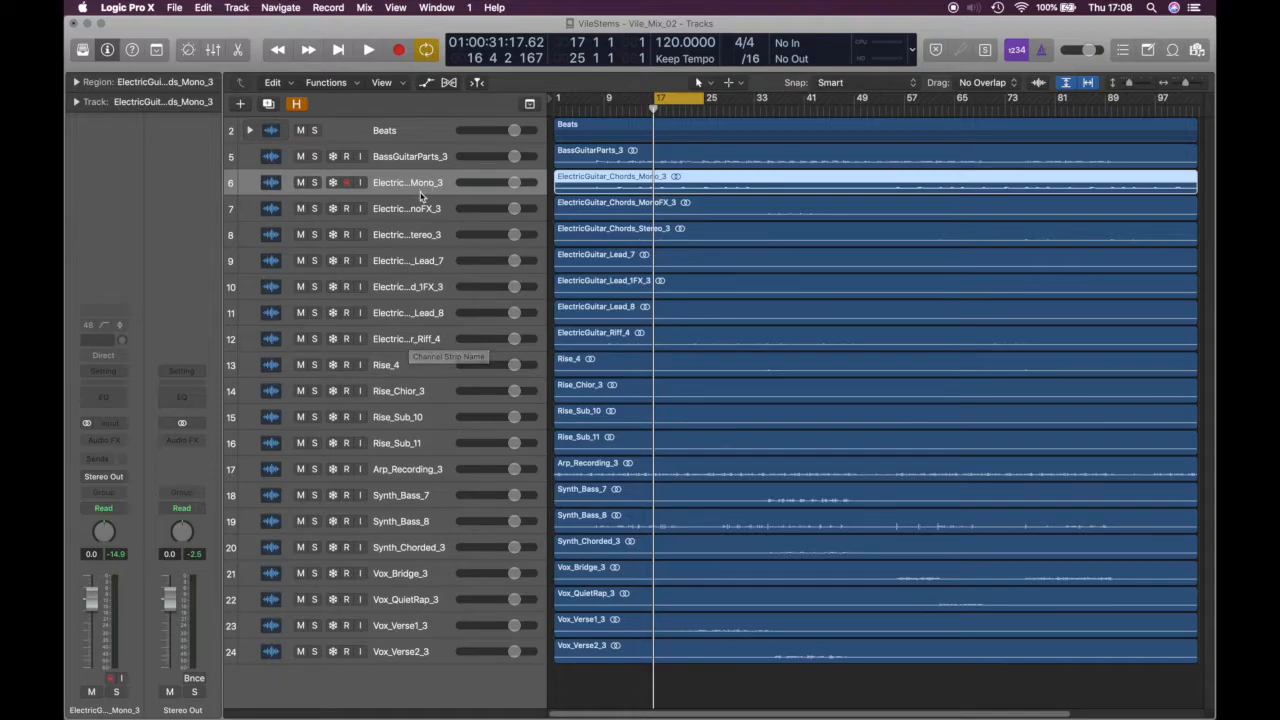
left_click(416, 336, "shift")
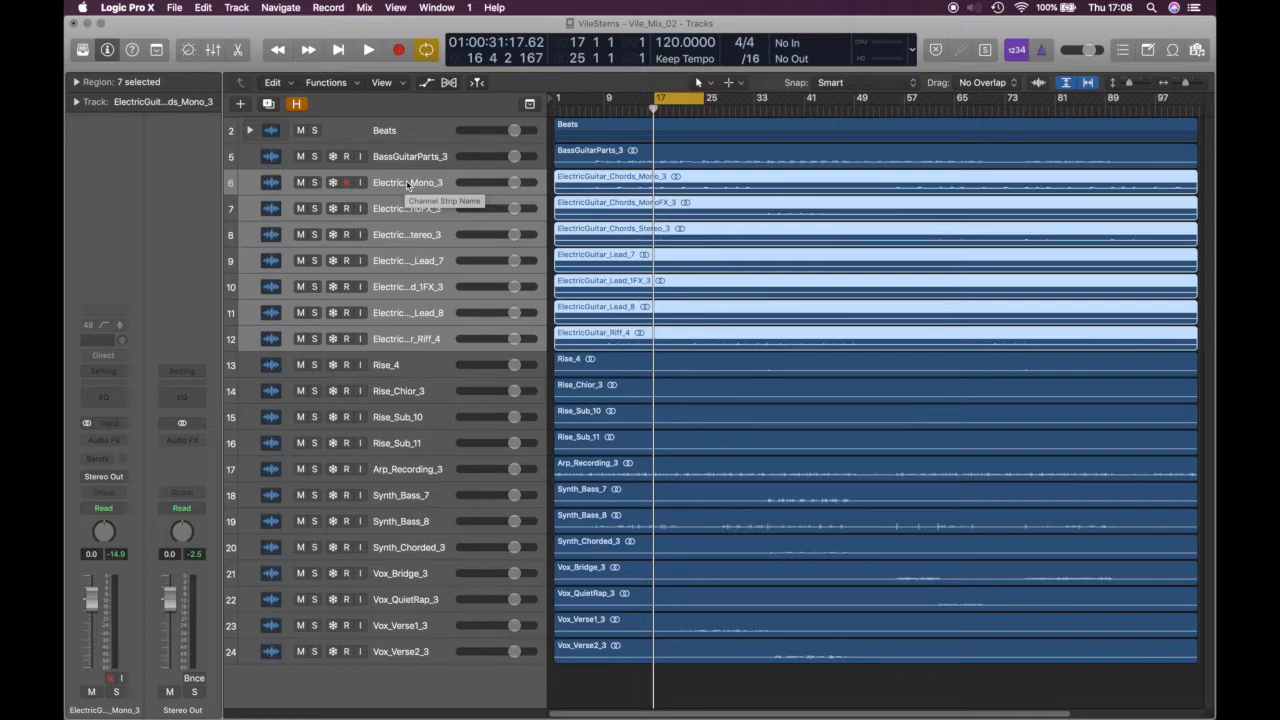
Pack the selected guitar tracks into a summing stack named Electric Guitars
key("super+shift+d")
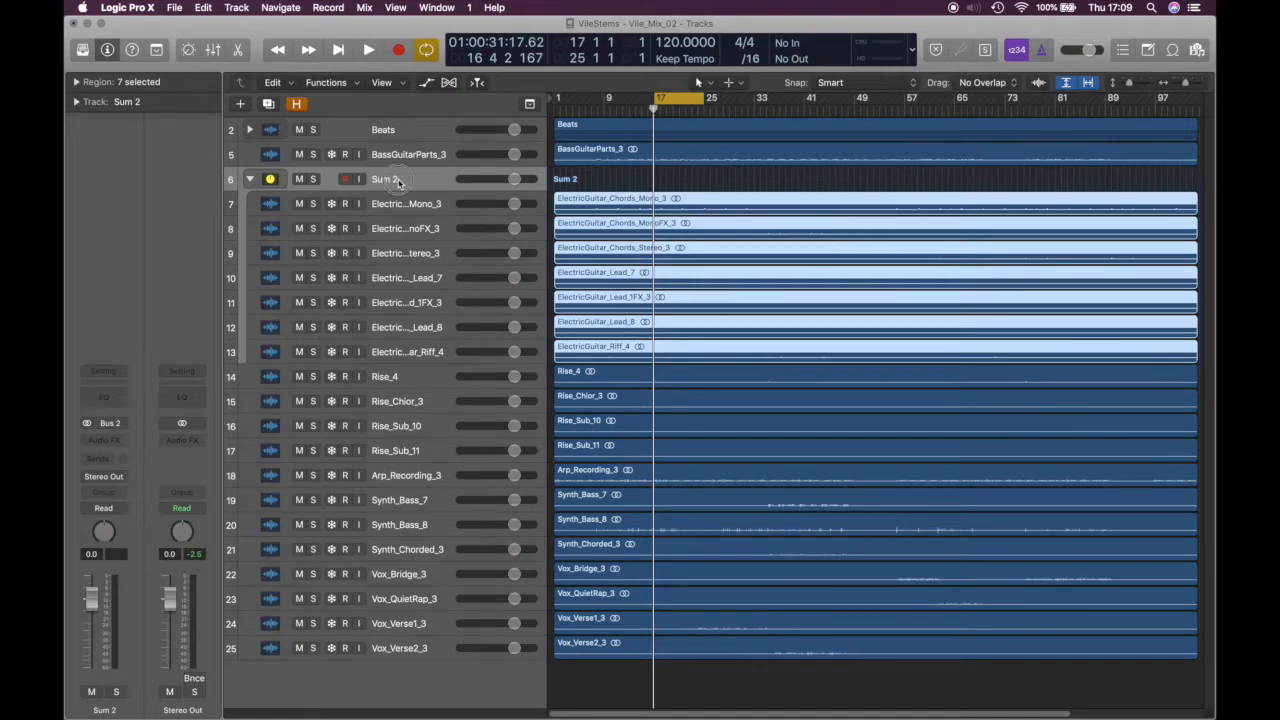
double_click(398, 180)
type("Electric Guitars")
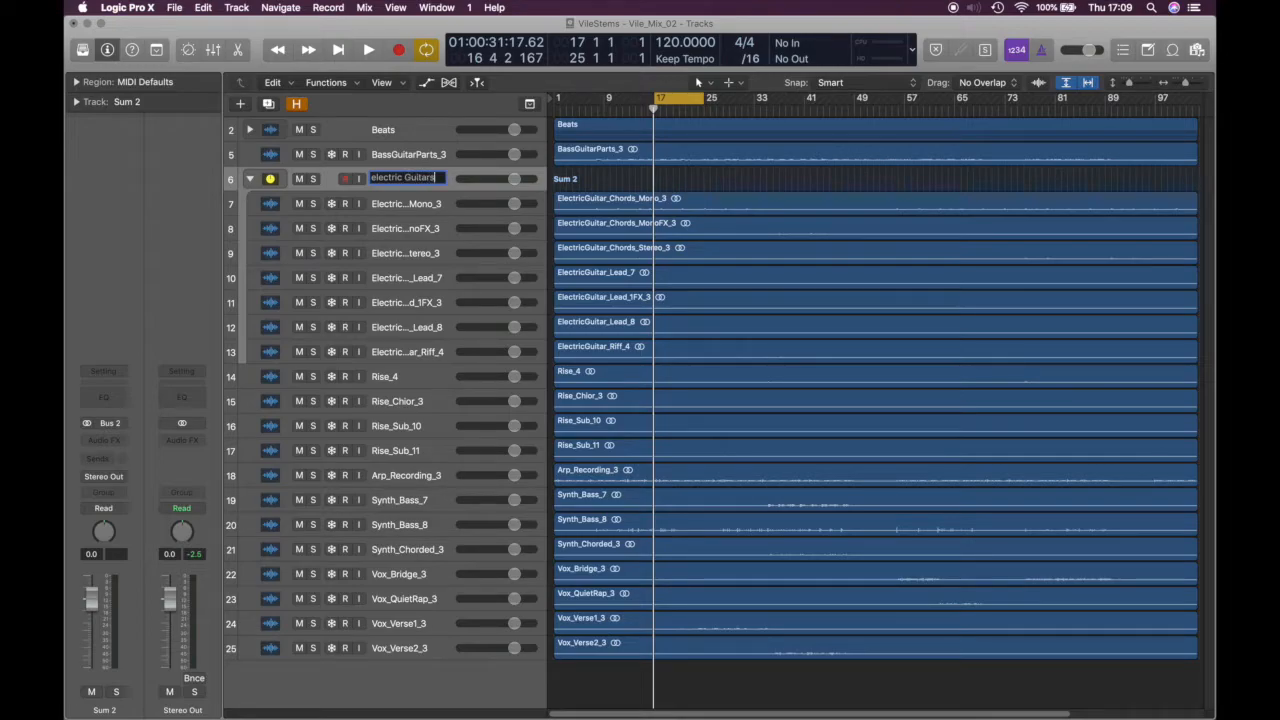
key("Return")
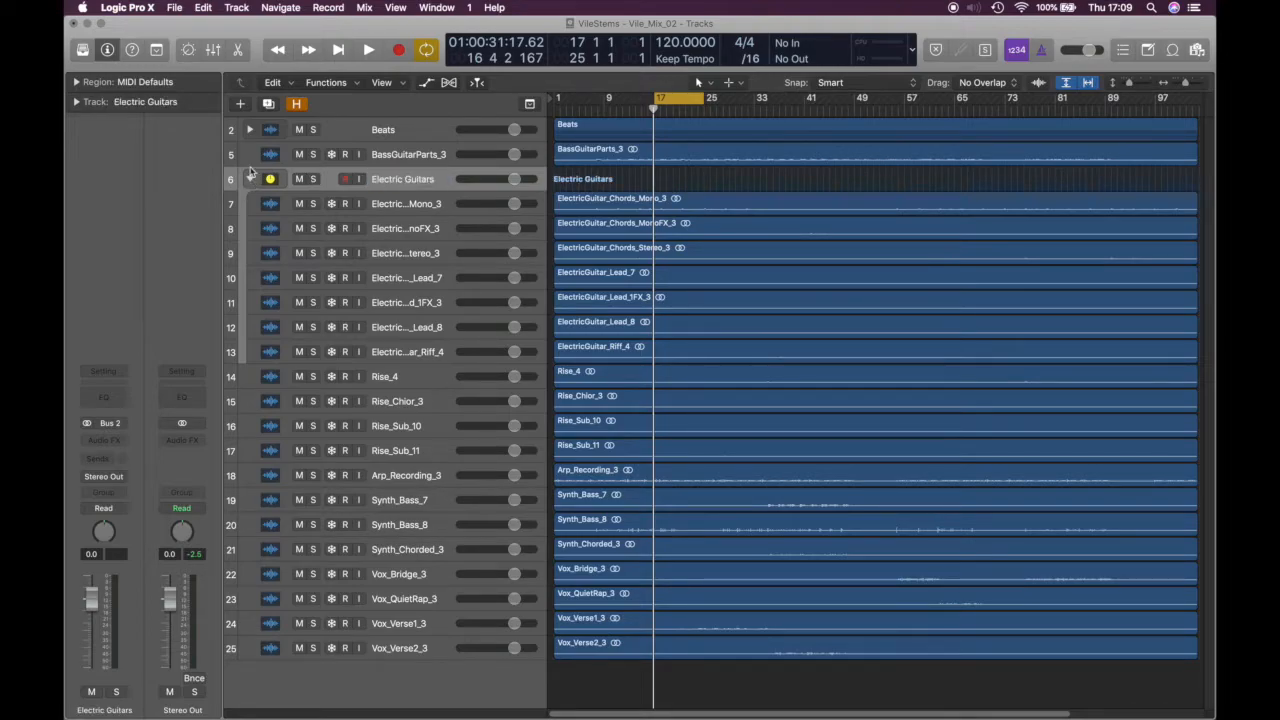
Check the Beats stack and inspect each electric guitar track's routing and channel settings
left_click(250, 131)
left_click(250, 131)
left_click(407, 230)
left_click(409, 255)
left_click(409, 279)
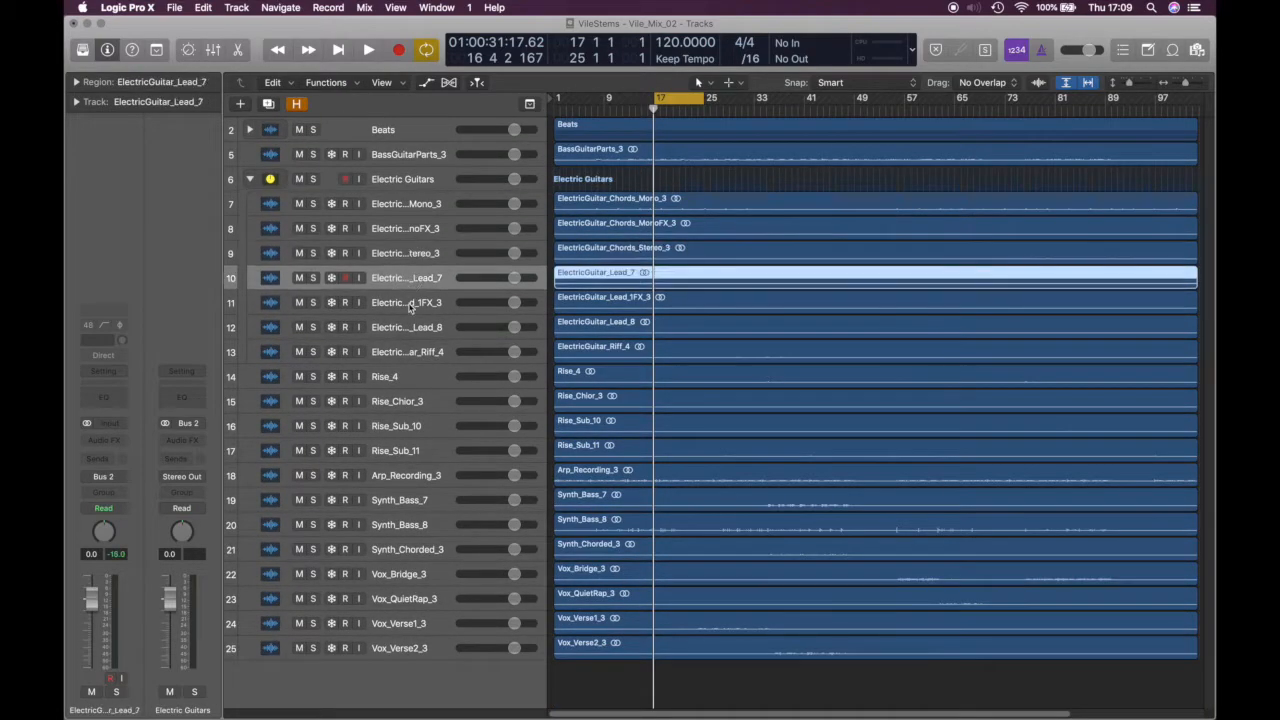
left_click(411, 305)
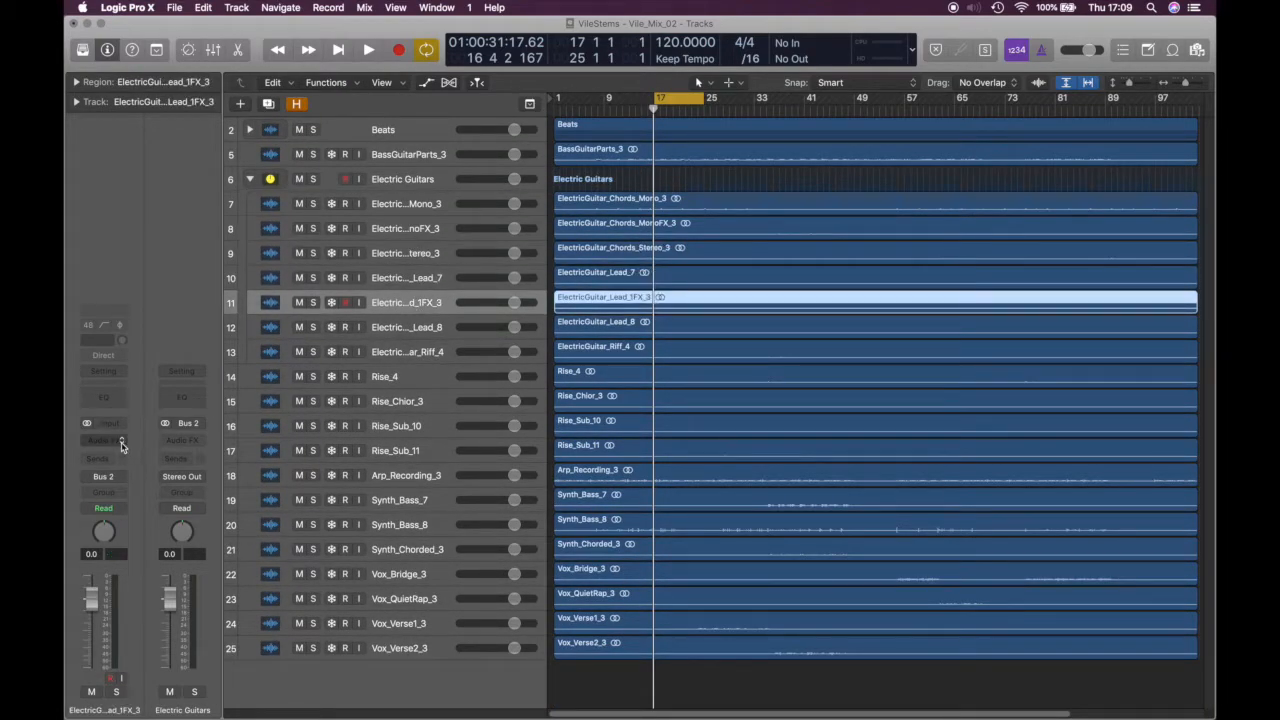
left_click(400, 209)
left_click(406, 231)
left_click(410, 254)
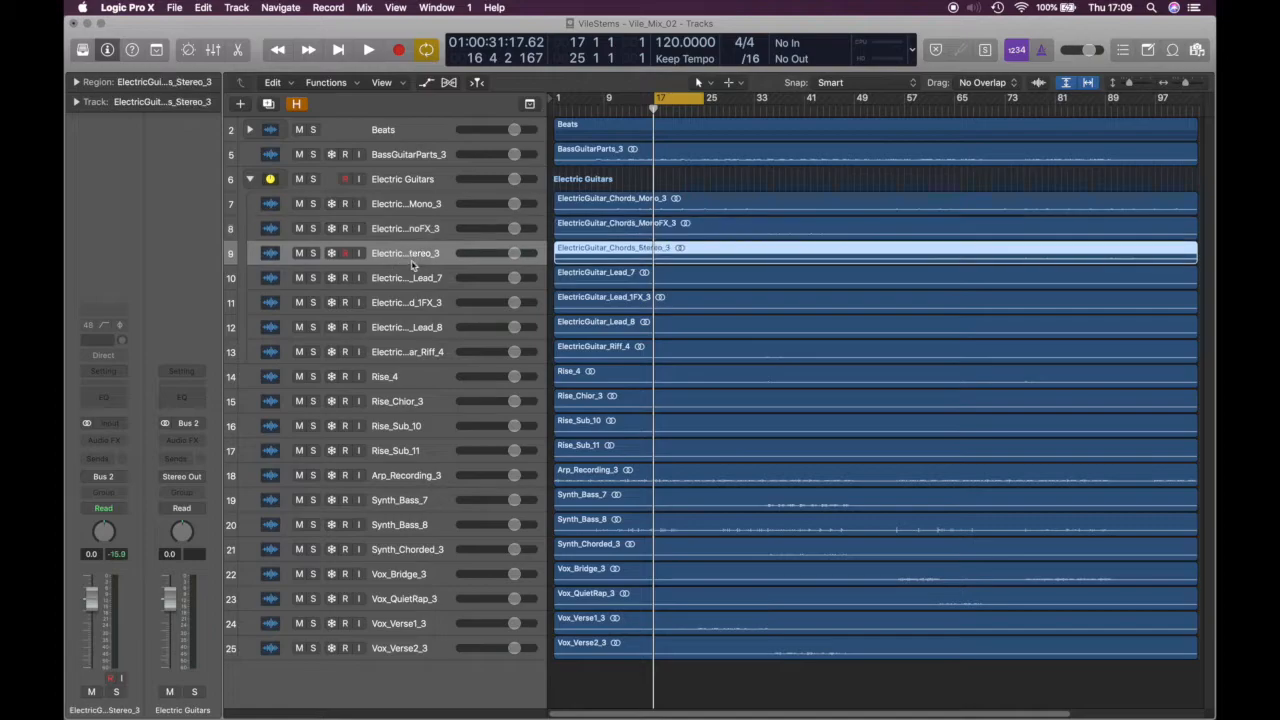
left_click(410, 280)
Review the Electric Guitars stack's channel plug-ins without adding any, then collapse the stack
left_click(397, 183)
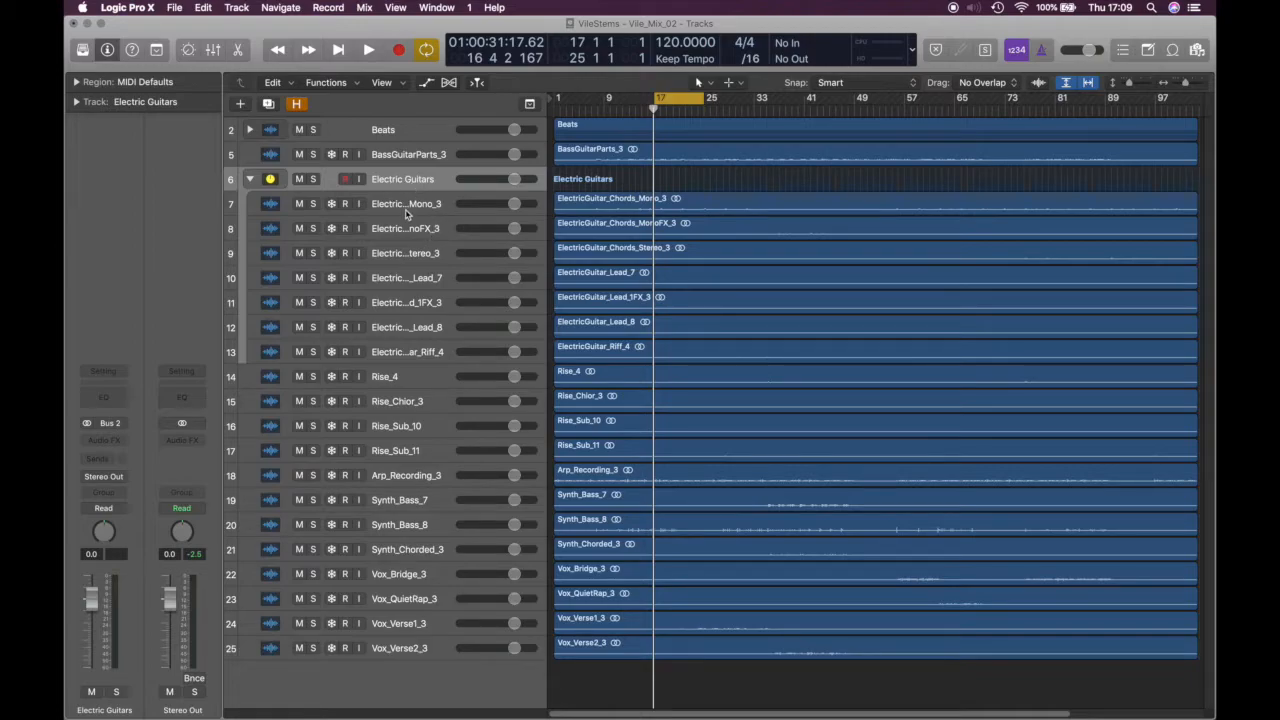
left_click(128, 441)
left_click(142, 275)
left_click(251, 180)
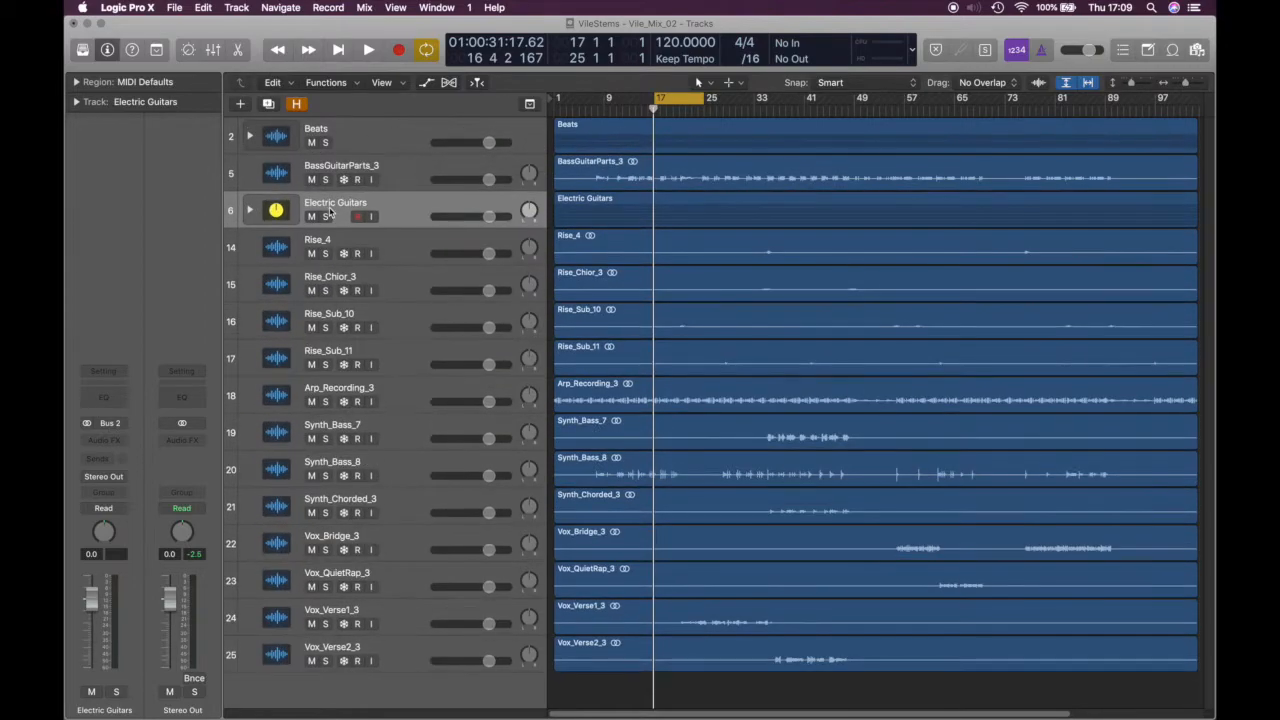
Name the Rise tracks' summing stack 'Transitions' and collapse it
left_click(402, 255)
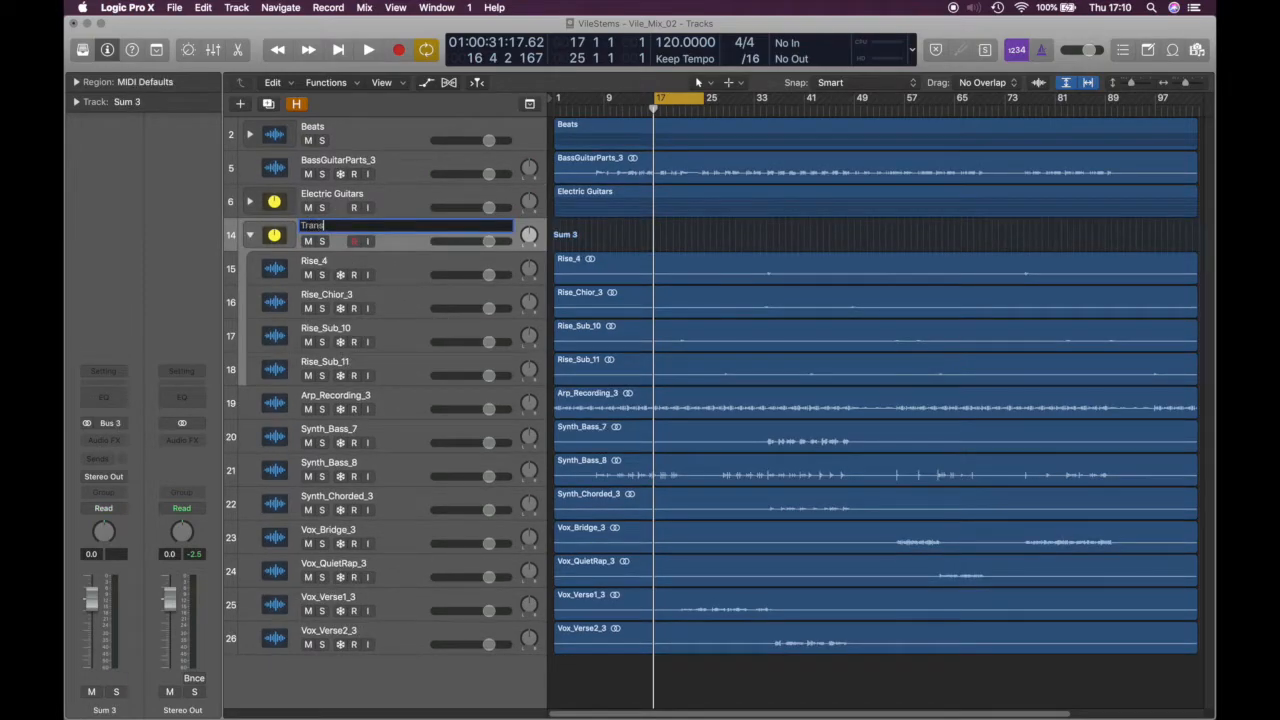
type("ions")
key("Return")
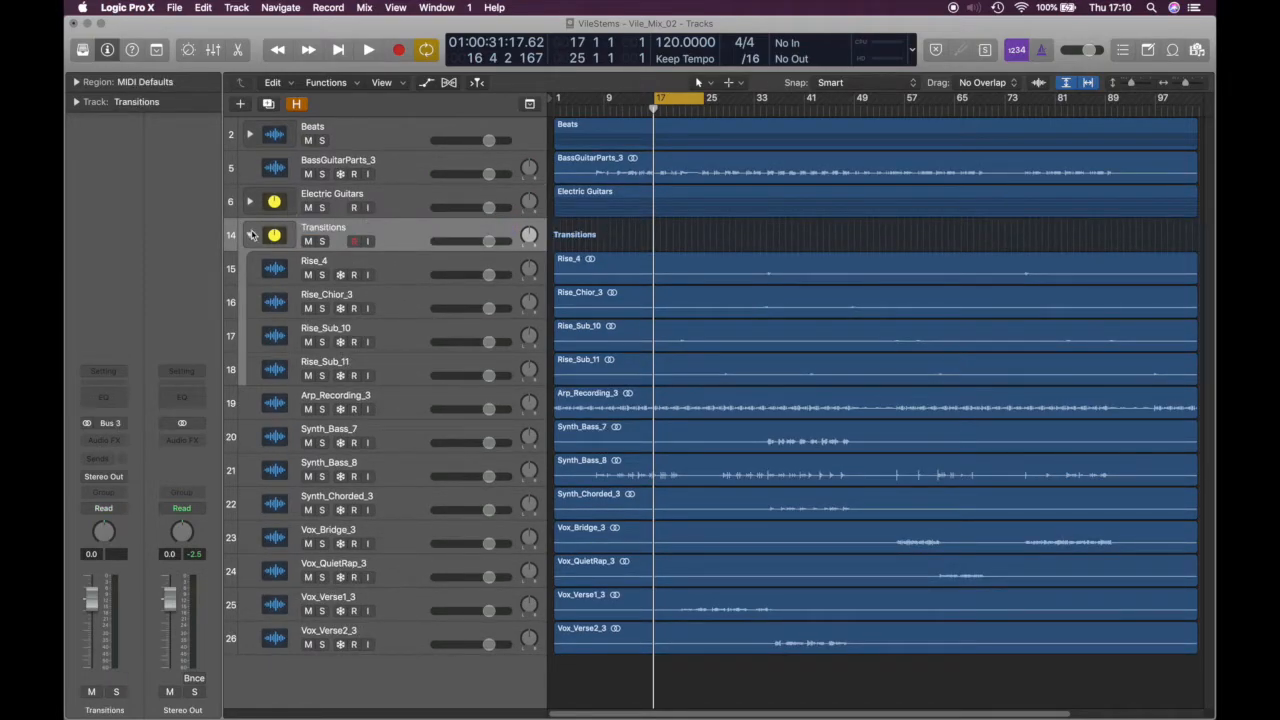
left_click(250, 234)
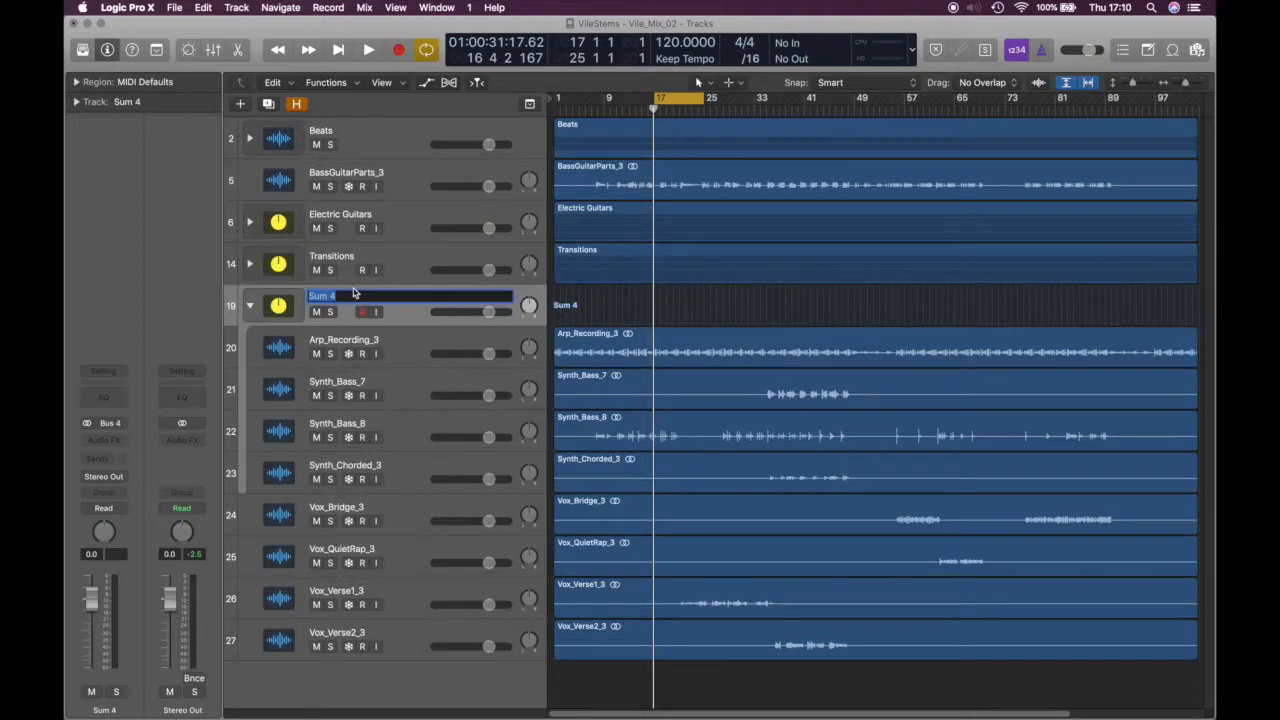
Name the next two stacks 'Synths' and 'Vox' and collapse both
type("Synths")
key("Return")
left_click(250, 305)
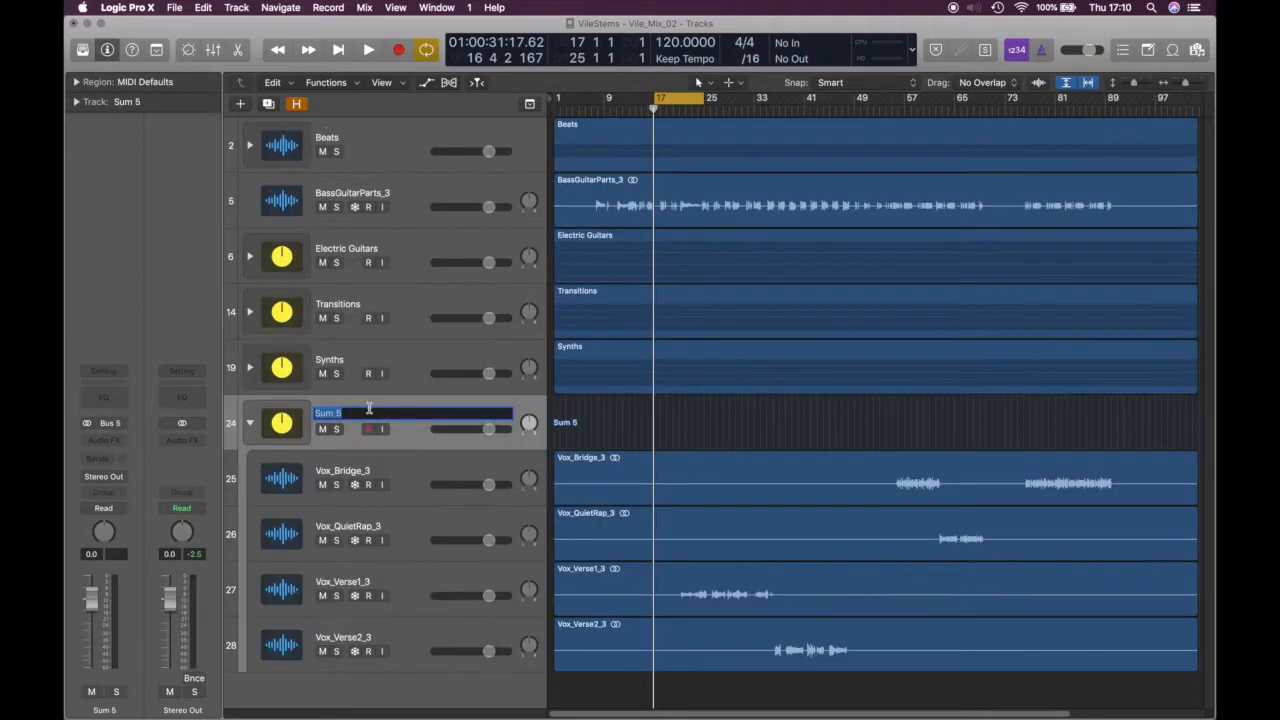
type("Vo")
key("Return")
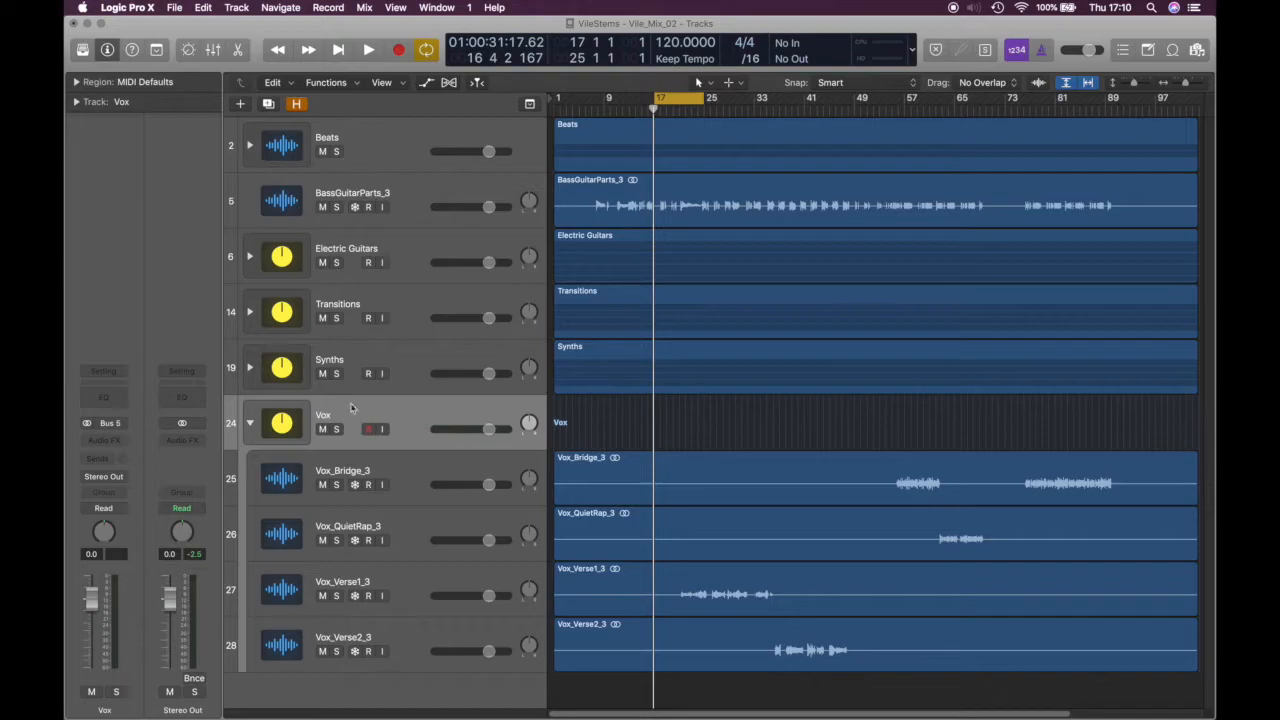
left_click(250, 423)
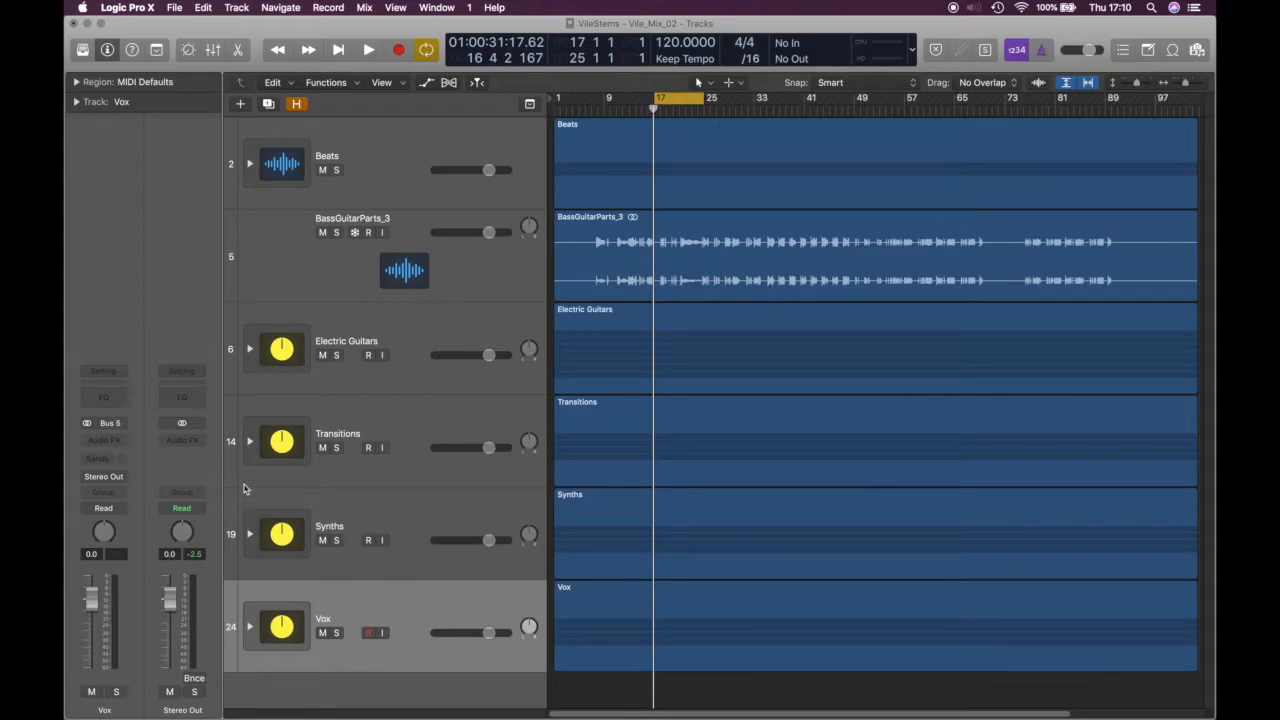
Expand Transitions, solo it briefly and unsolo, then fold it shut again
left_click(250, 442)
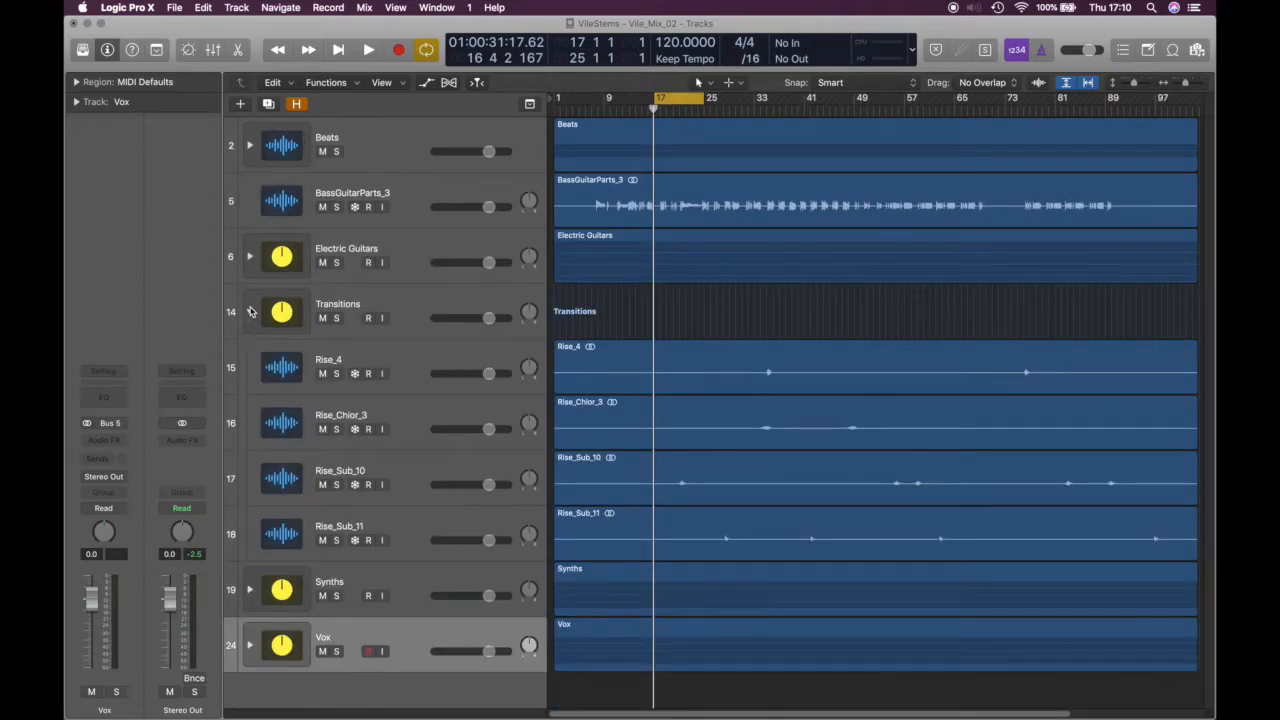
left_click(394, 306)
left_click(338, 319)
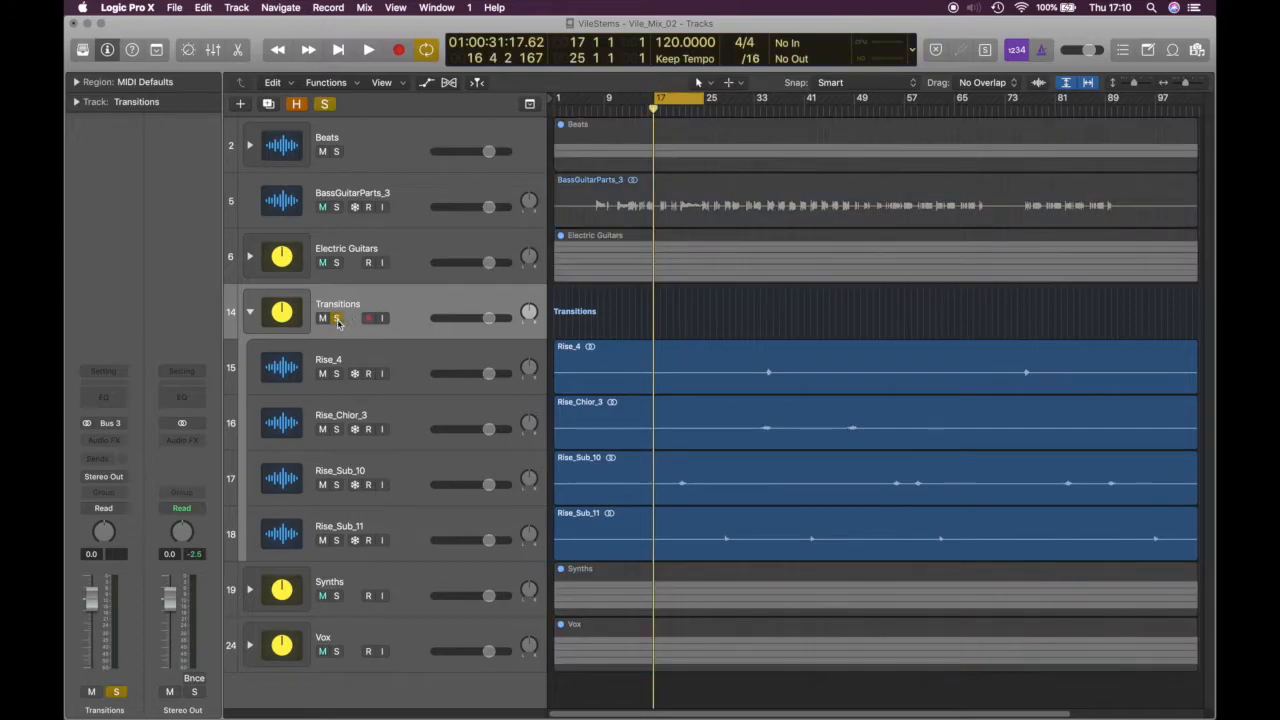
left_click(338, 320)
left_click(250, 312)
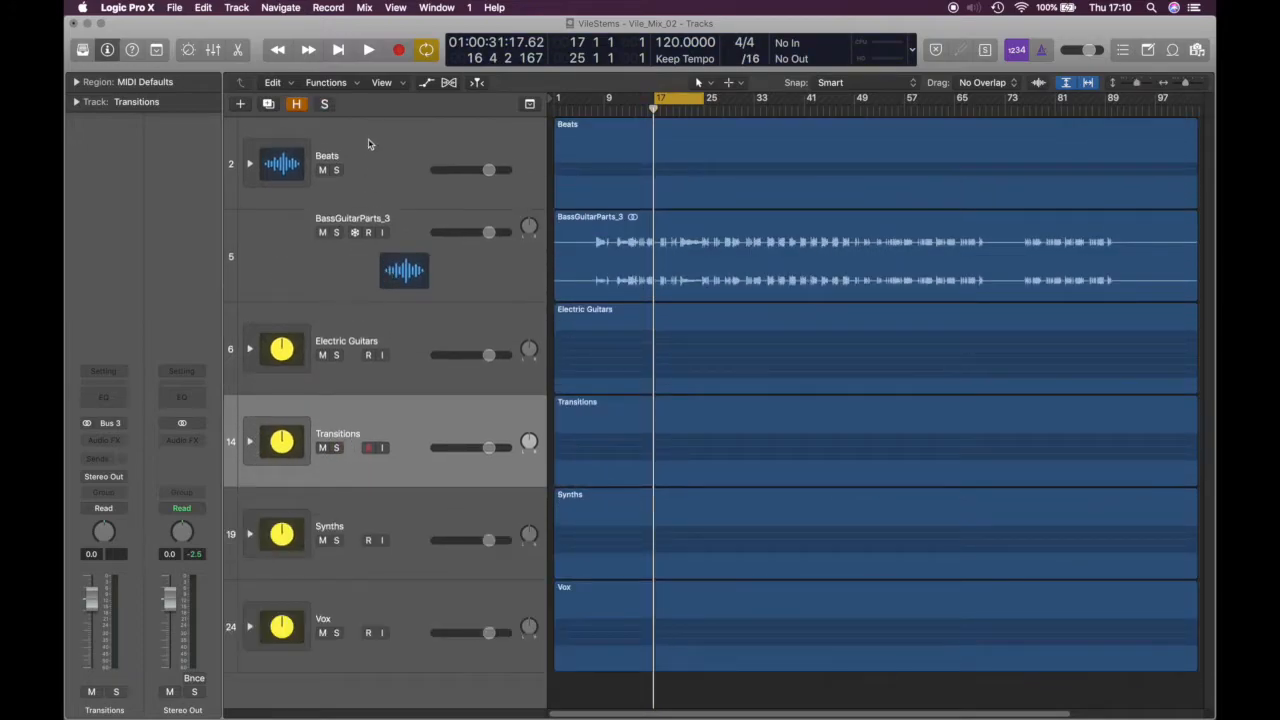
Solo the Beats stack and play it, expanding it to show its drum tracks
left_click(338, 171)
key("space")
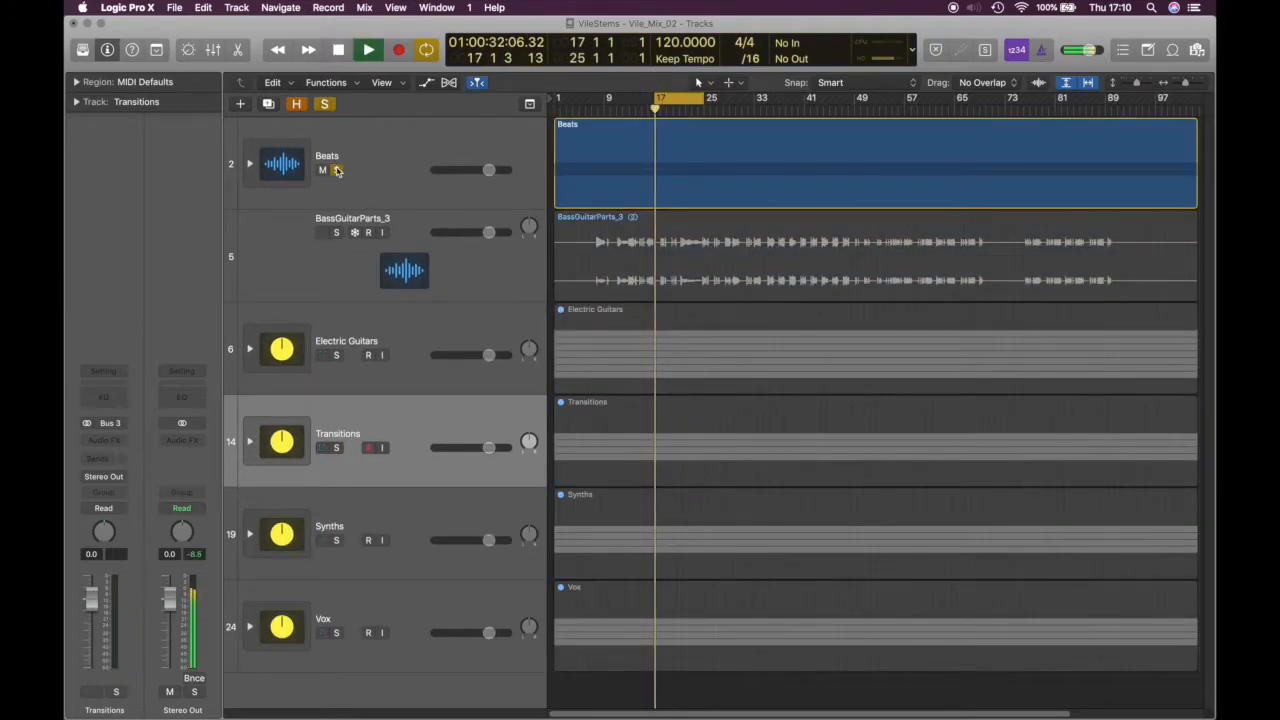
left_click(251, 167)
key("space")
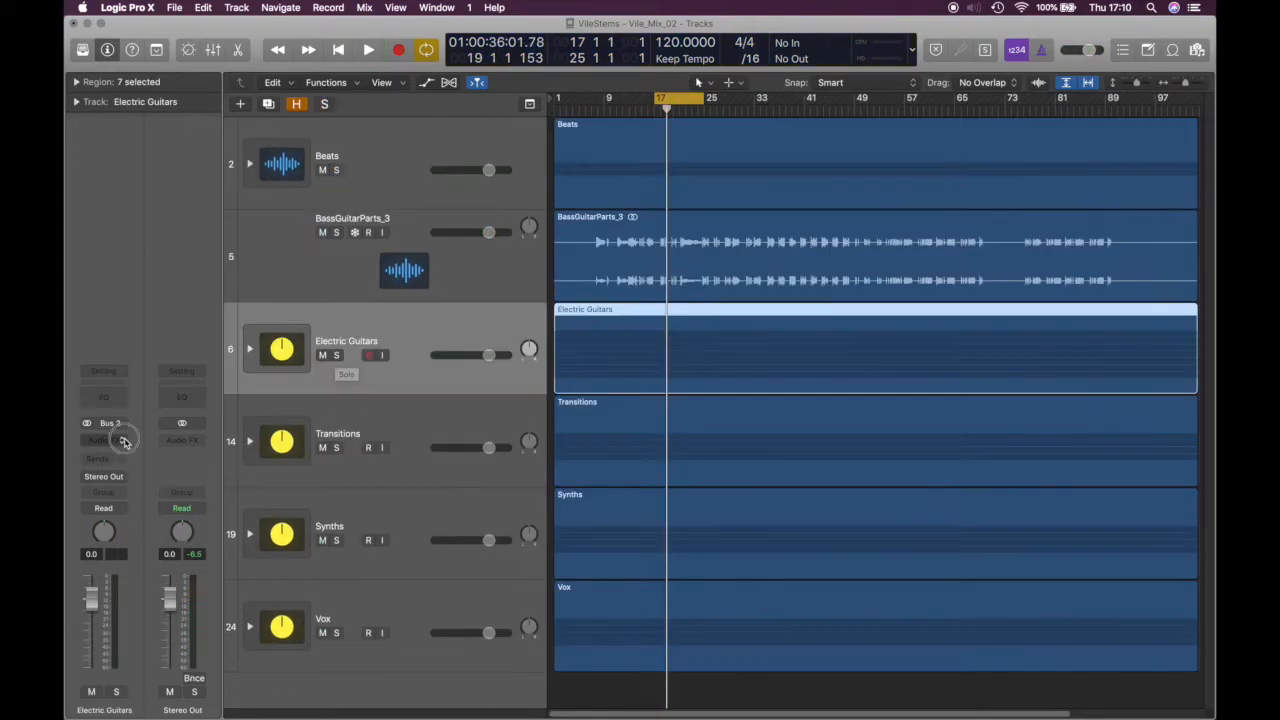
Audition a stereo Saturation Knob on Electric Guitars during playback, then close its window
left_click(104, 441)
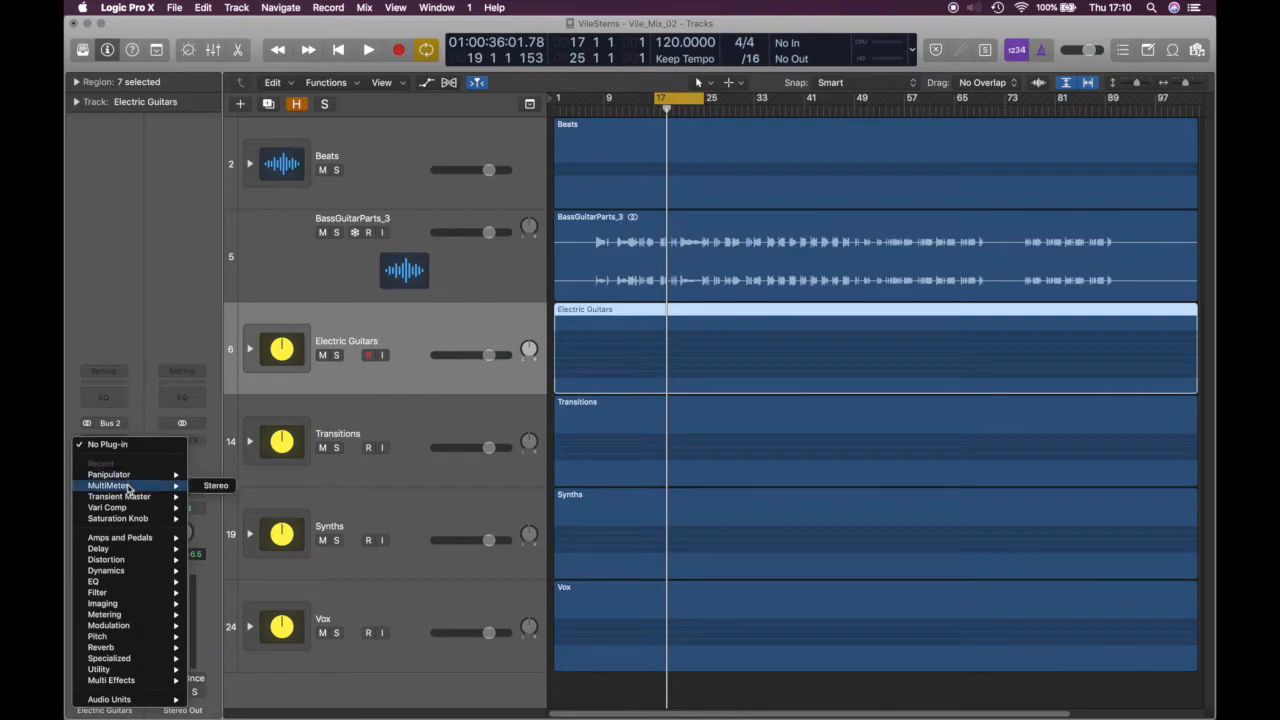
mouse_move(137, 511)
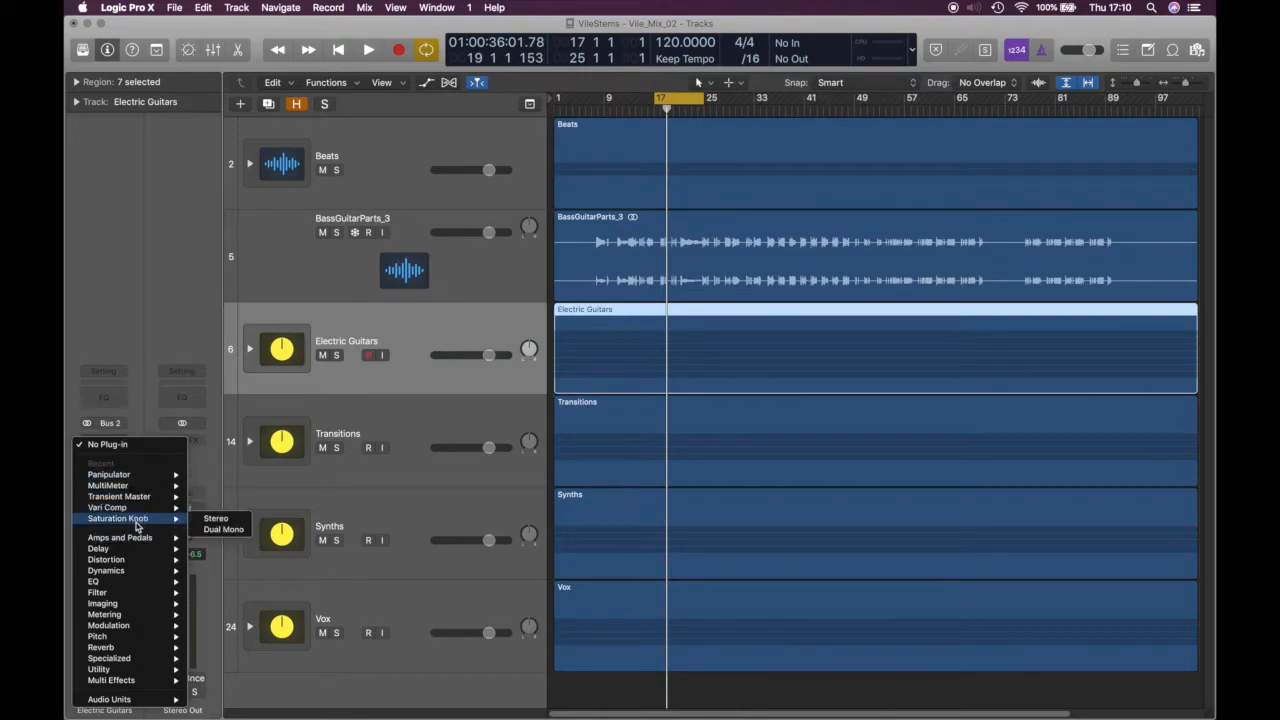
left_click(185, 526)
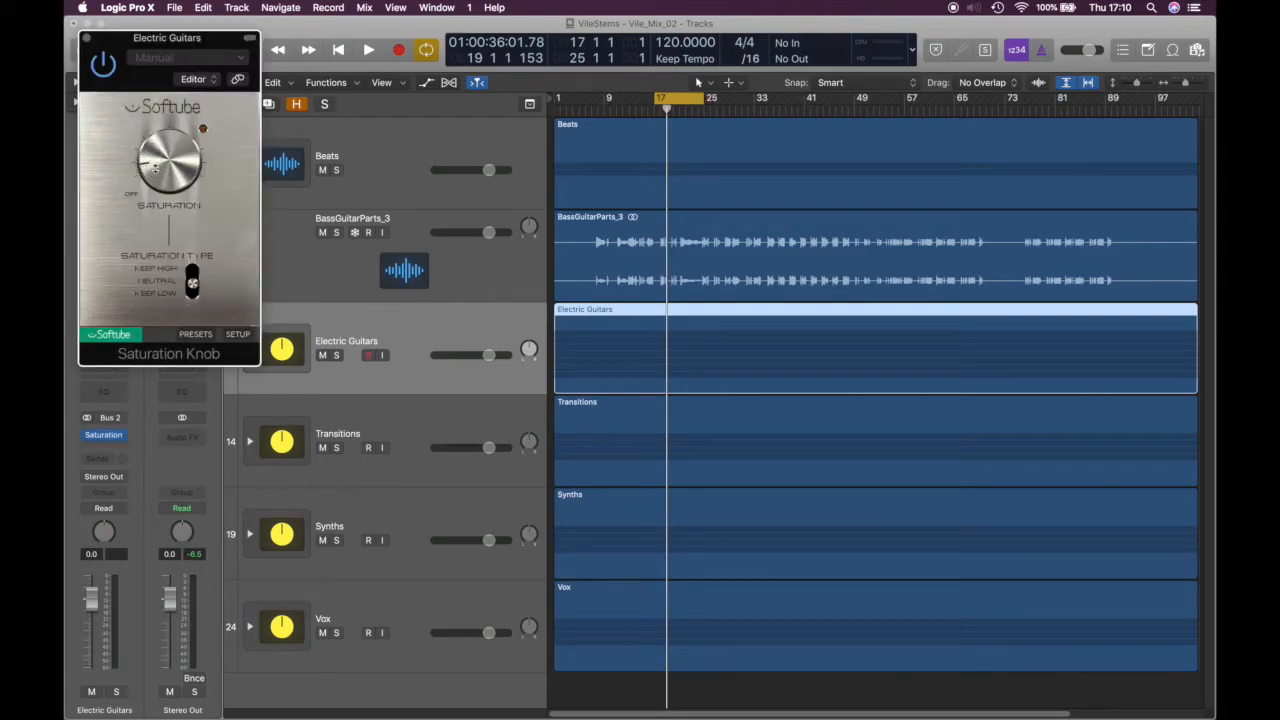
key("space")
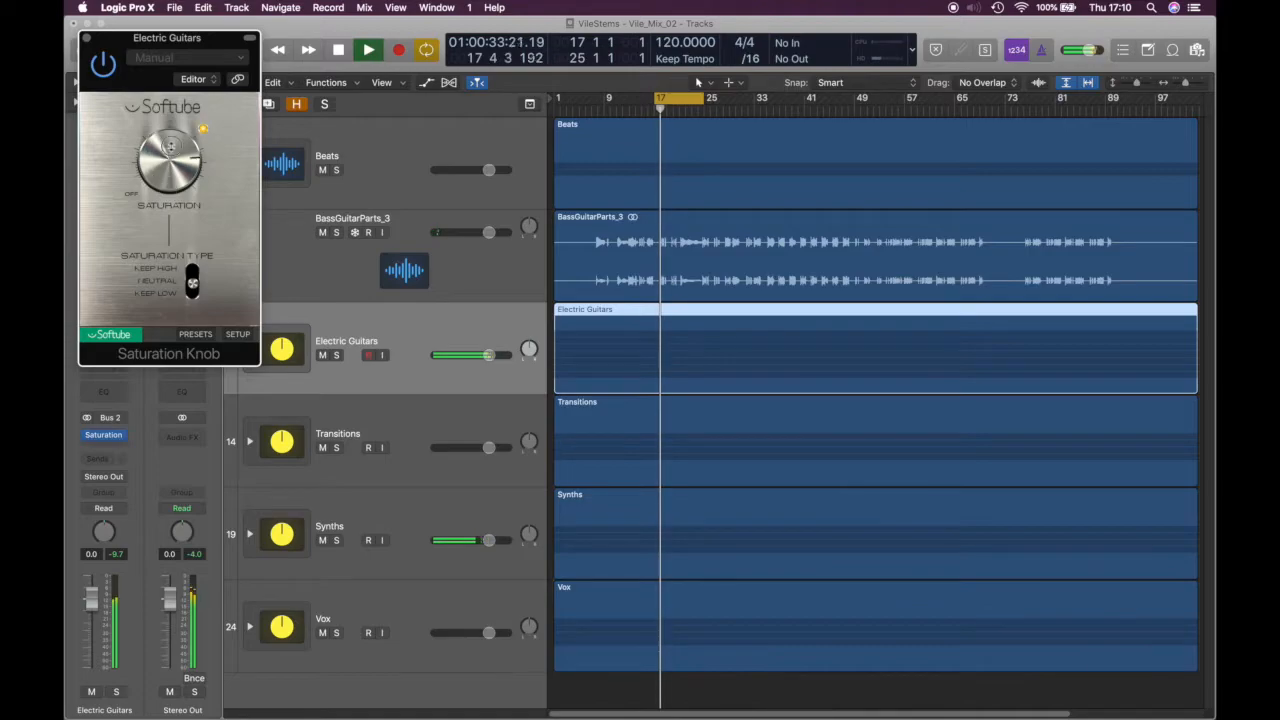
key("space")
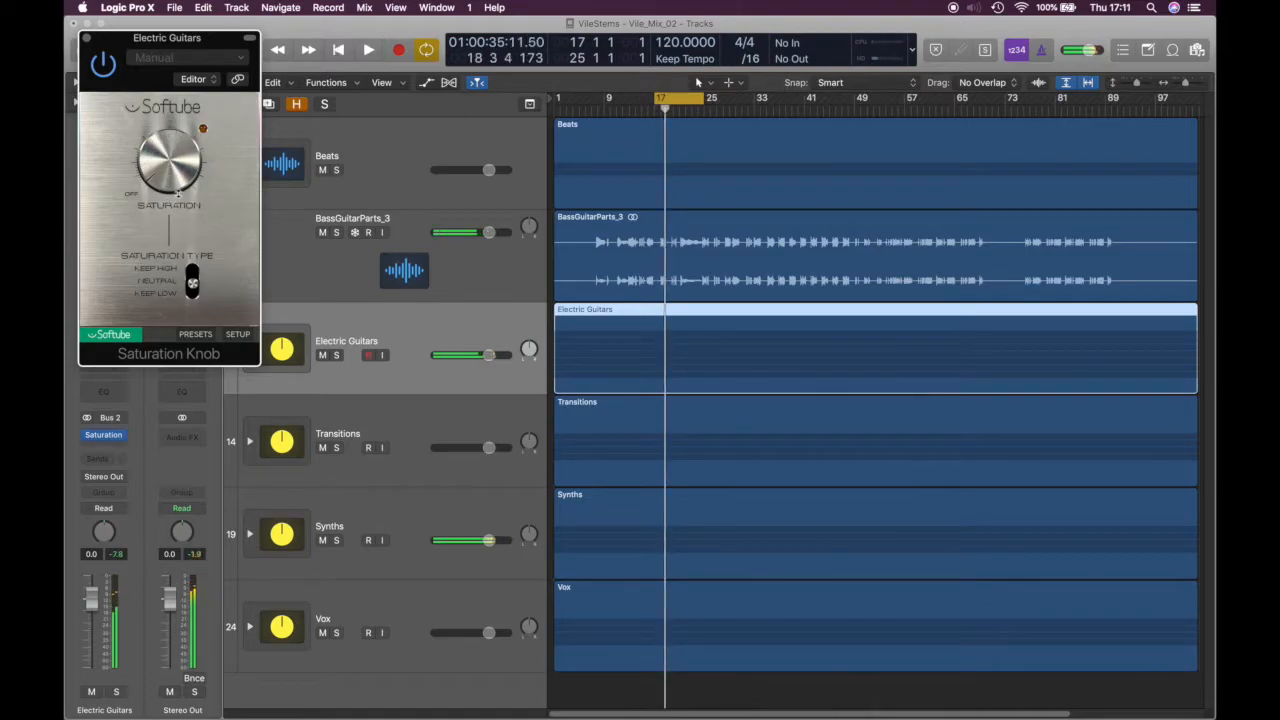
left_click(87, 38)
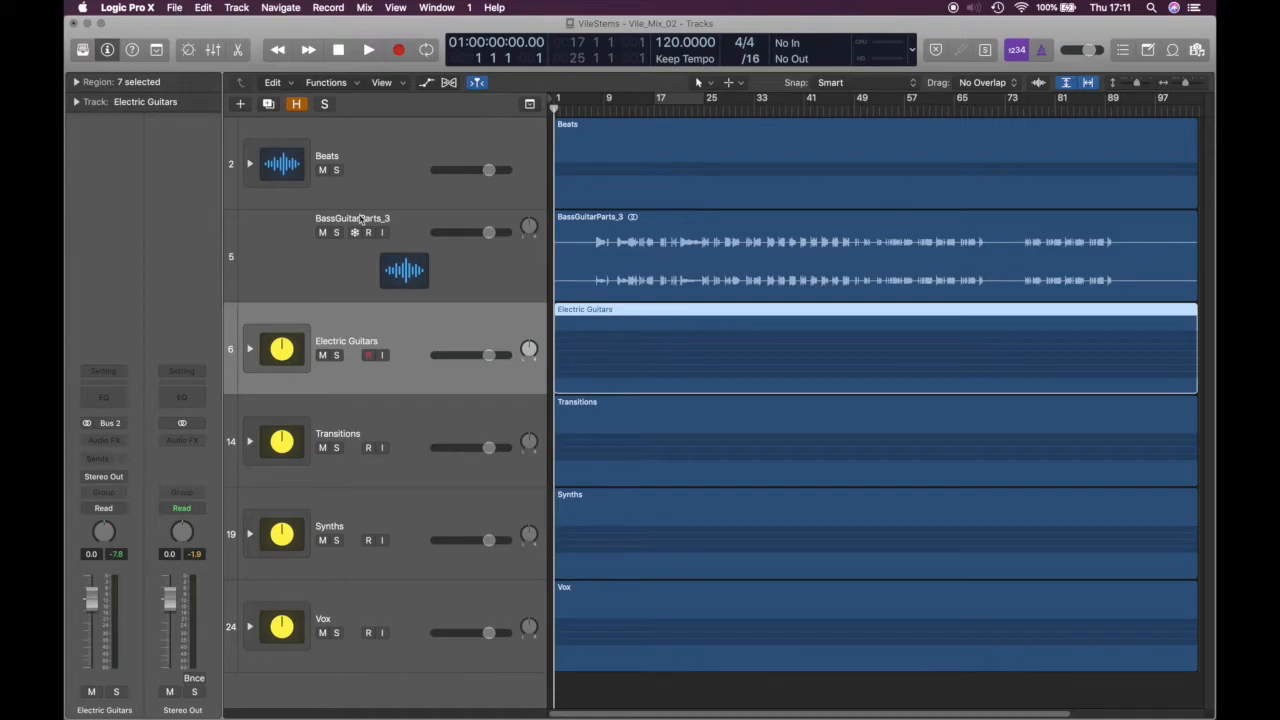
left_click(176, 8)
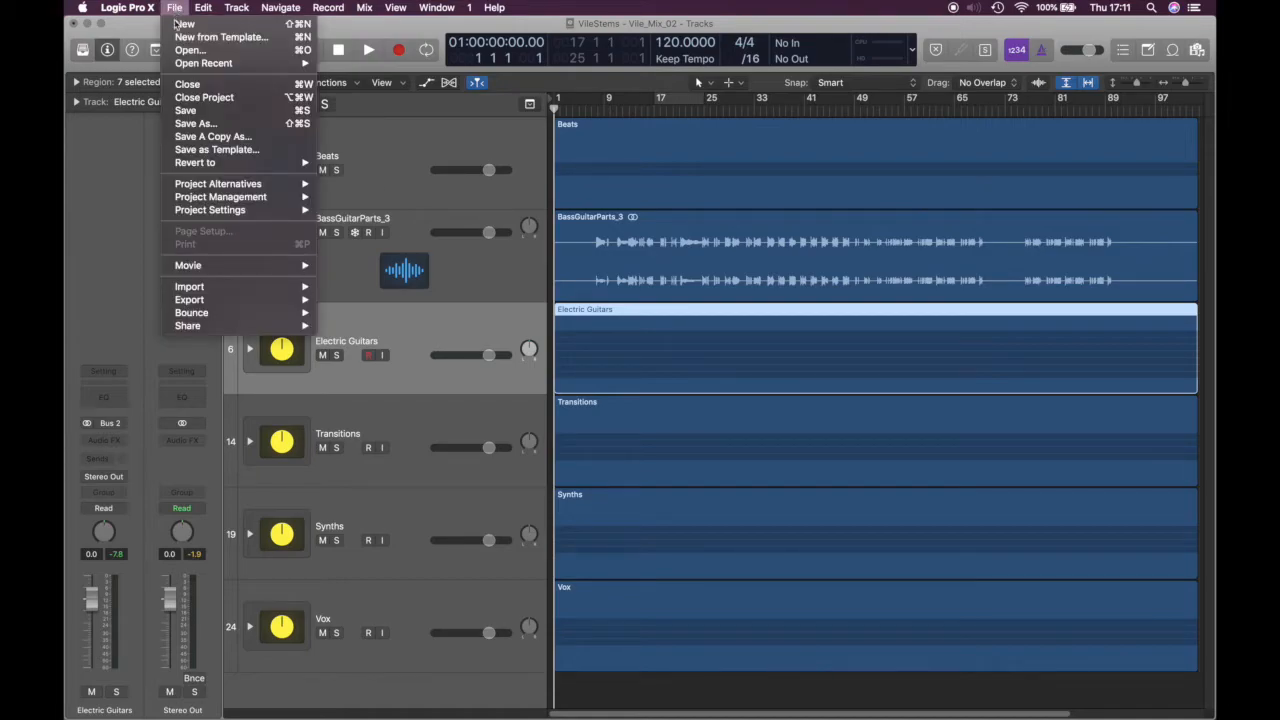
mouse_move(128, 10)
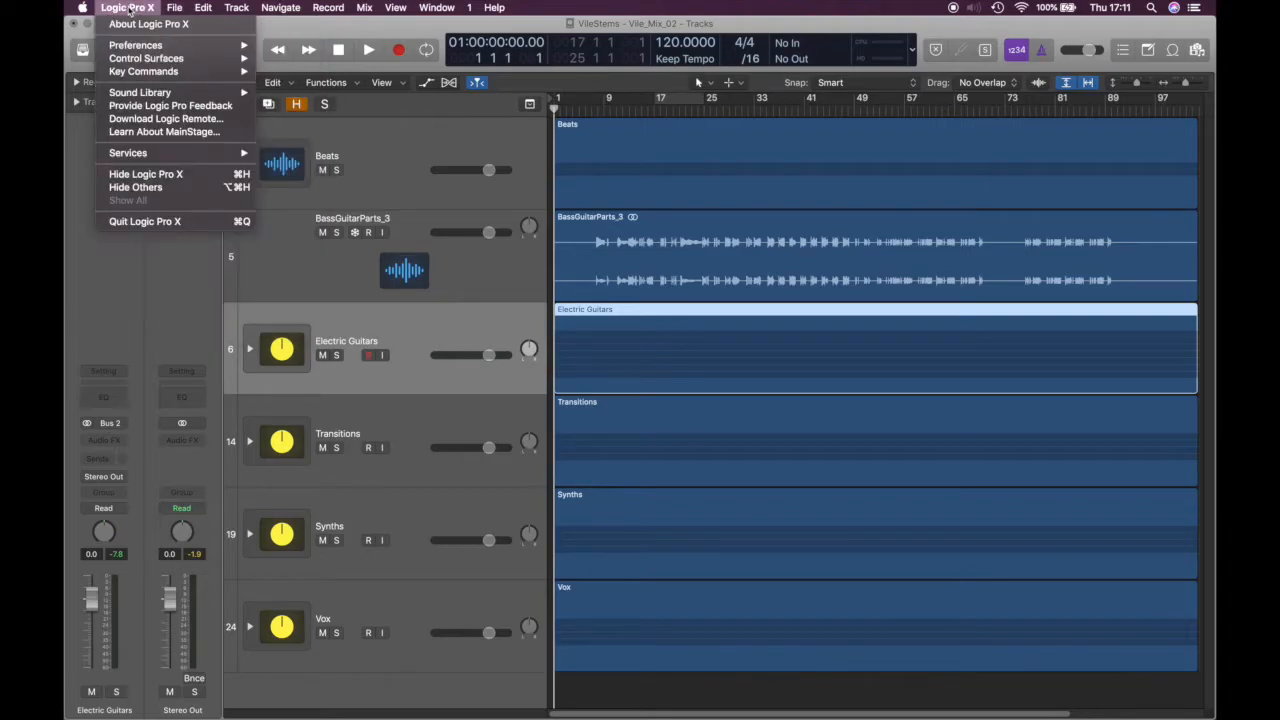
mouse_move(137, 47)
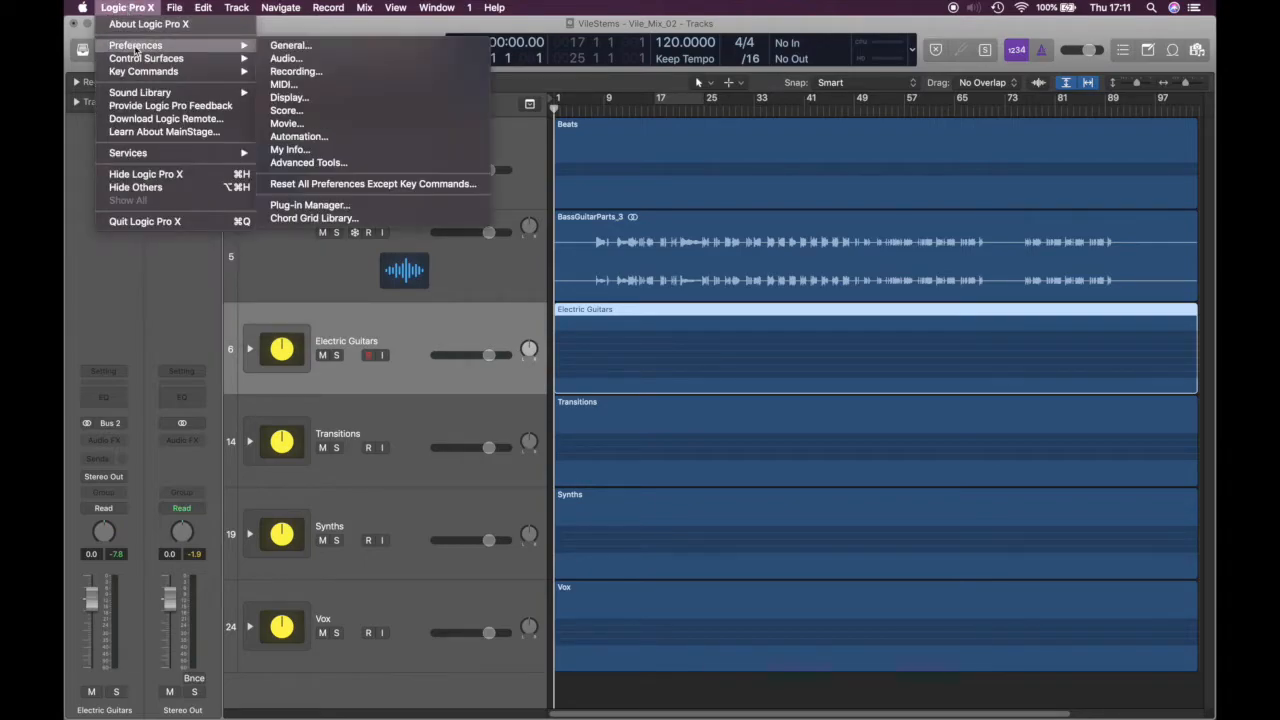
left_click(284, 58)
left_click_drag(639, 88, 828, 158)
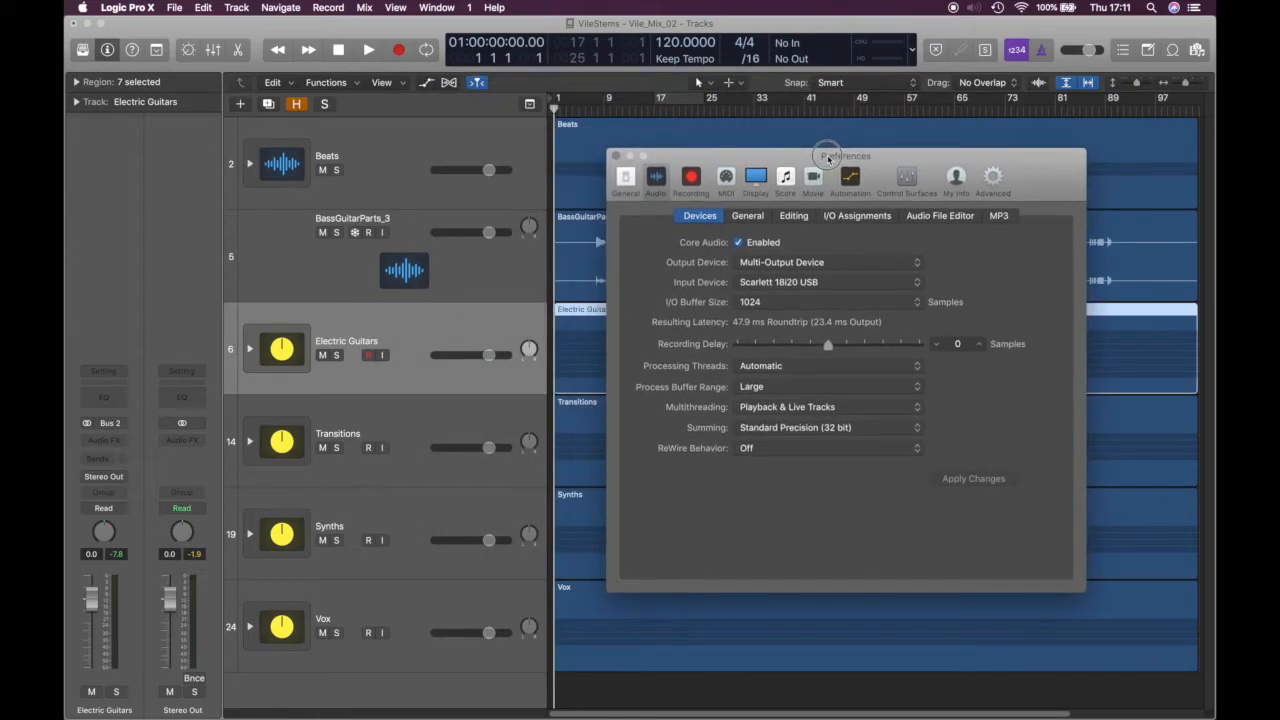
left_click_drag(831, 160, 836, 130)
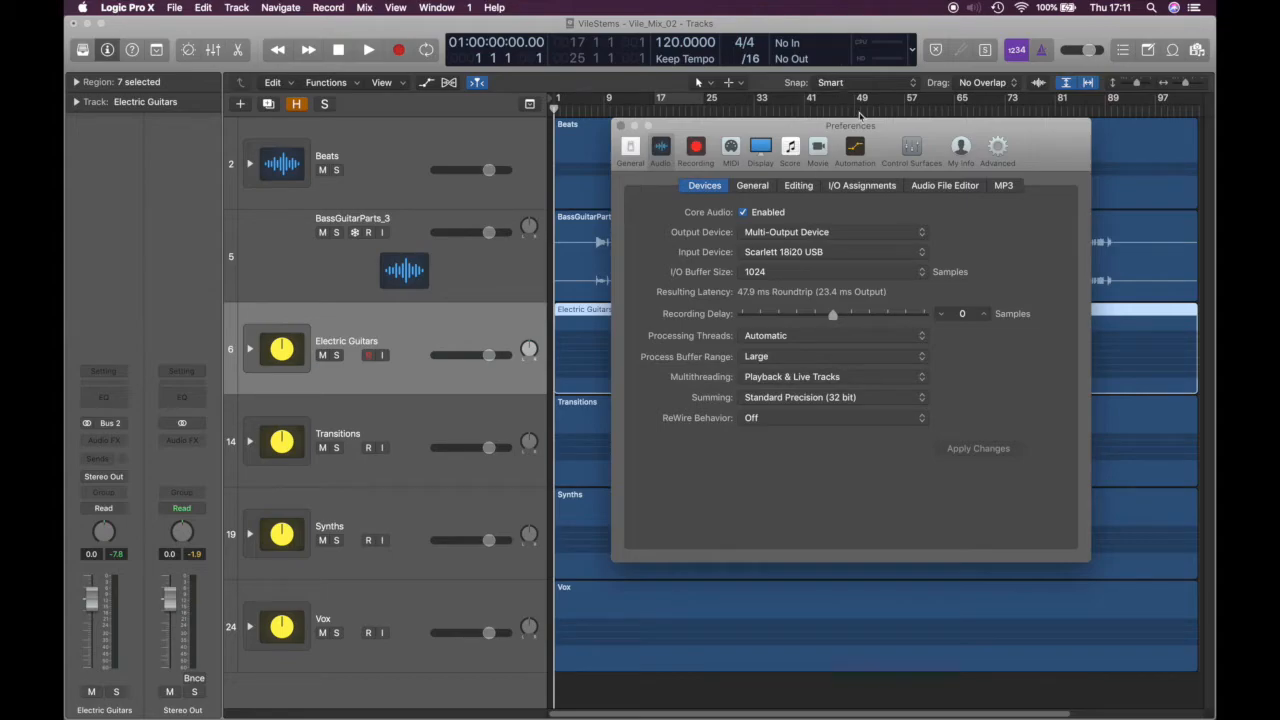
left_click_drag(859, 117, 787, 118)
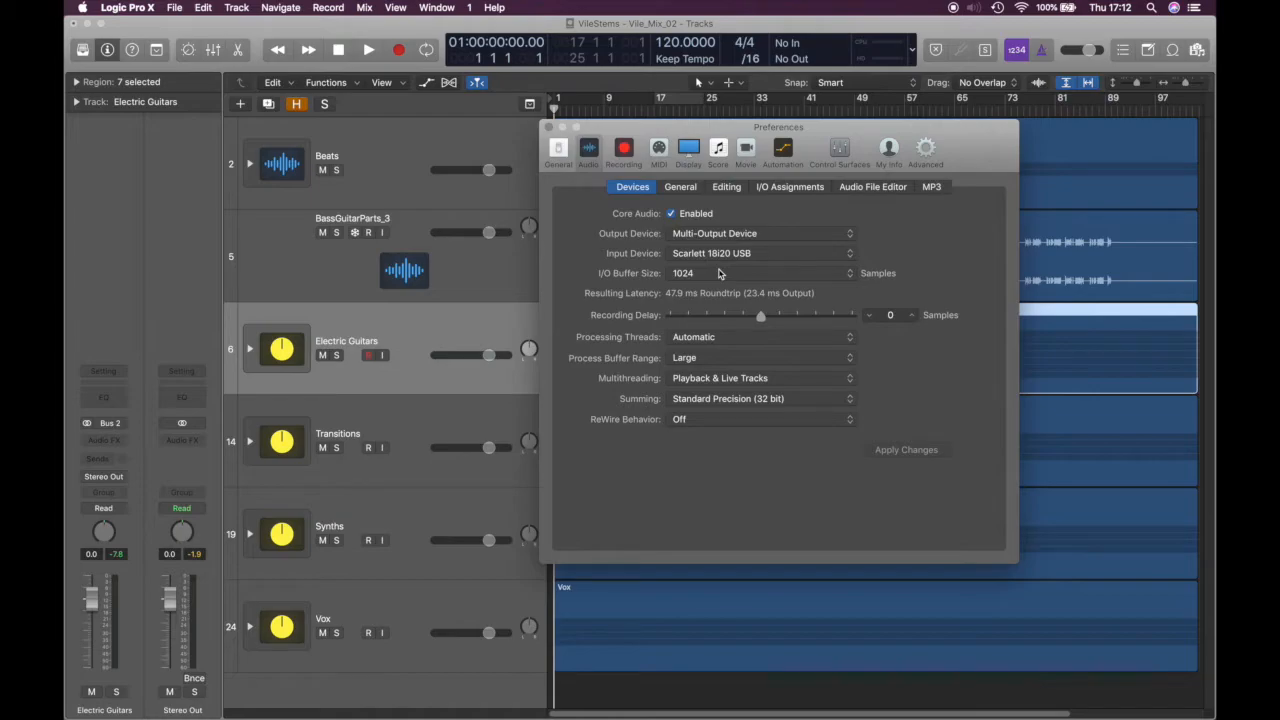
left_click(686, 277)
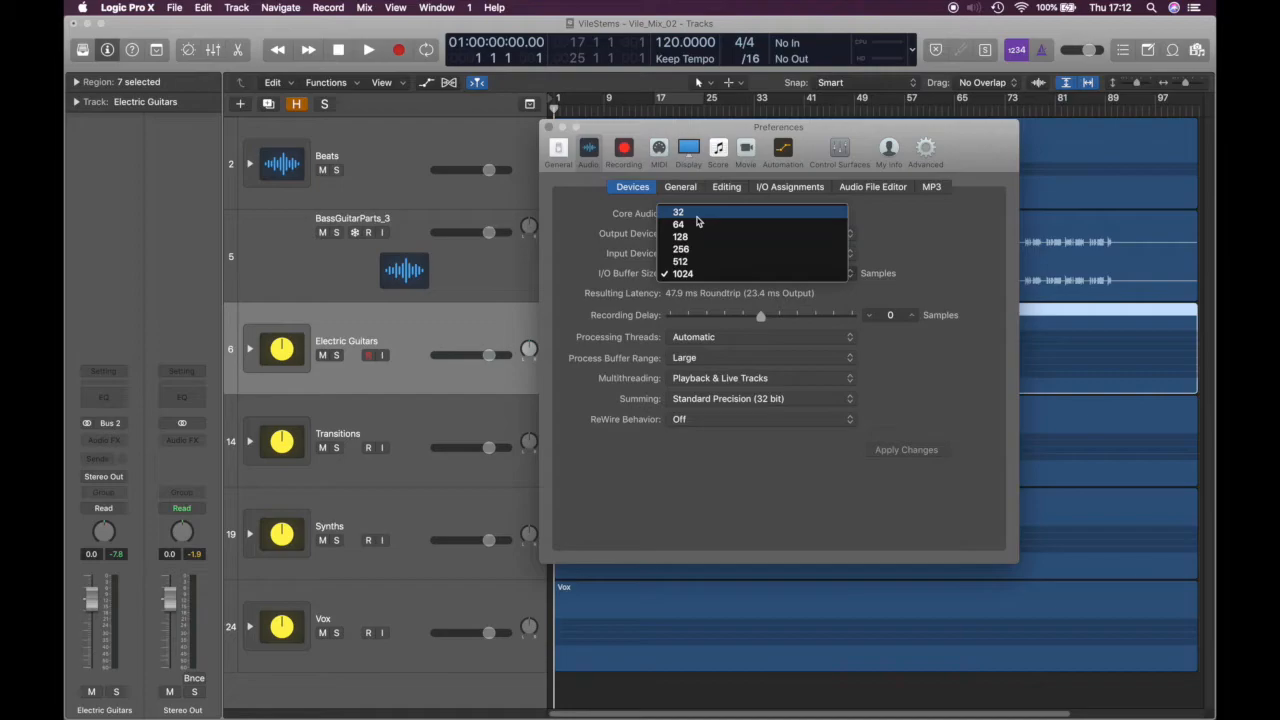
left_click(698, 274)
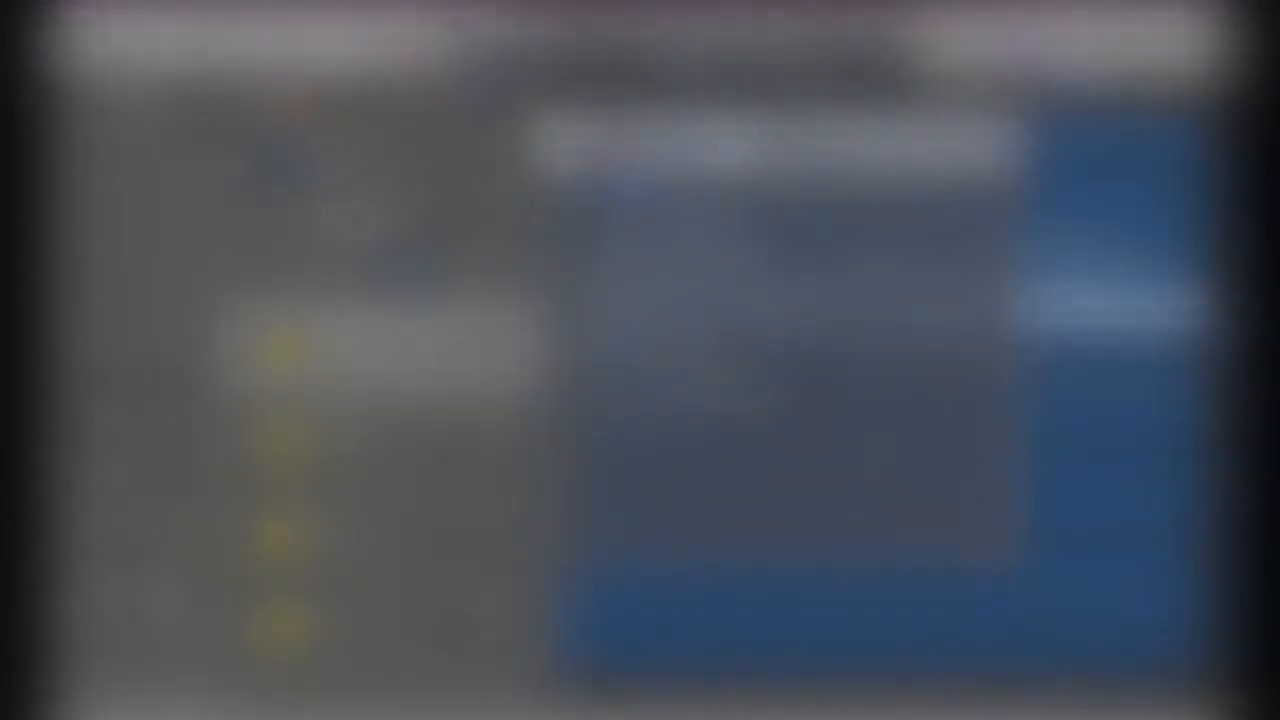
Close the preferences and bring up the Stereo Out Audio FX plug-in list
left_click(549, 129)
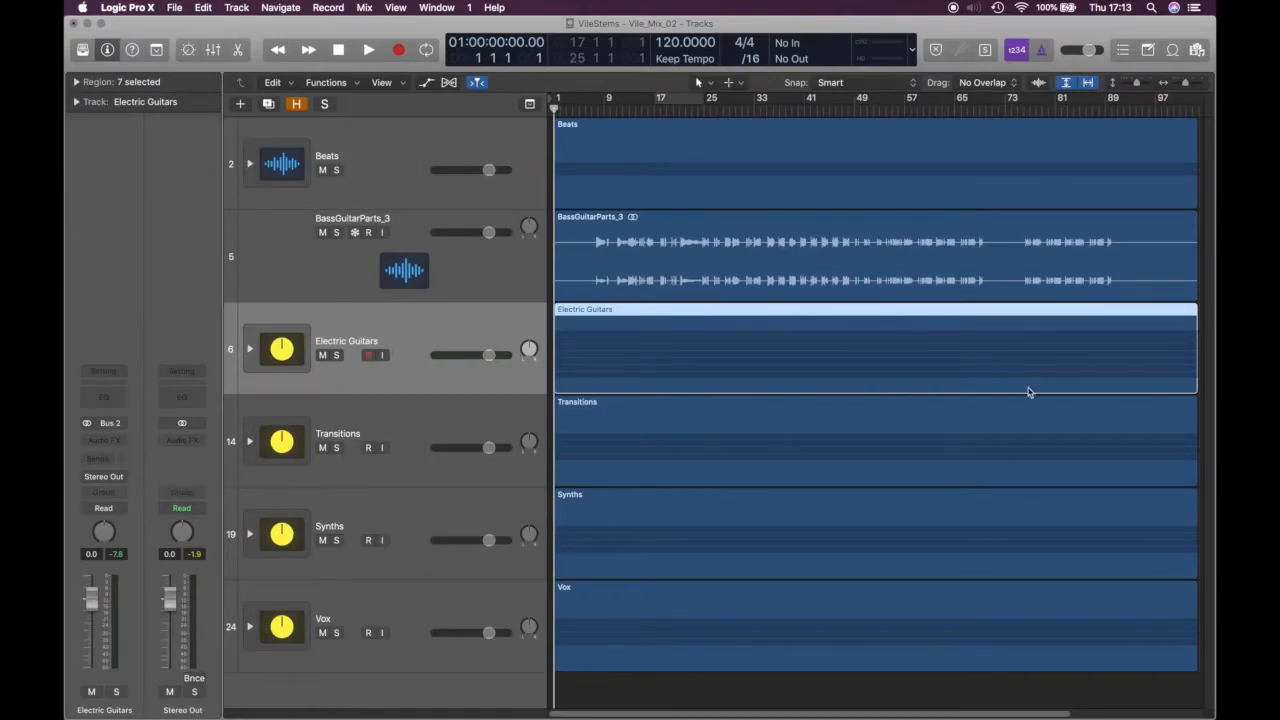
left_click(200, 442)
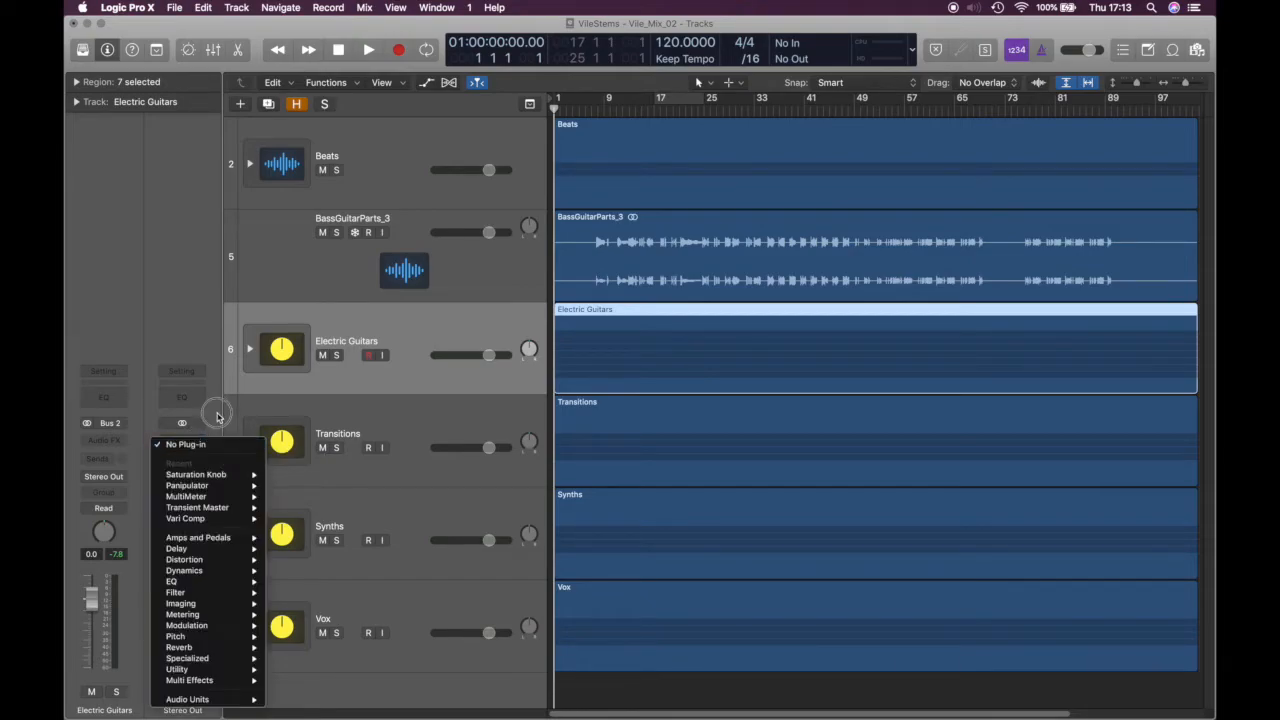
mouse_move(210, 616)
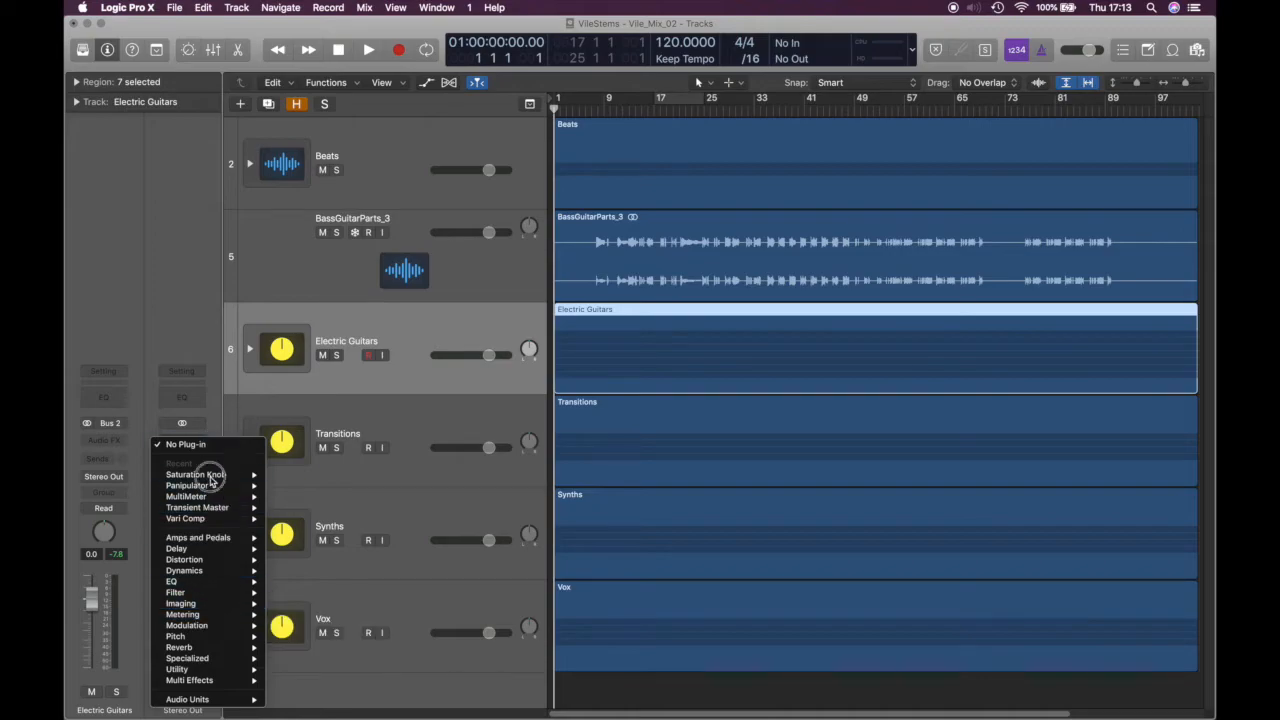
left_click(211, 418)
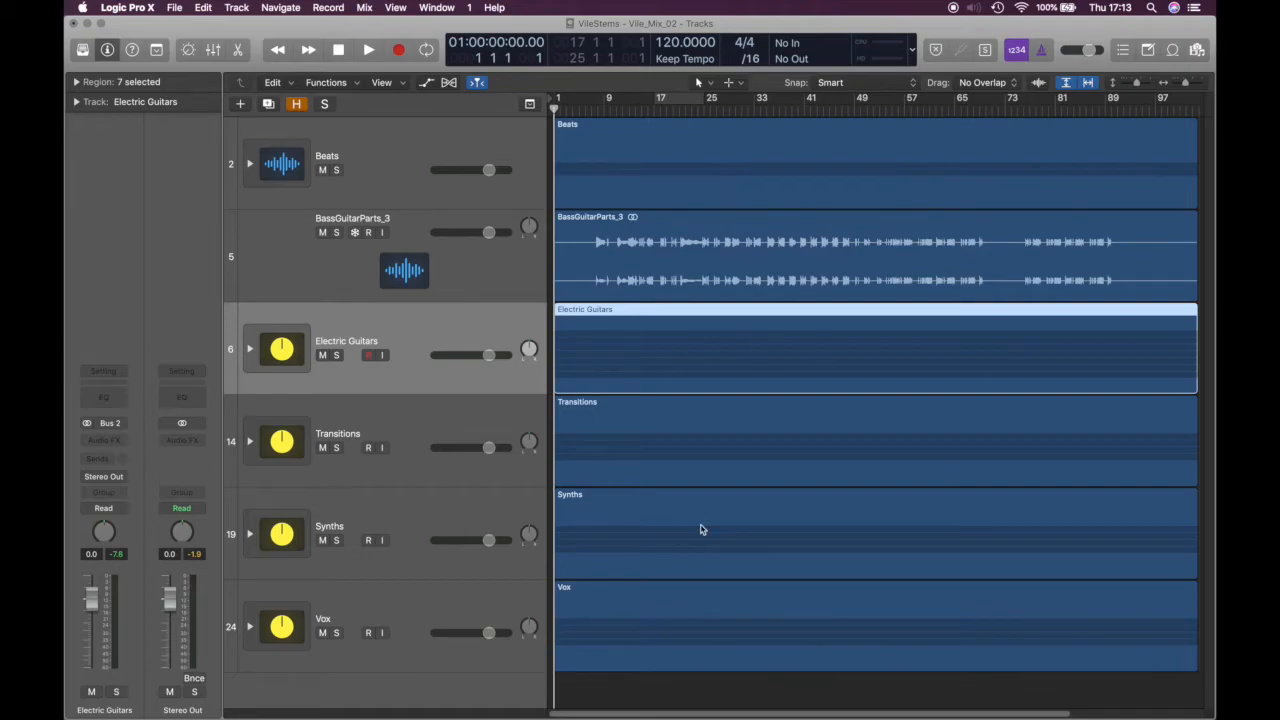
left_click(195, 441)
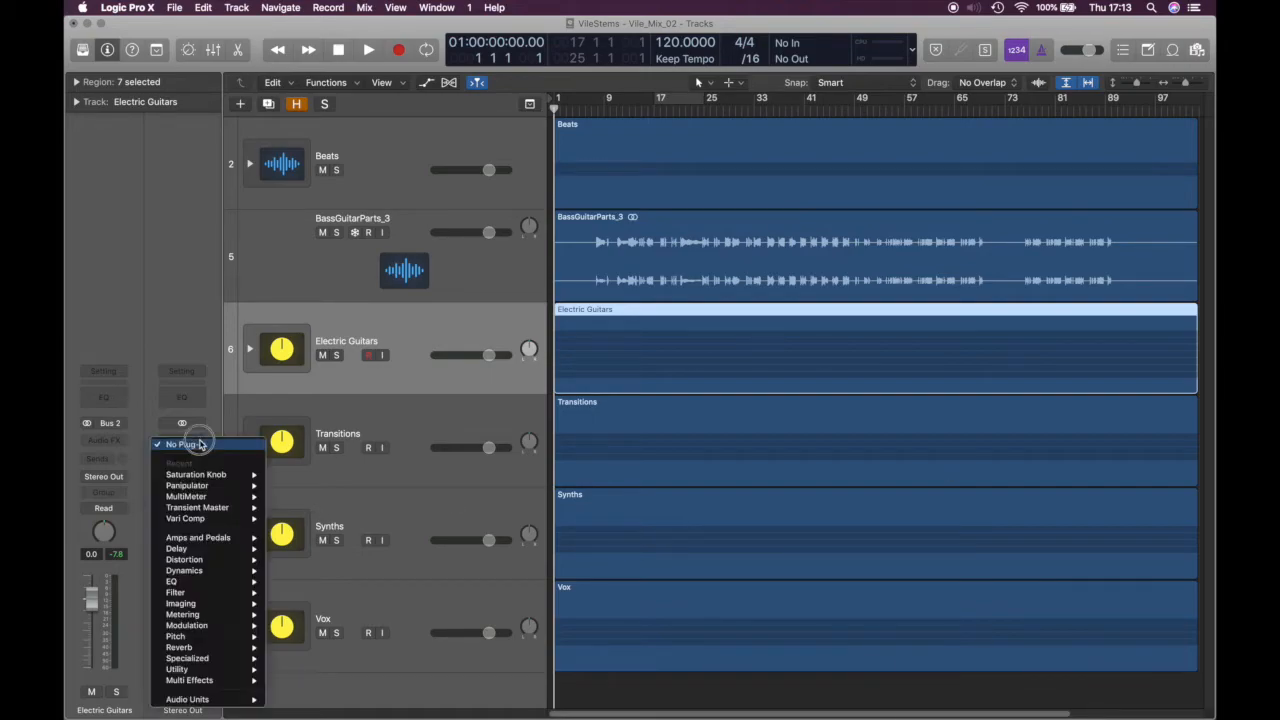
Insert a stereo MultiMeter on the Stereo Out and move its window off the tracks
mouse_move(218, 614)
mouse_move(327, 660)
left_click(410, 658)
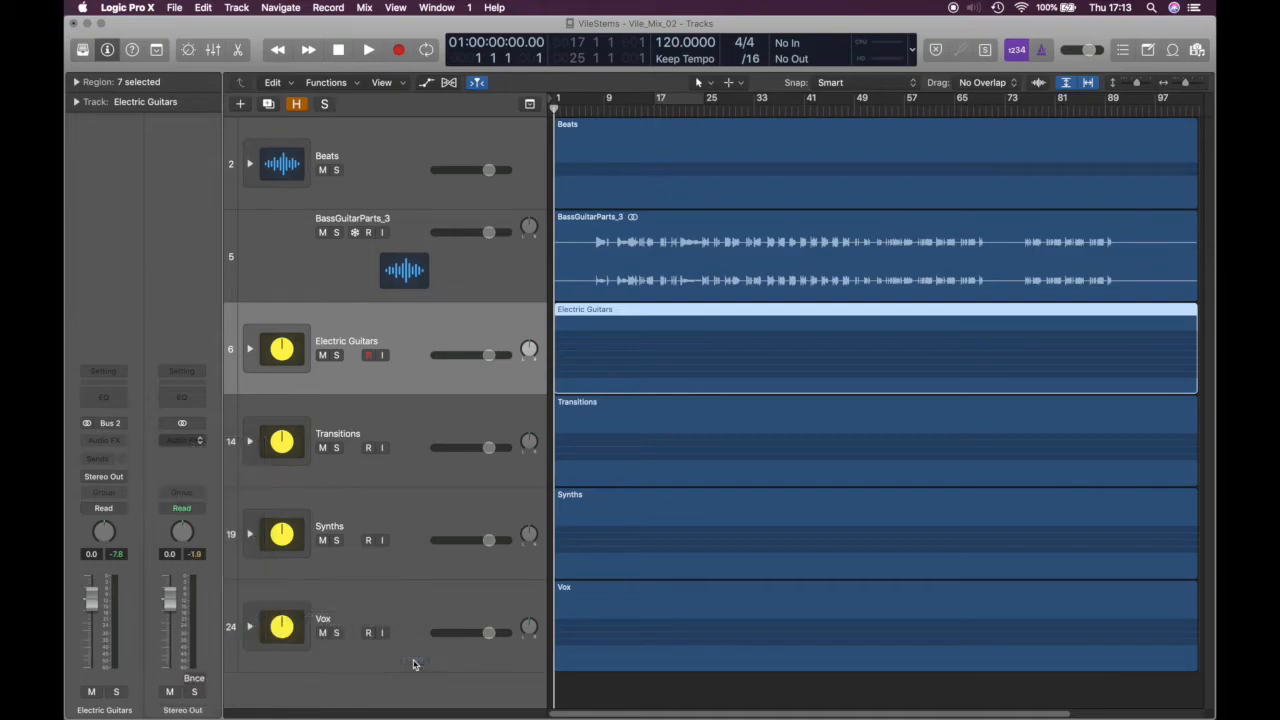
left_click_drag(556, 57, 859, 187)
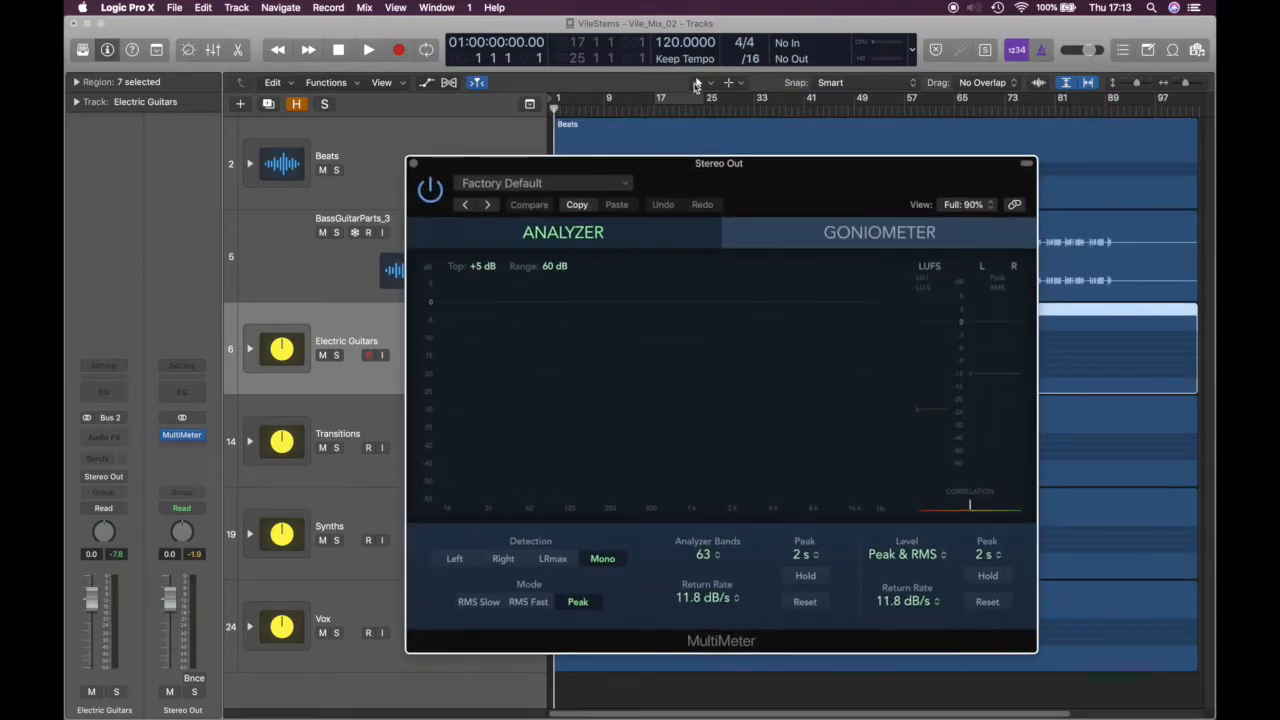
Turn on cycle playback over bars 17 to 33
left_click(690, 103)
left_click_drag(690, 103, 755, 103)
left_click_drag(655, 100, 657, 100)
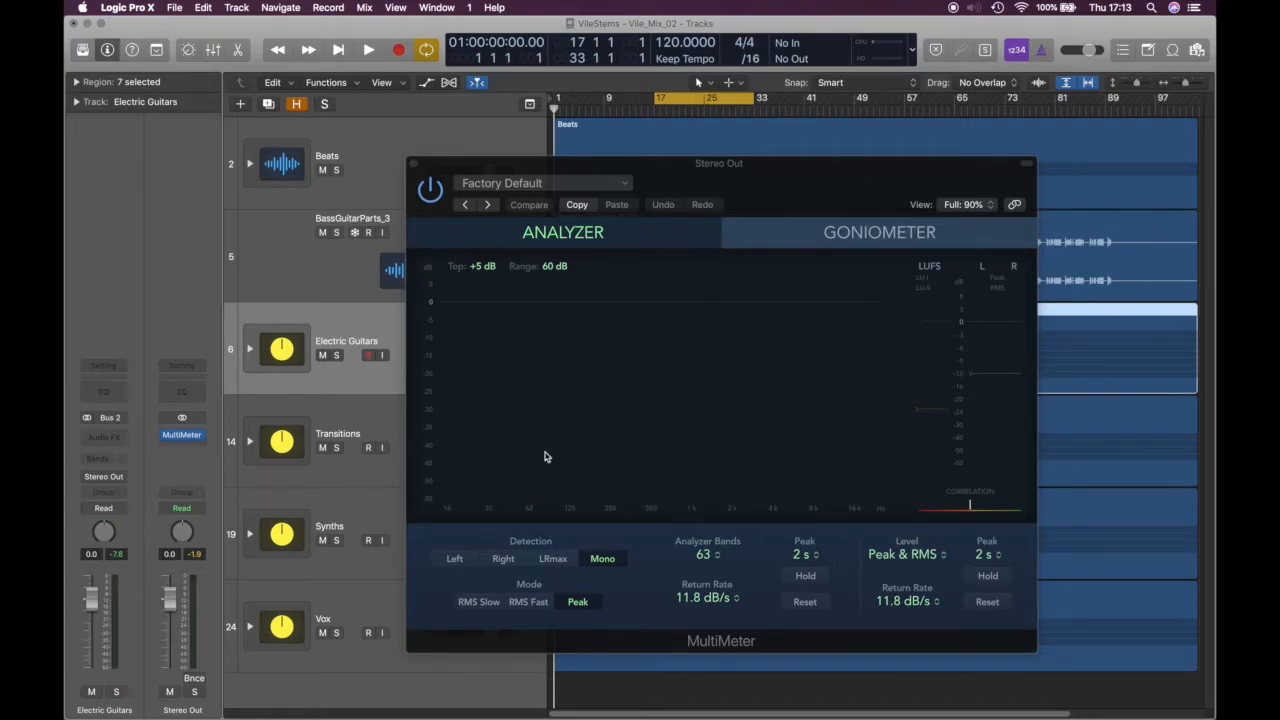
Set the LUFS target to about -12, try RMS modes, return to Peak
left_click_drag(757, 165, 744, 139)
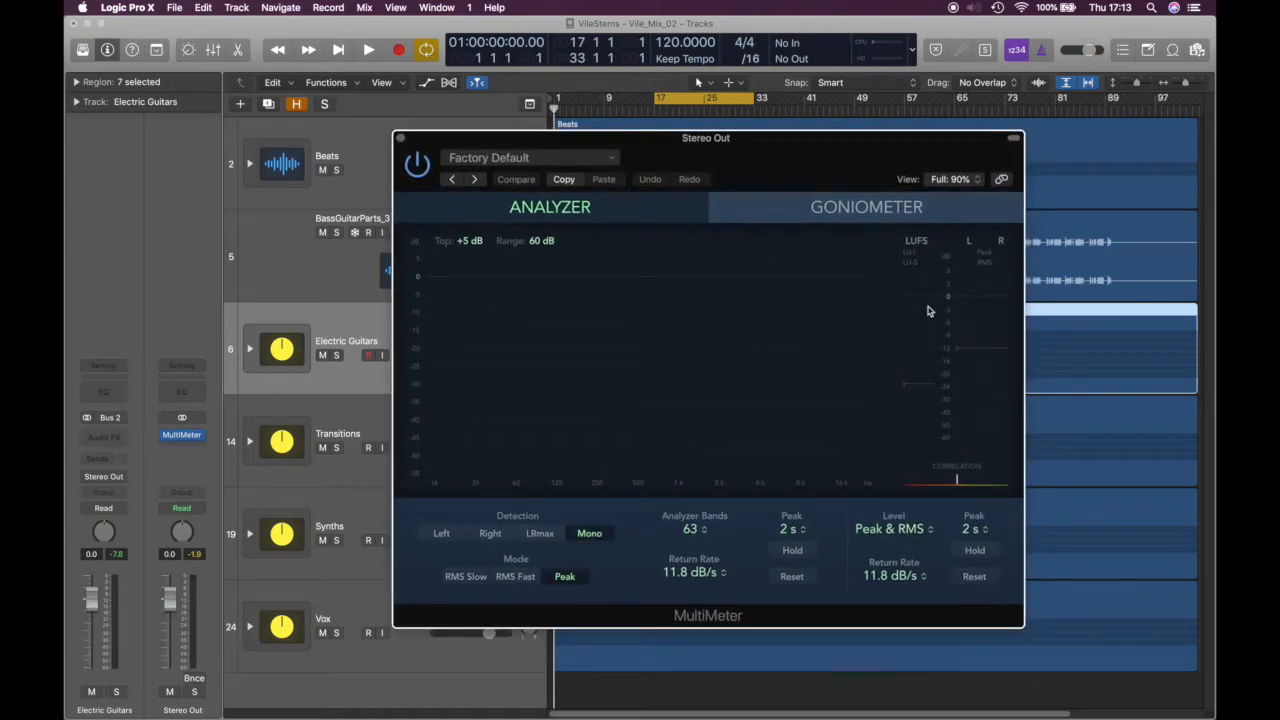
mouse_move(922, 386)
left_mouse_down()
mouse_move(930, 297)
mouse_move(934, 349)
mouse_move(929, 338)
left_mouse_up()
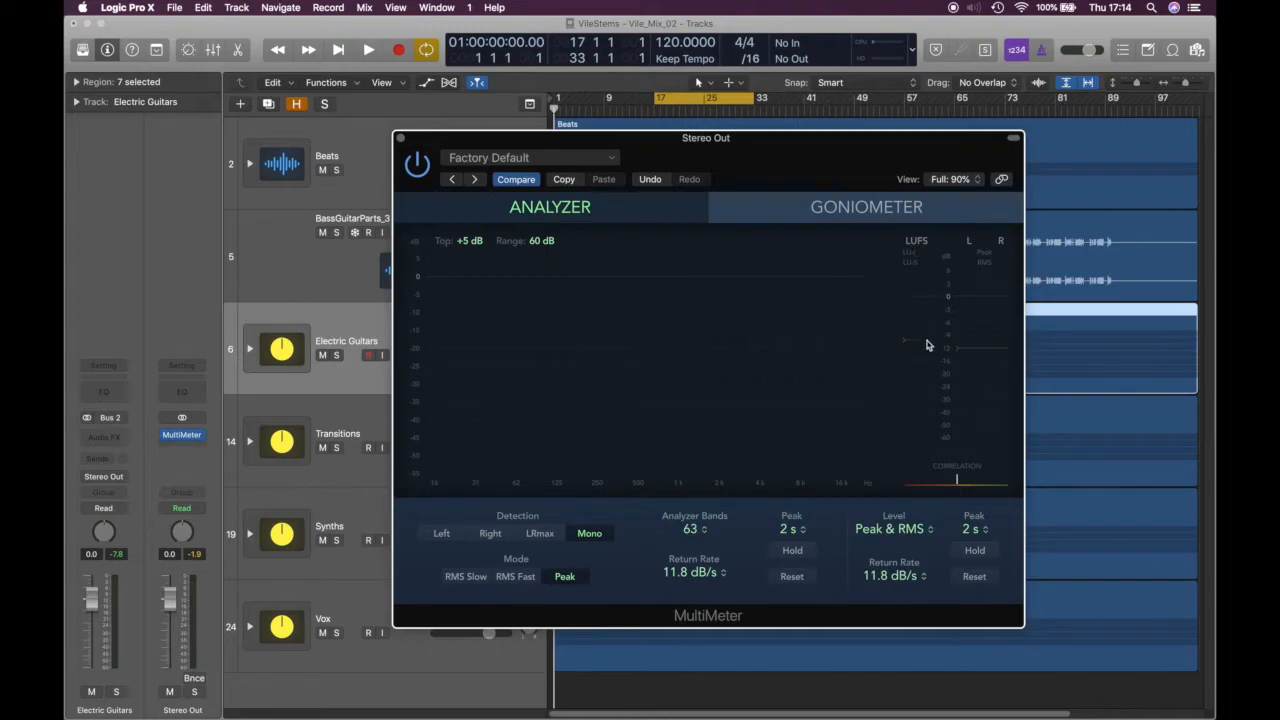
left_click_drag(929, 340, 935, 350)
left_click(513, 577)
left_click(486, 579)
left_click(564, 577)
left_click_drag(887, 142, 1051, 147)
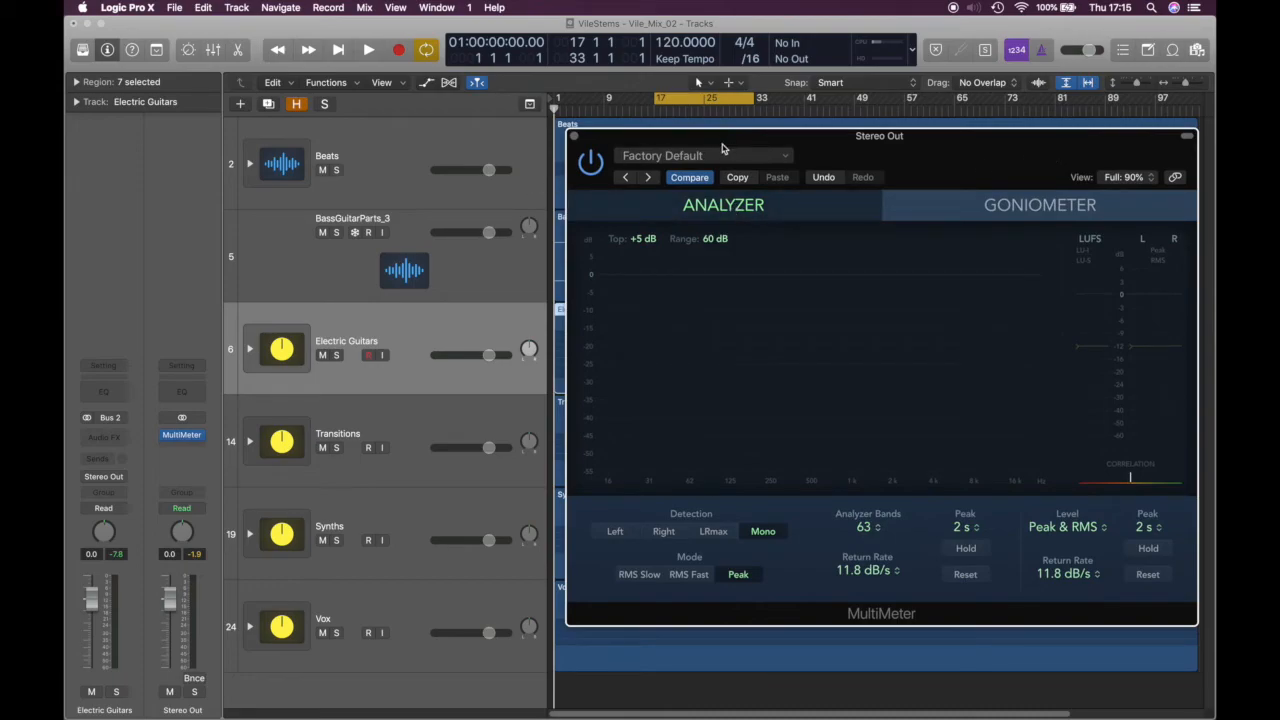
Play the cycle and read -3.1/-1.6 dB peaks and -19.7 LUFS integrated
key("space")
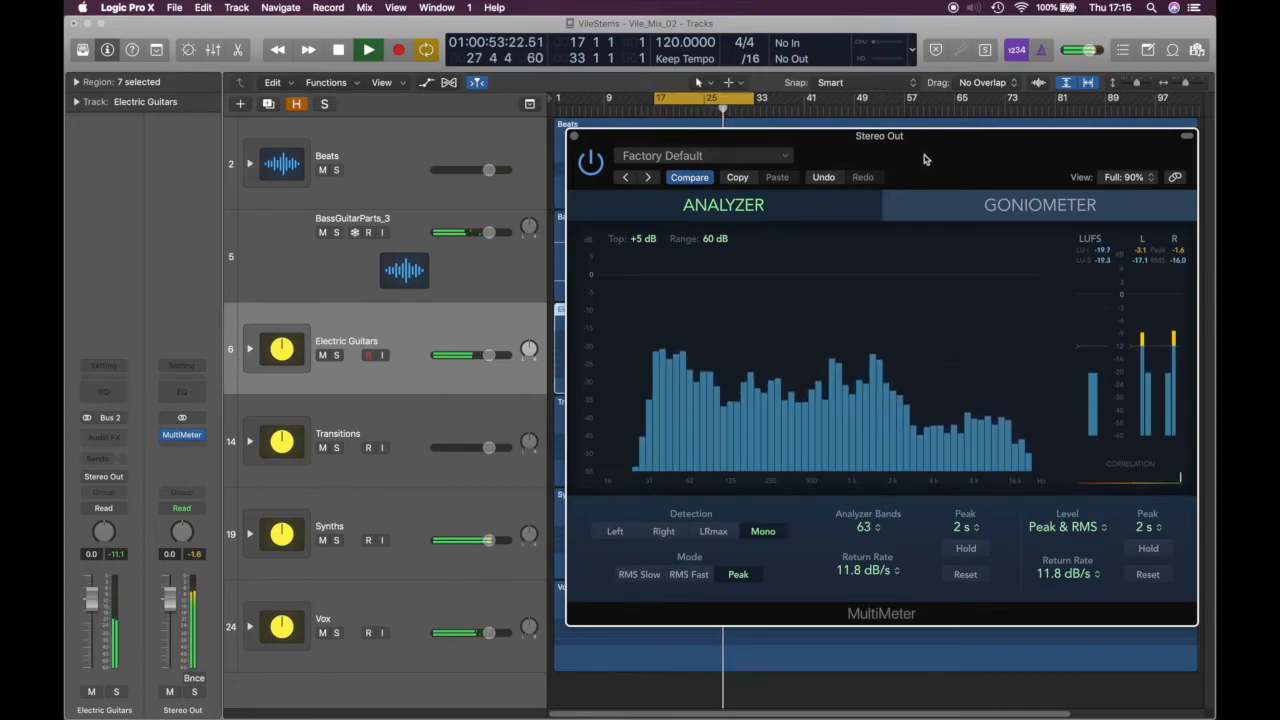
key("space")
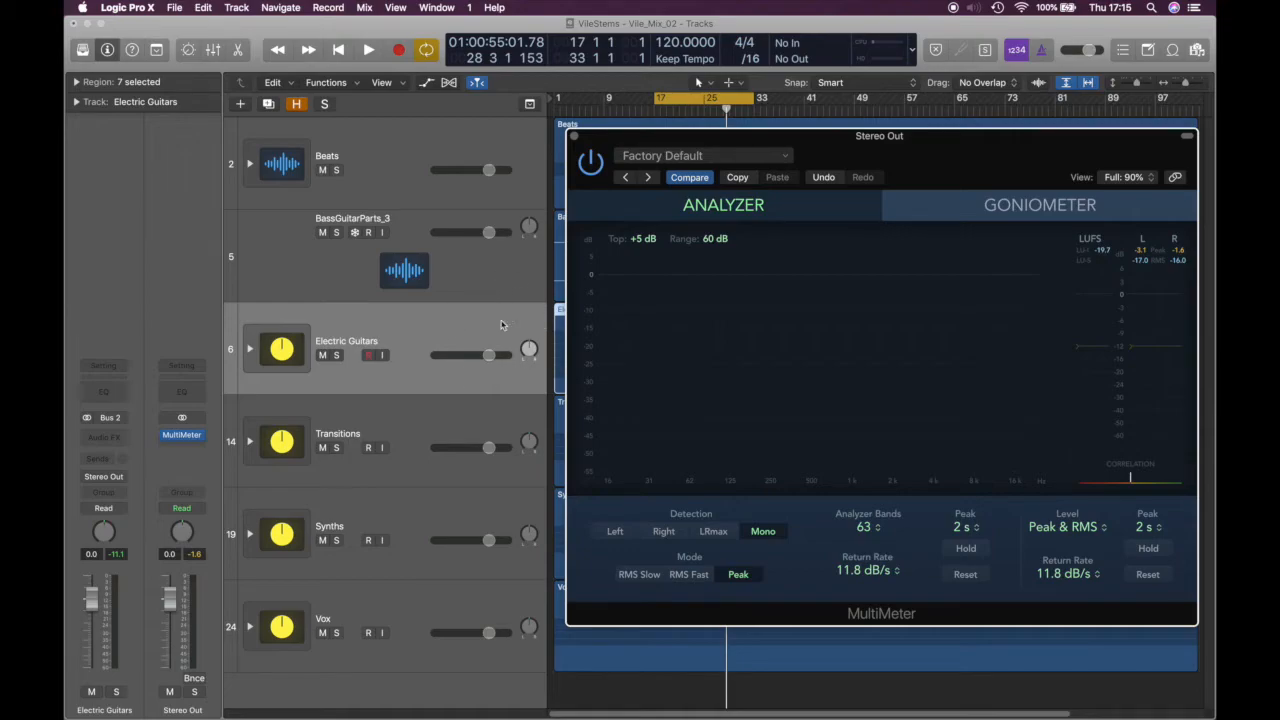
Insert a stereo Boz Digital Labs Panipulator after the MultiMeter on Stereo Out
left_click(196, 436)
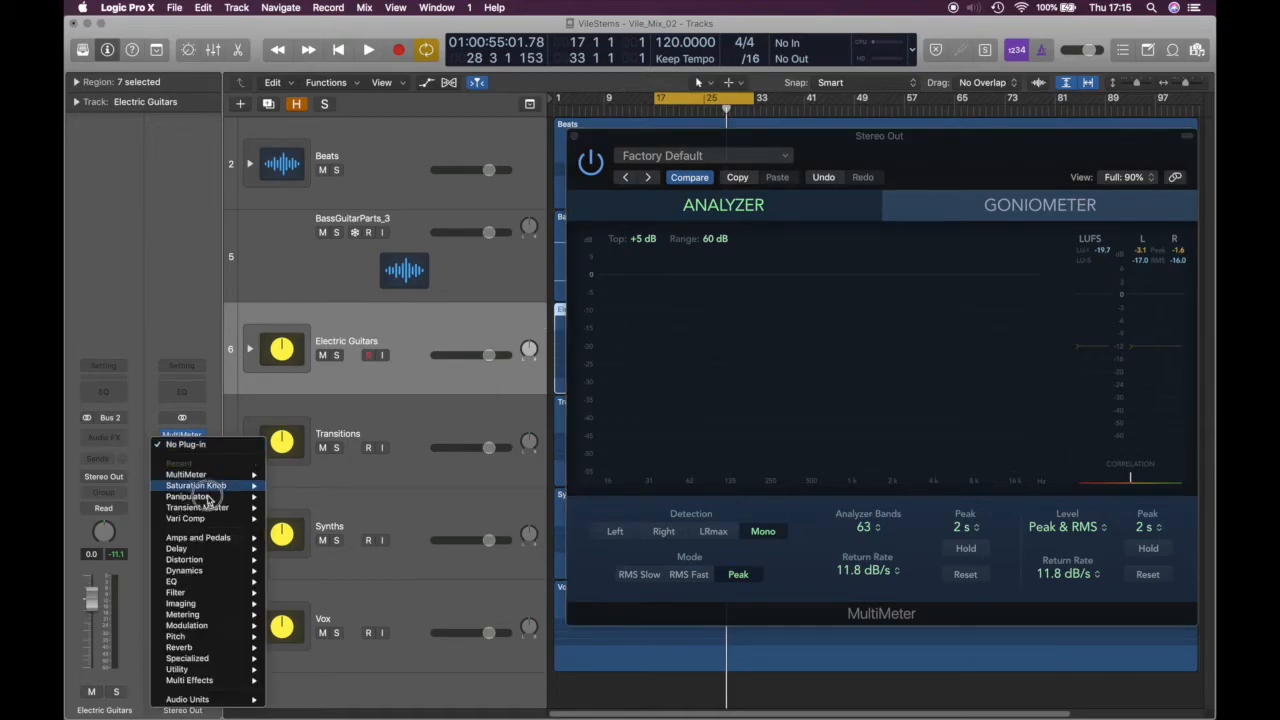
mouse_move(221, 700)
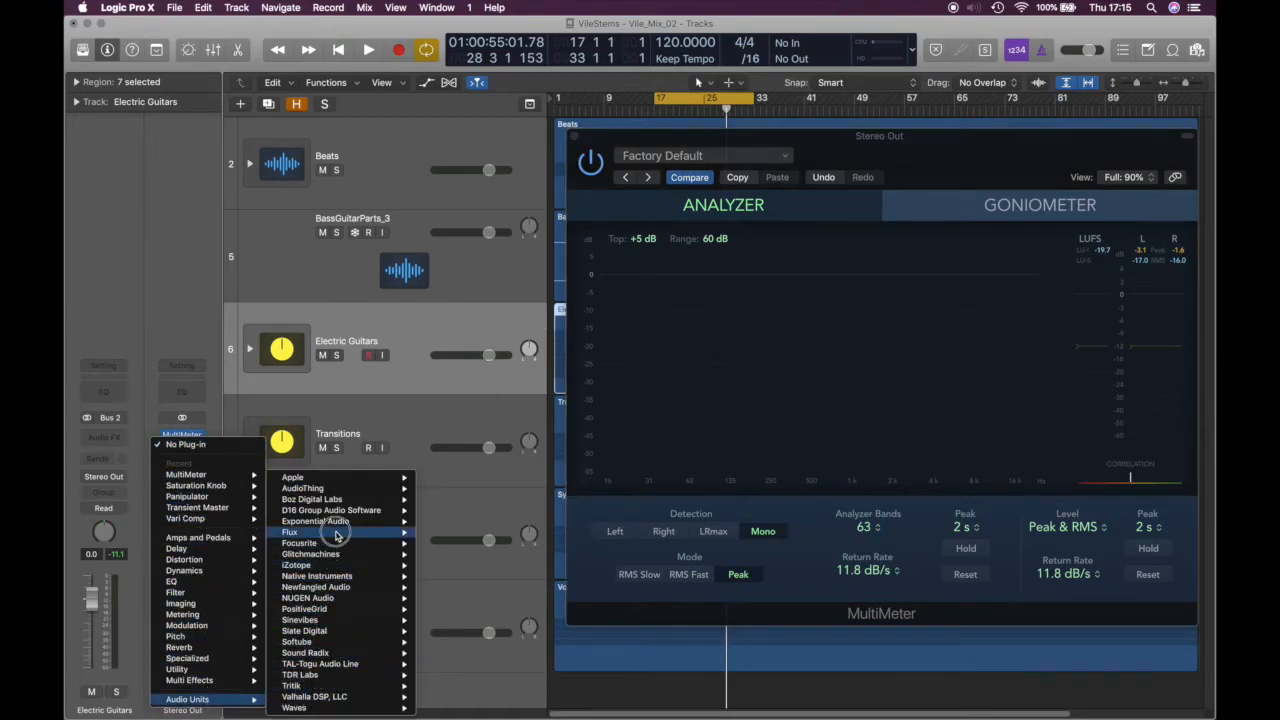
mouse_move(336, 499)
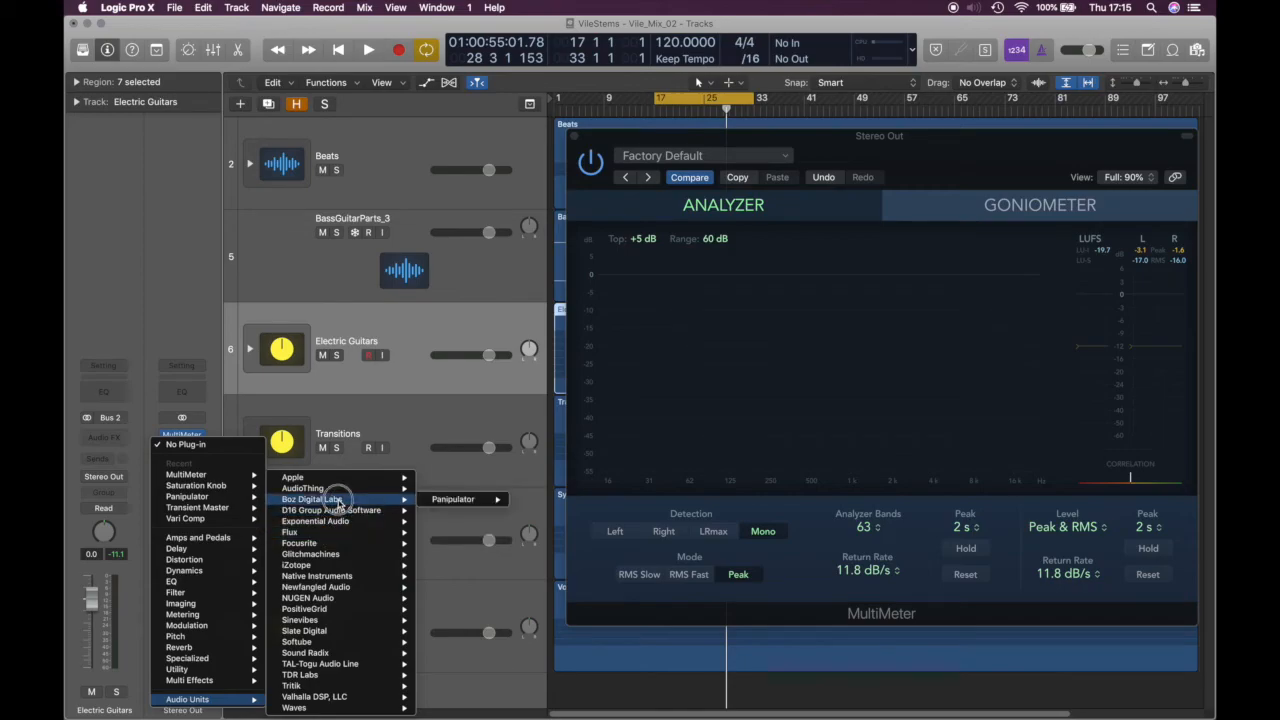
mouse_move(452, 499)
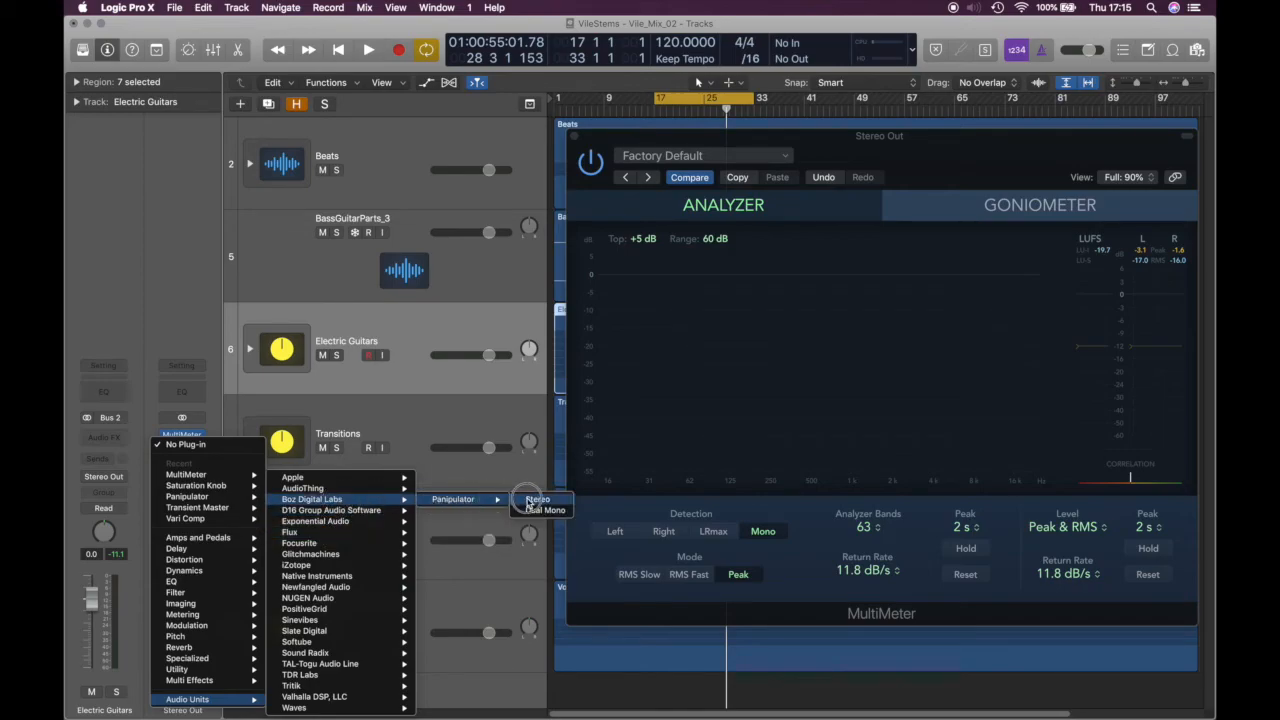
left_click(532, 500)
Engage Panipulator's Mono switch and close its window
left_click_drag(452, 72, 506, 80)
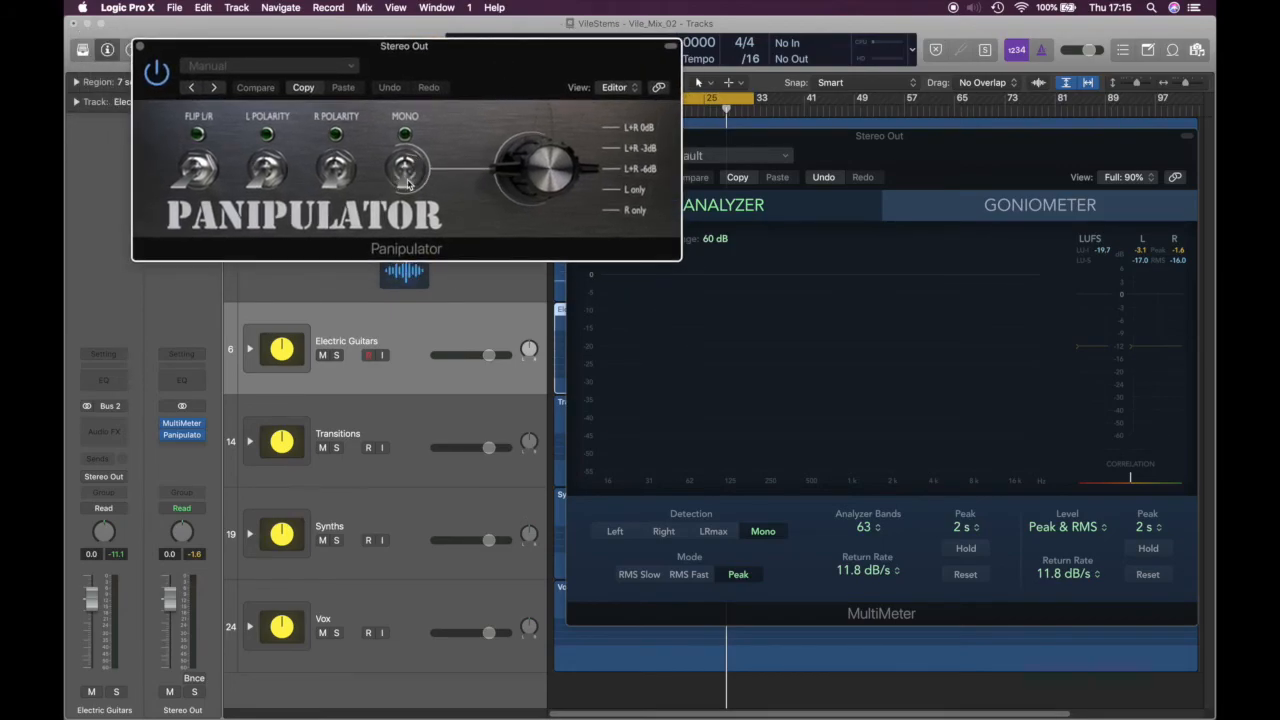
mouse_move(455, 56)
left_mouse_down()
mouse_move(589, 54)
mouse_move(464, 53)
left_mouse_up()
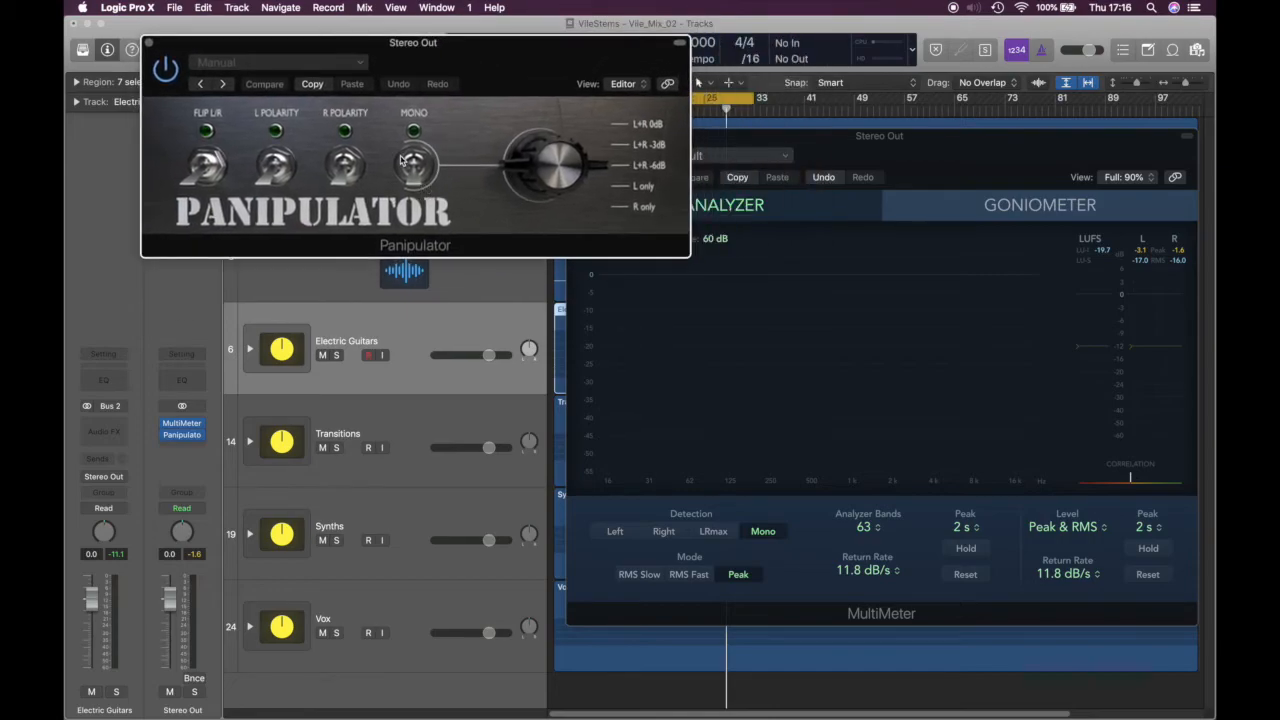
left_click(415, 167)
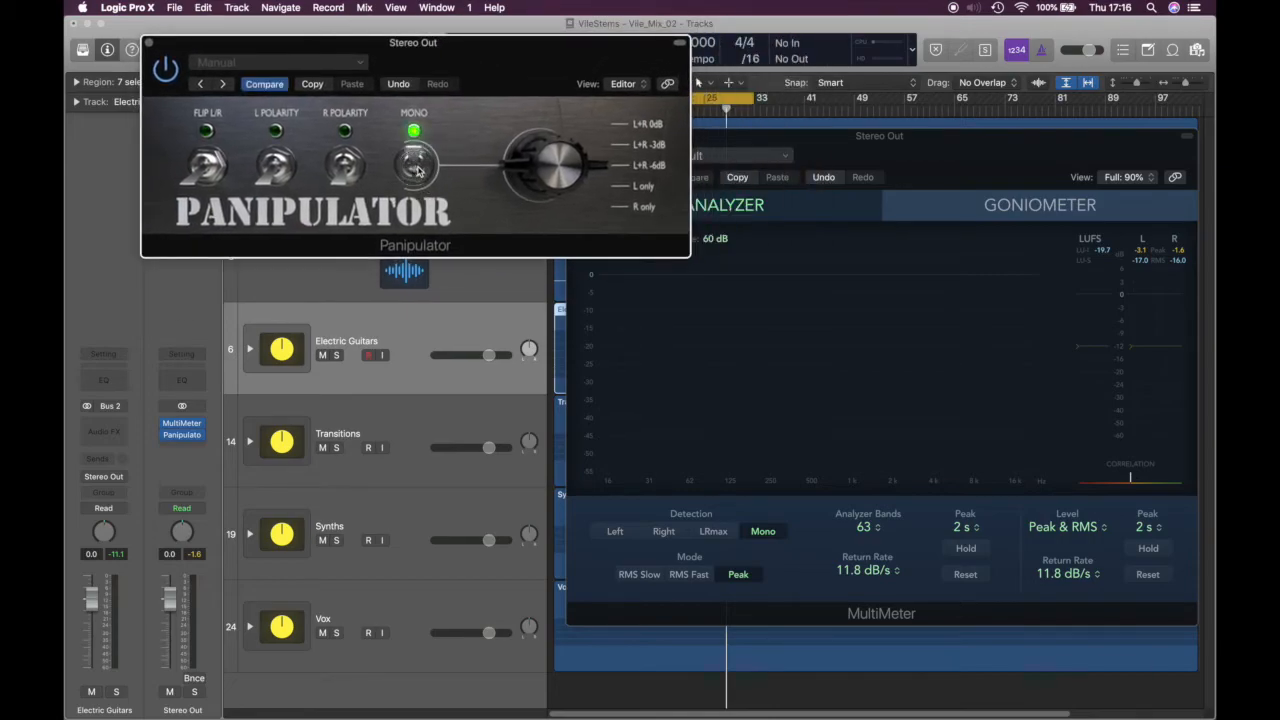
left_click(150, 44)
mouse_move(167, 439)
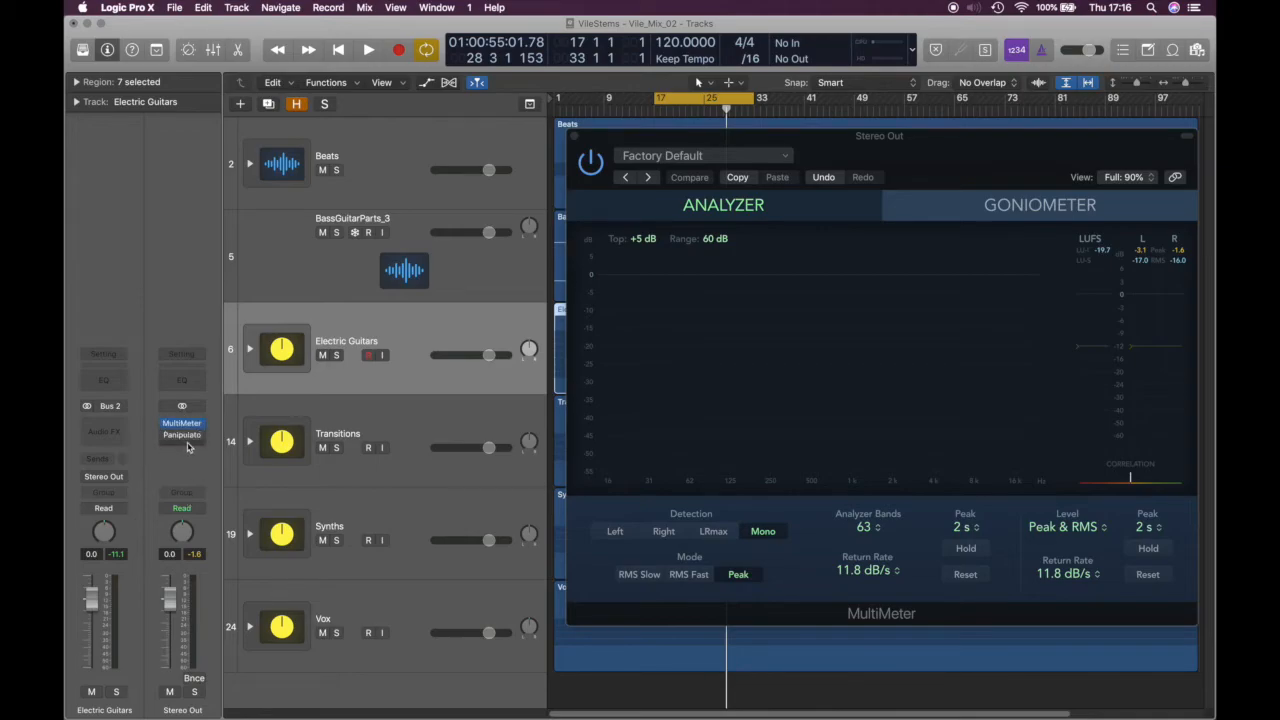
left_click_drag(867, 167, 709, 158)
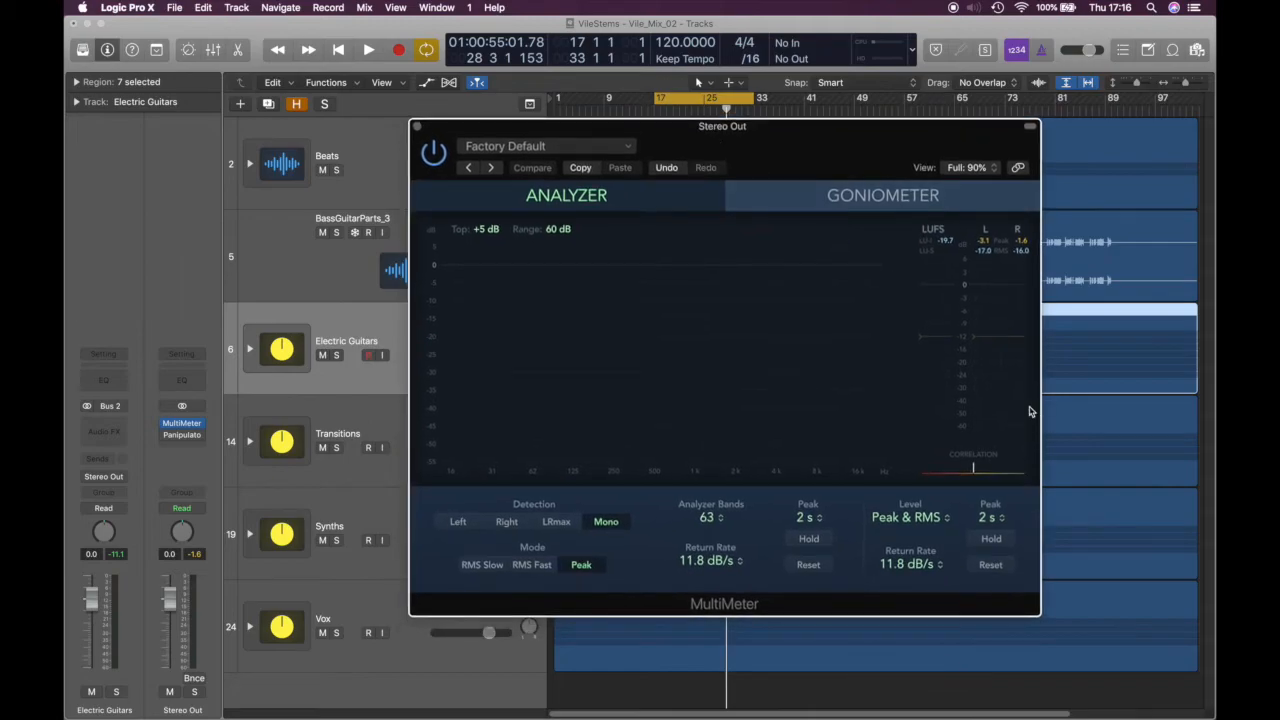
left_click_drag(812, 147, 843, 124)
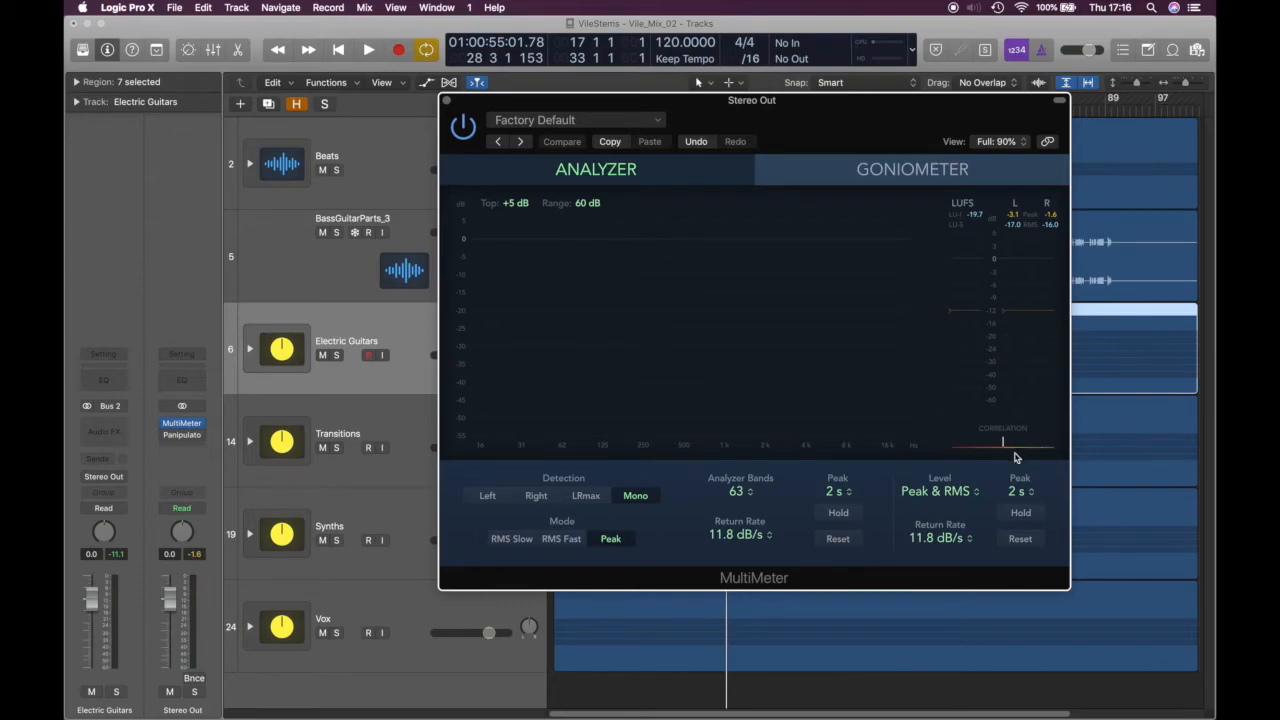
left_click_drag(848, 135, 921, 157)
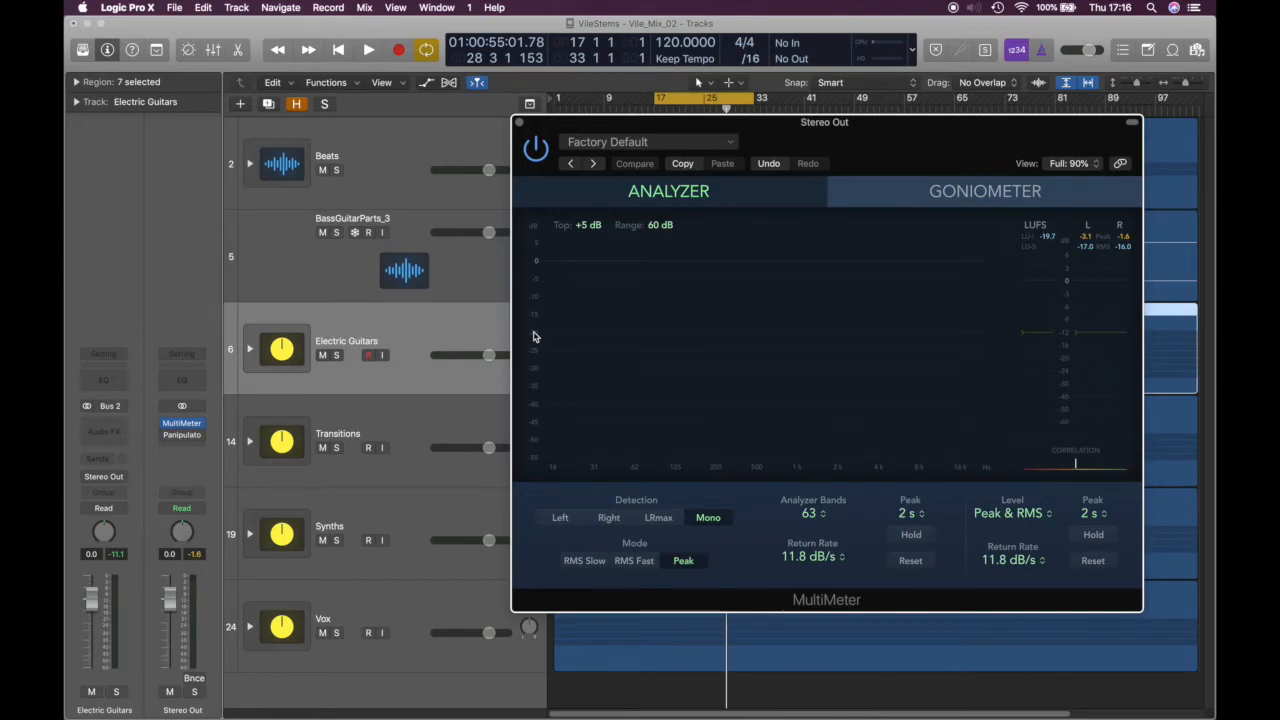
Expand Electric Guitars and adjust ElectricGuitar_Chords_Mono_3's pan slightly
left_click(249, 348)
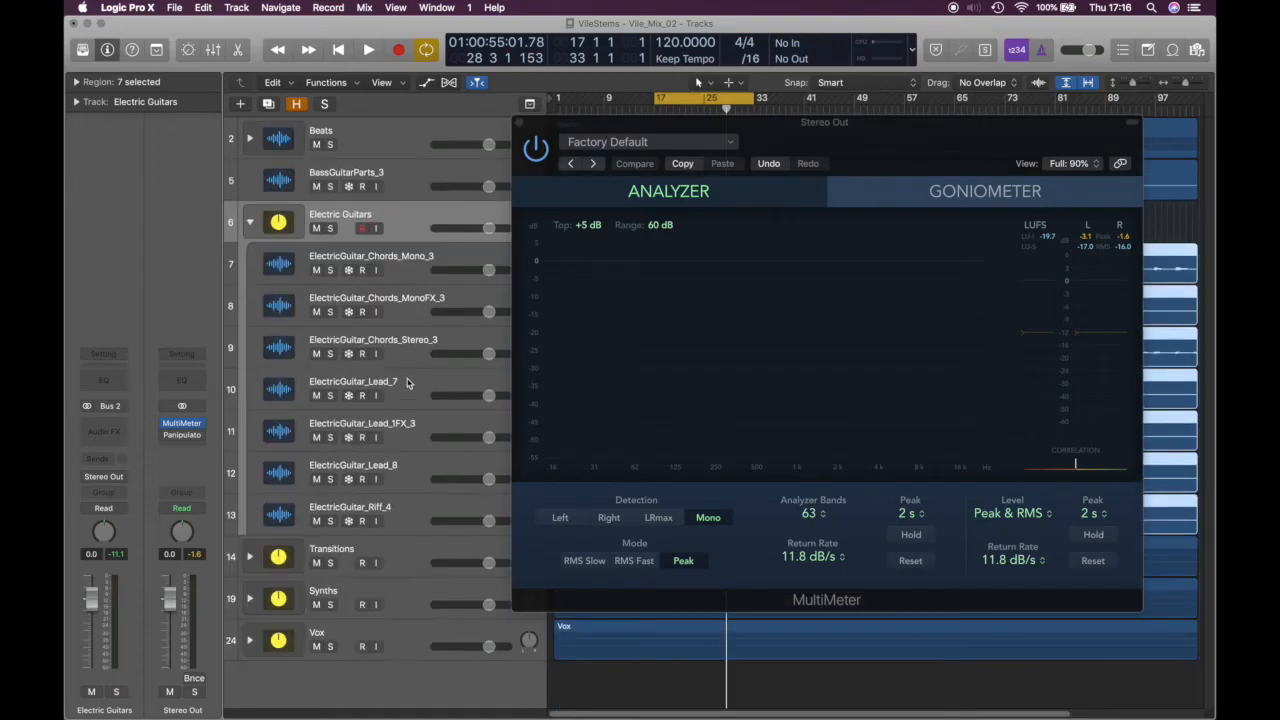
left_click(411, 258)
mouse_move(106, 531)
left_mouse_down()
mouse_move(108, 572)
mouse_move(117, 528)
left_mouse_up()
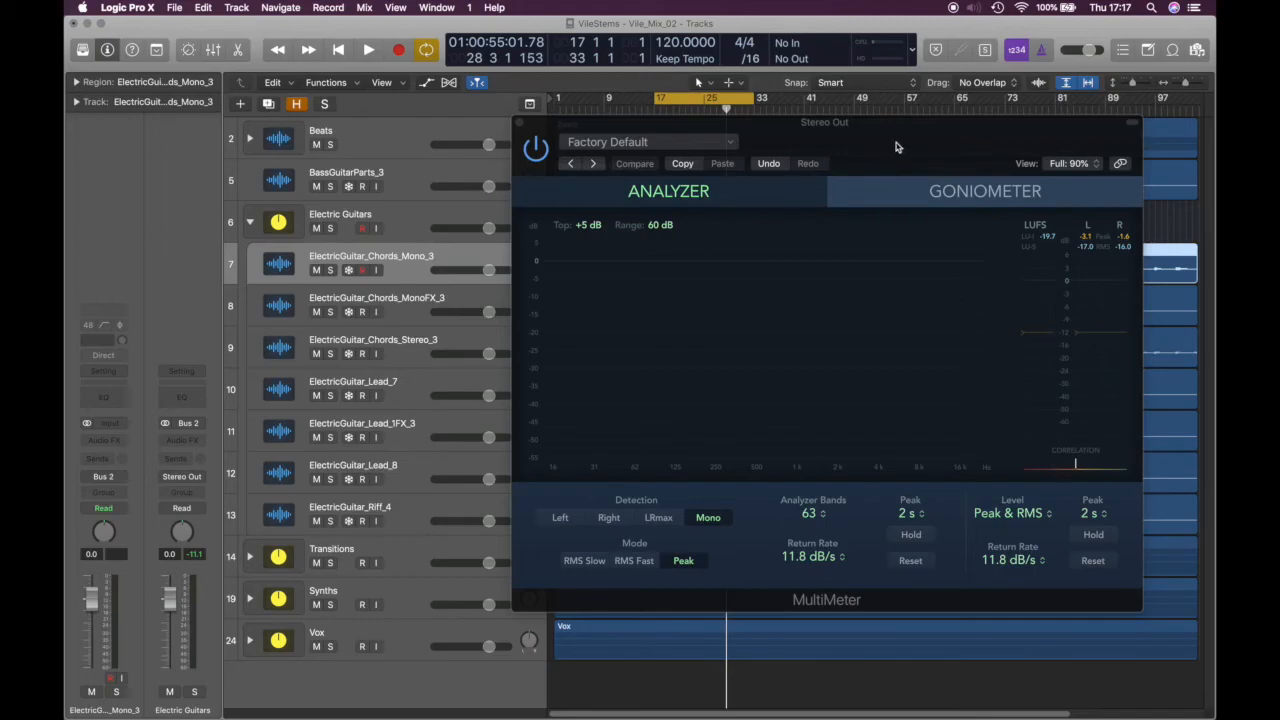
Close the MultiMeter window and collapse the Electric Guitars stack
left_click_drag(894, 147, 955, 163)
left_click(581, 140)
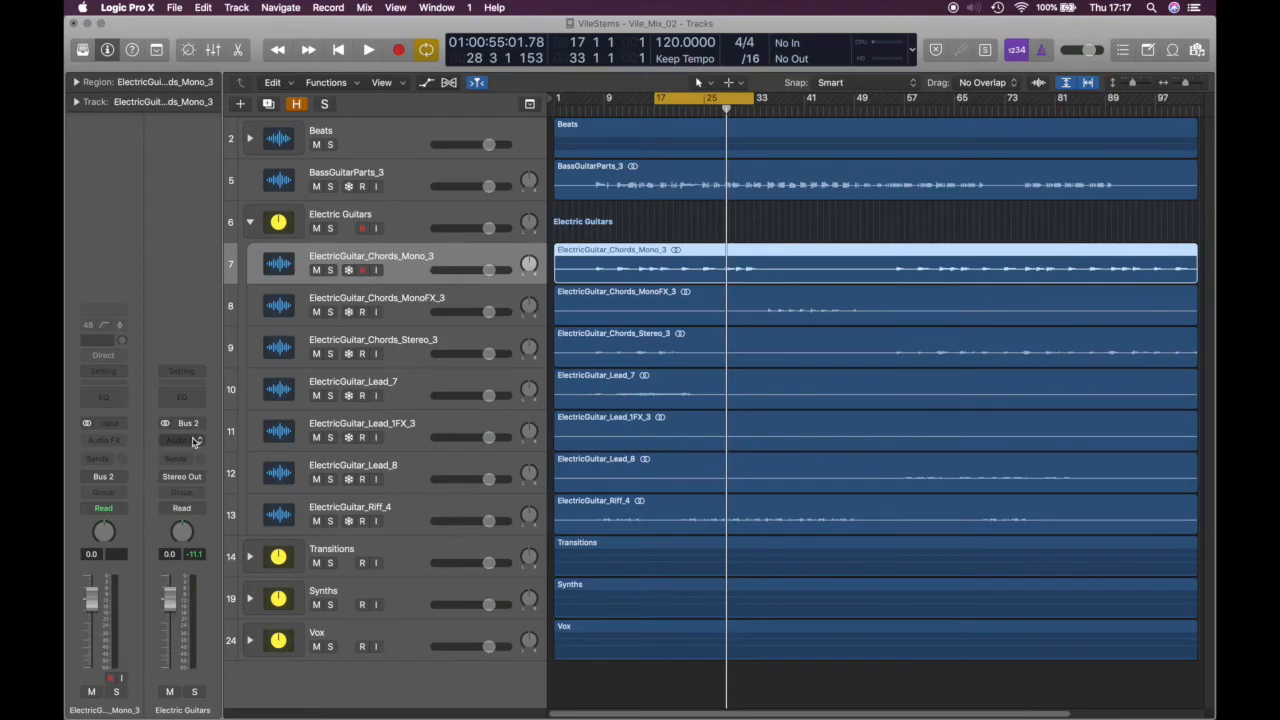
left_click(376, 218)
left_click(251, 223)
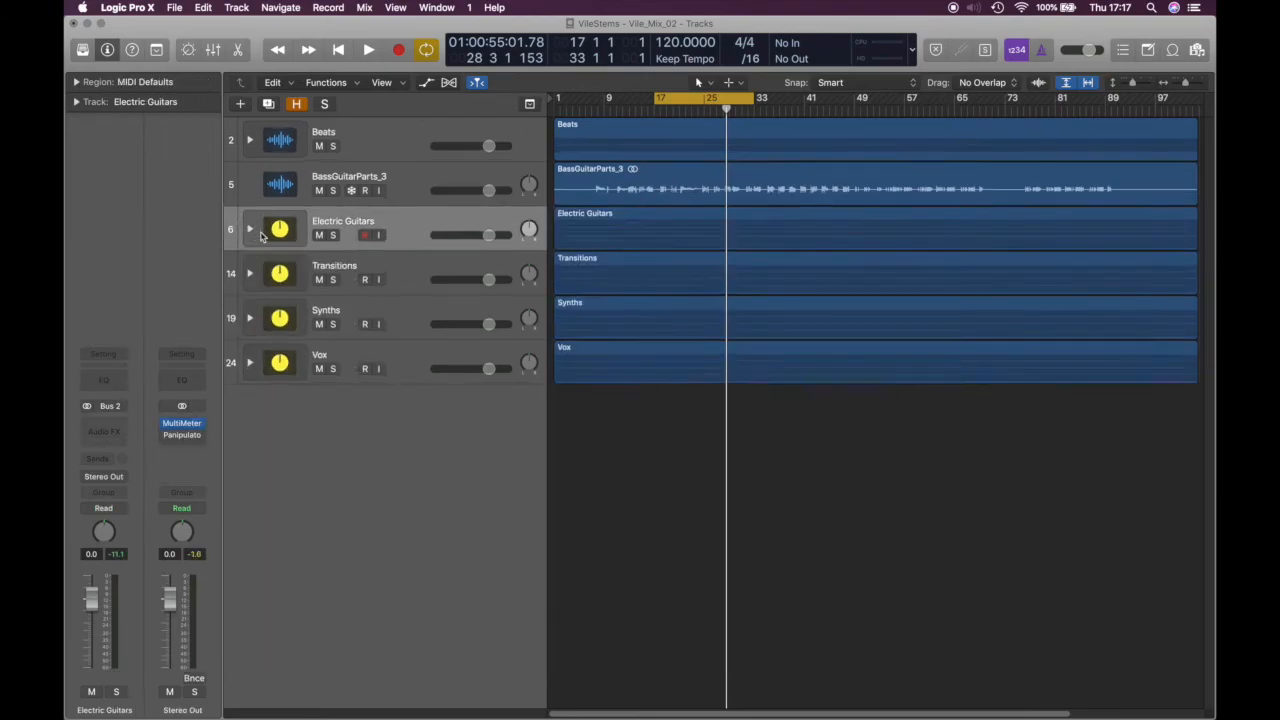
Watch the Stereo Out MultiMeter during a playback pass, then close it
left_click(181, 423)
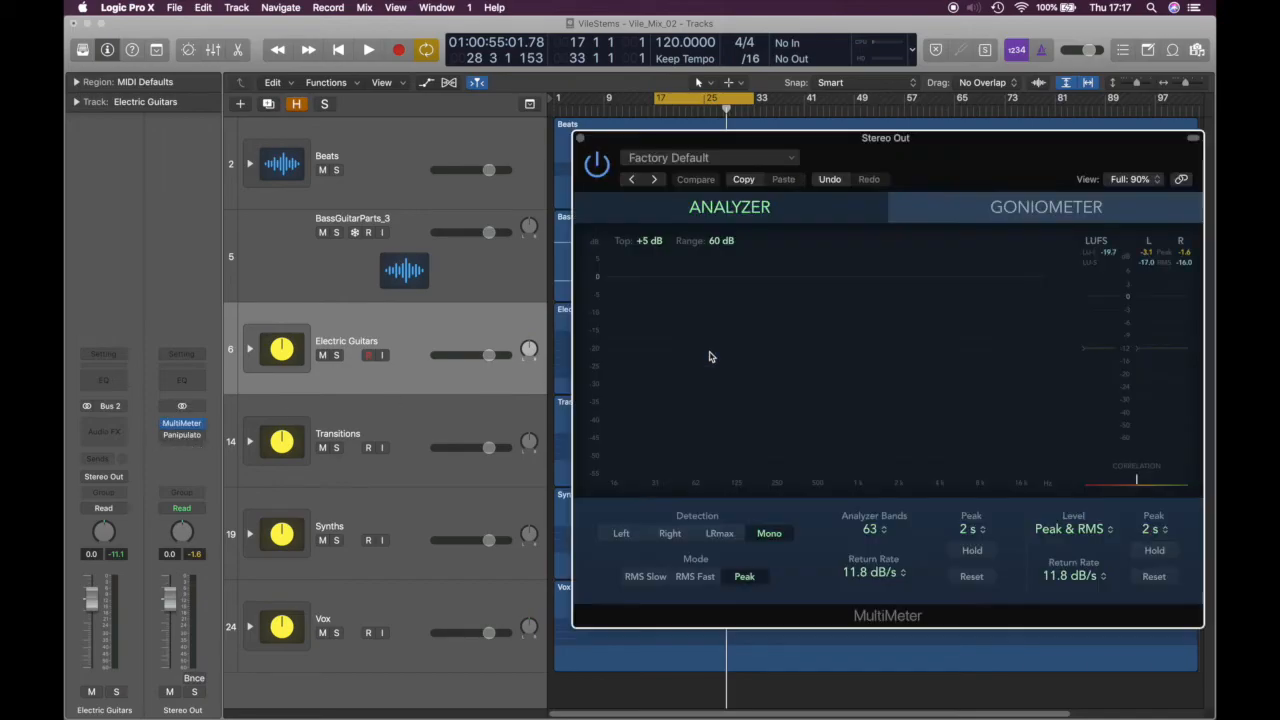
key("space")
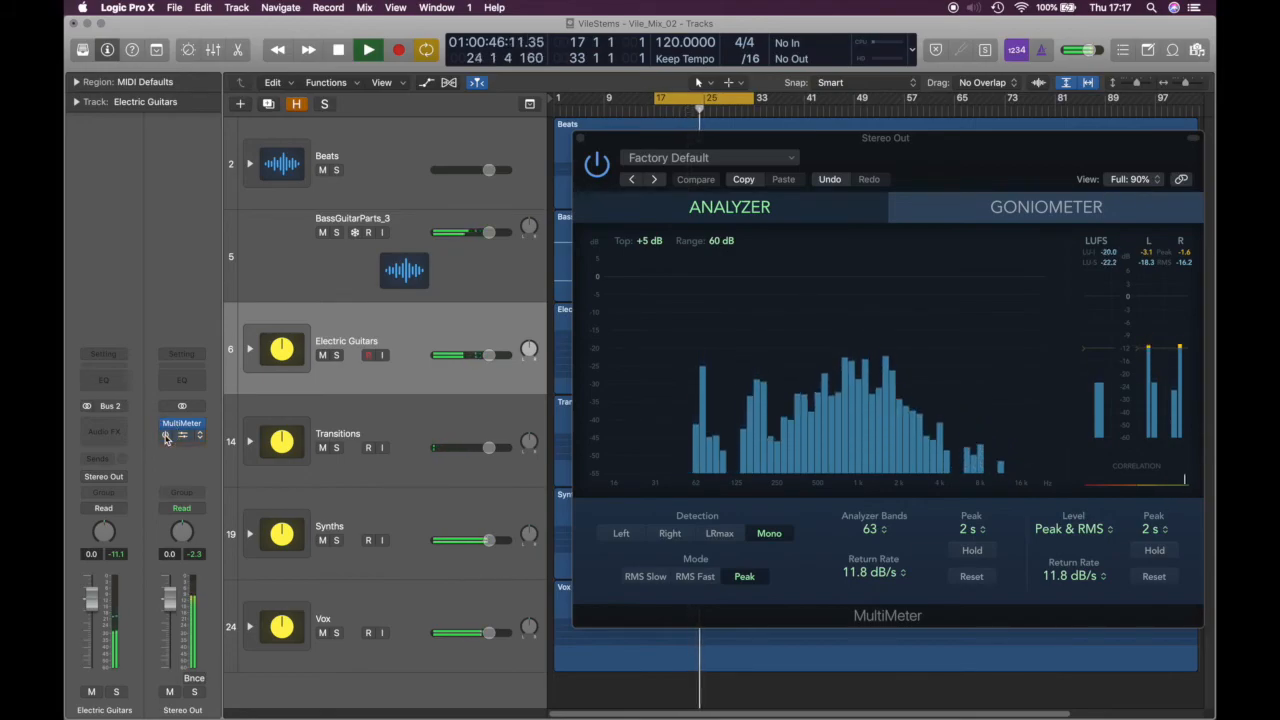
key("space")
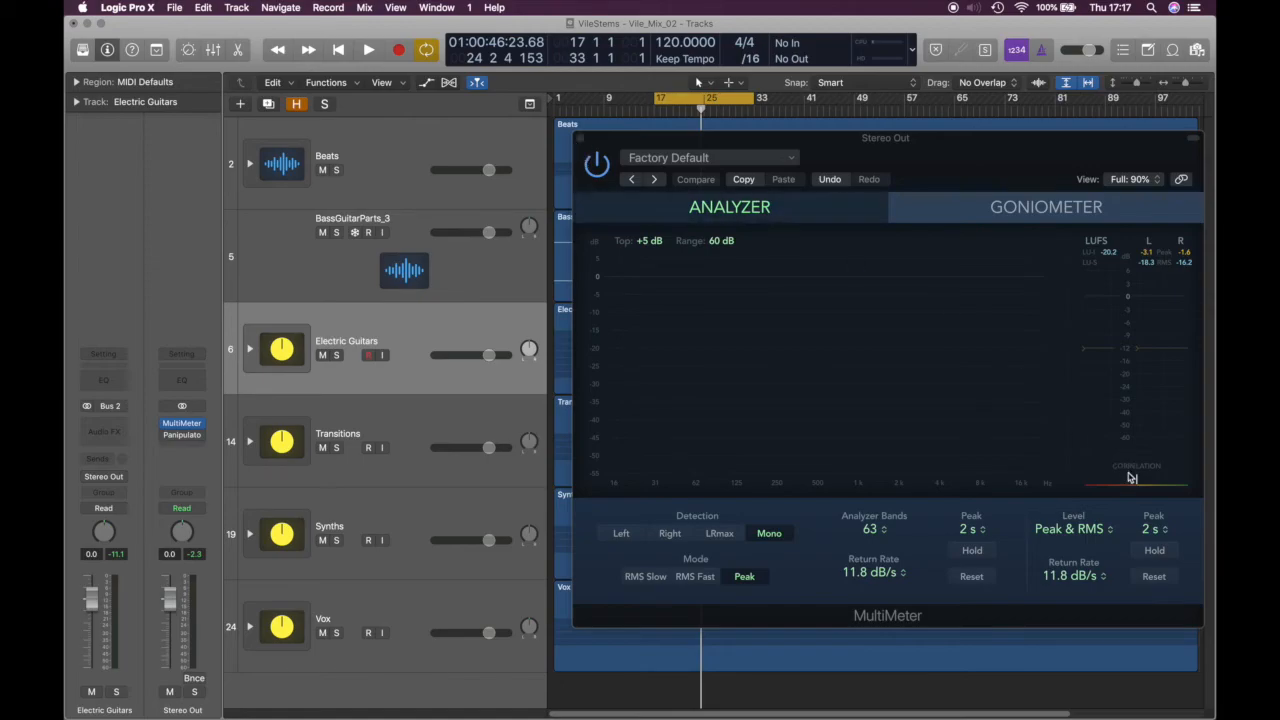
left_click(580, 142)
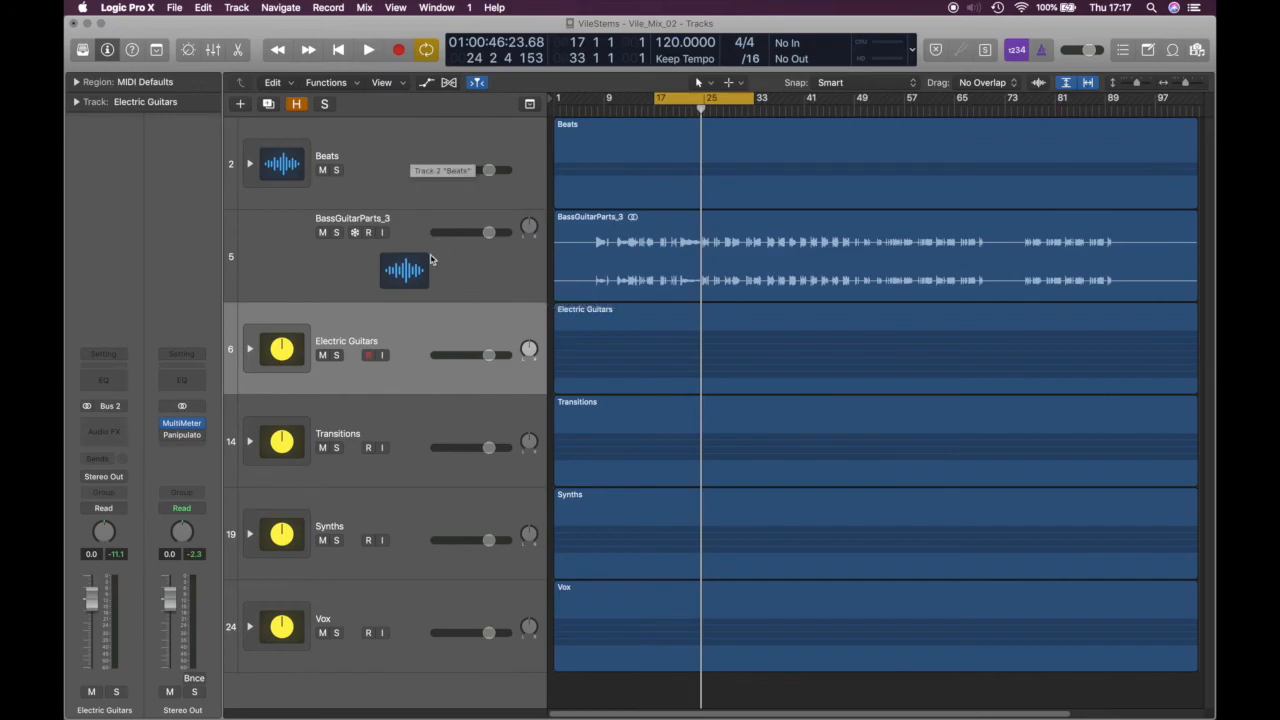
Reset the cycle range to bars 17–33 and play the mix
left_click_drag(692, 99, 589, 102)
left_click(589, 102)
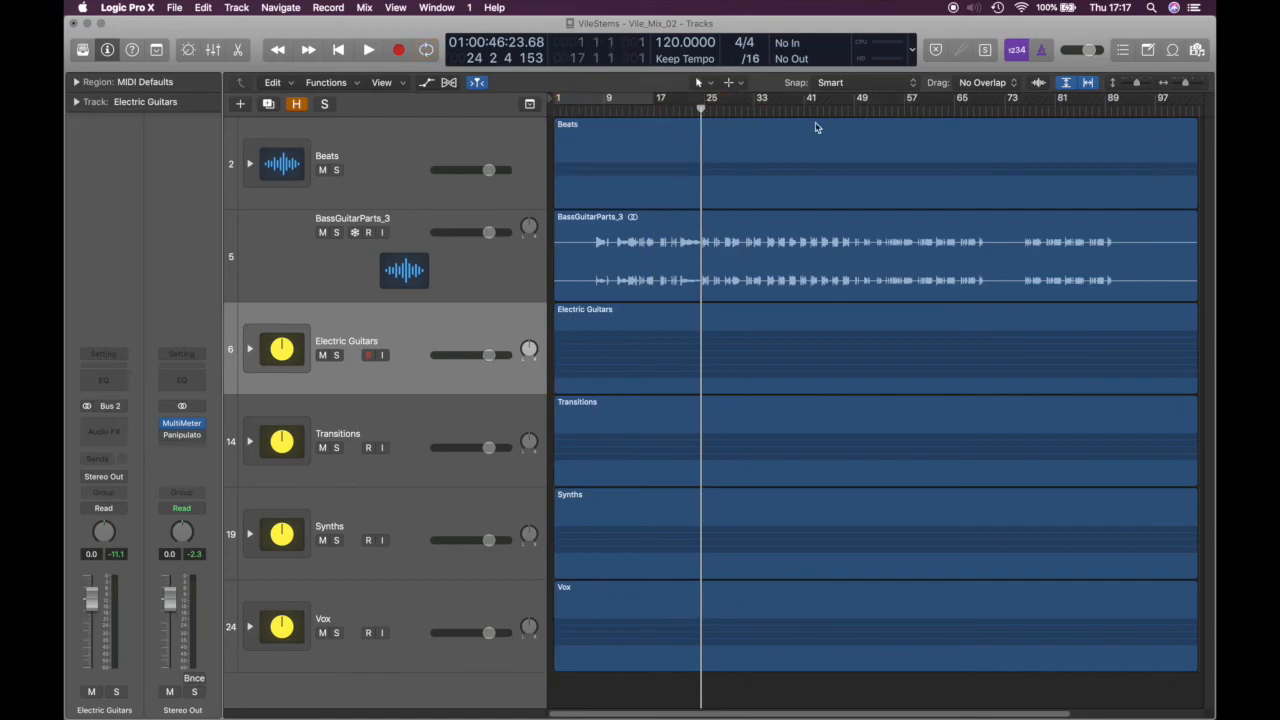
left_click_drag(662, 106, 757, 107)
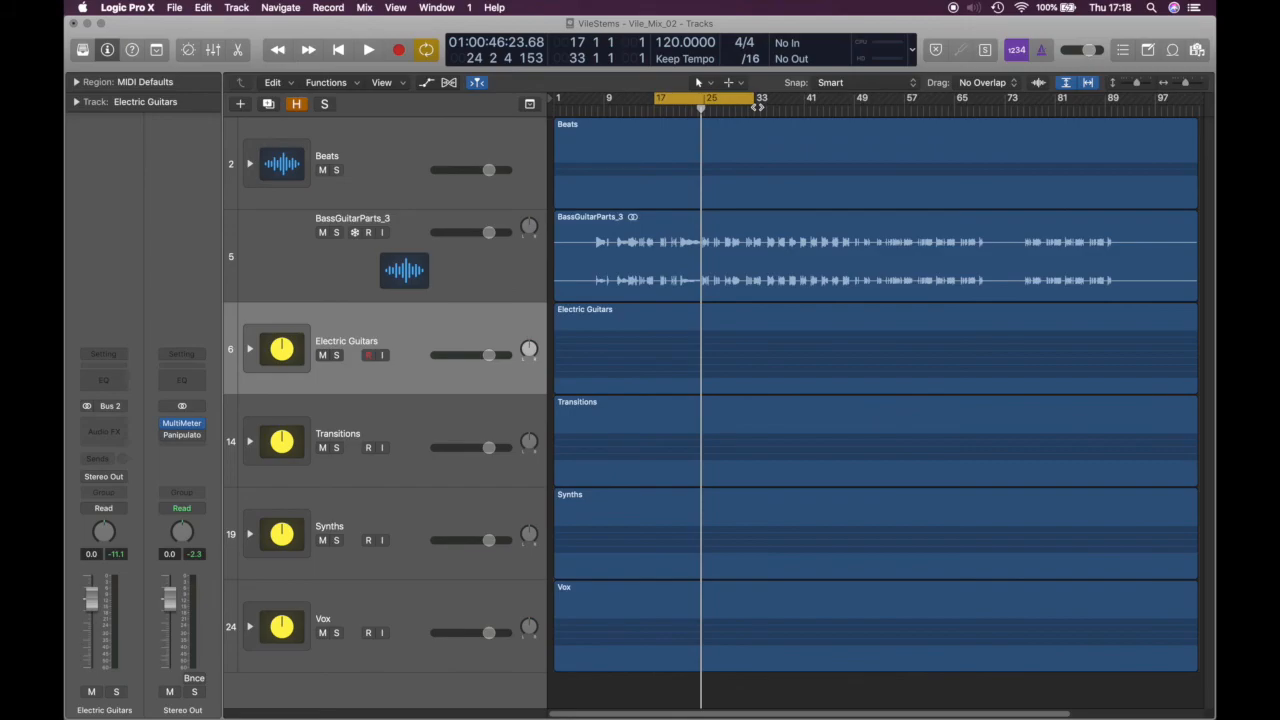
key("space")
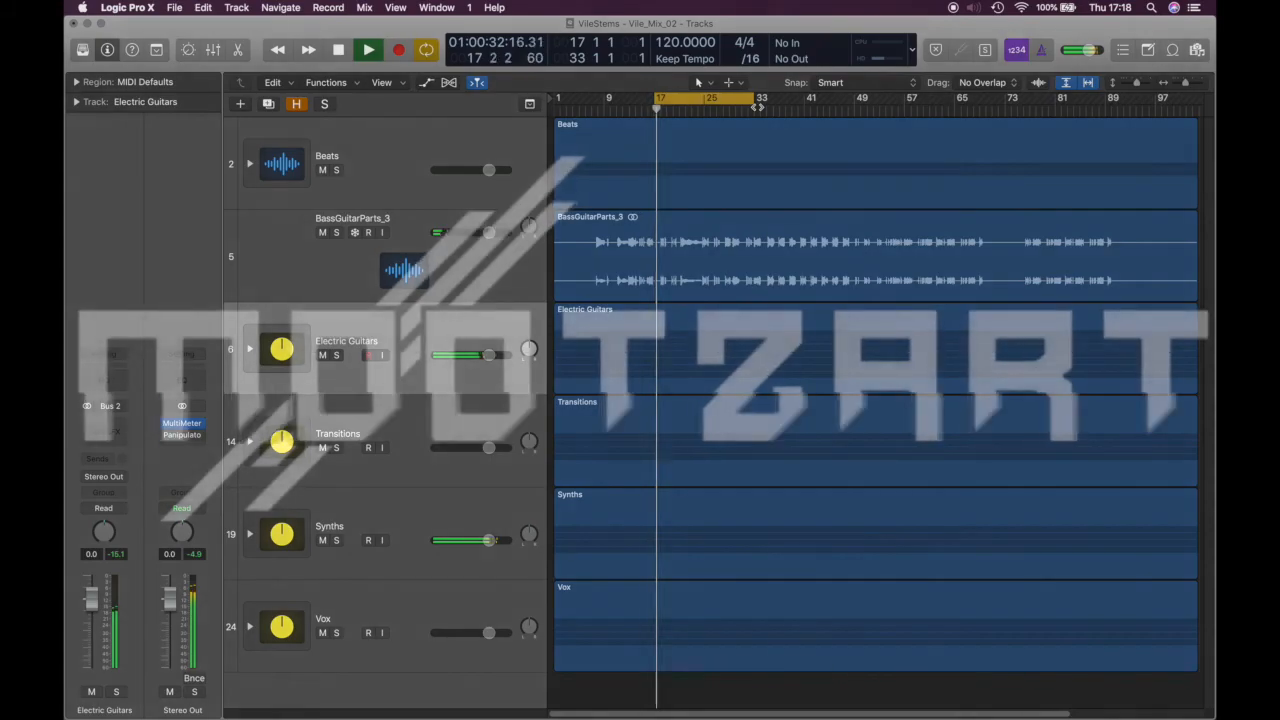